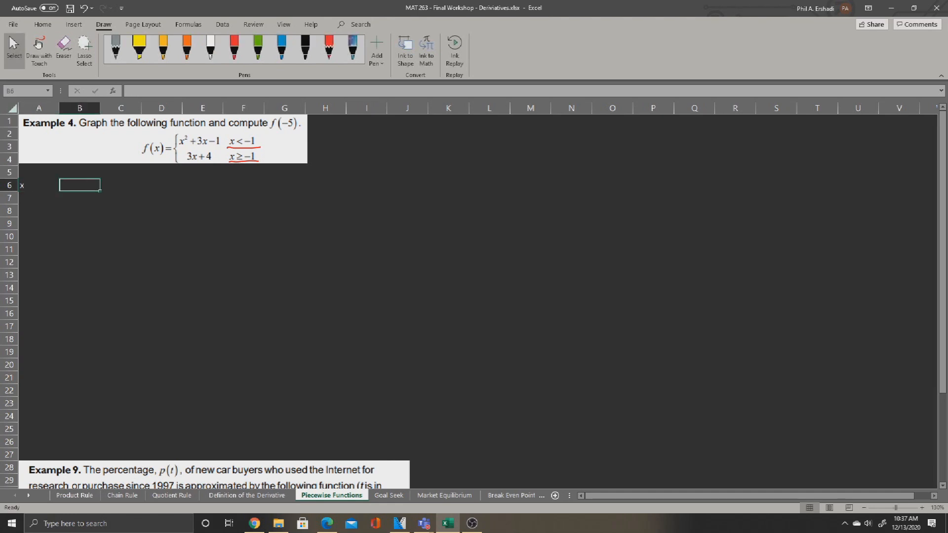
Enter the column headers "function A" in B6 and "function B" in C6, beside the x header.
type("function A")
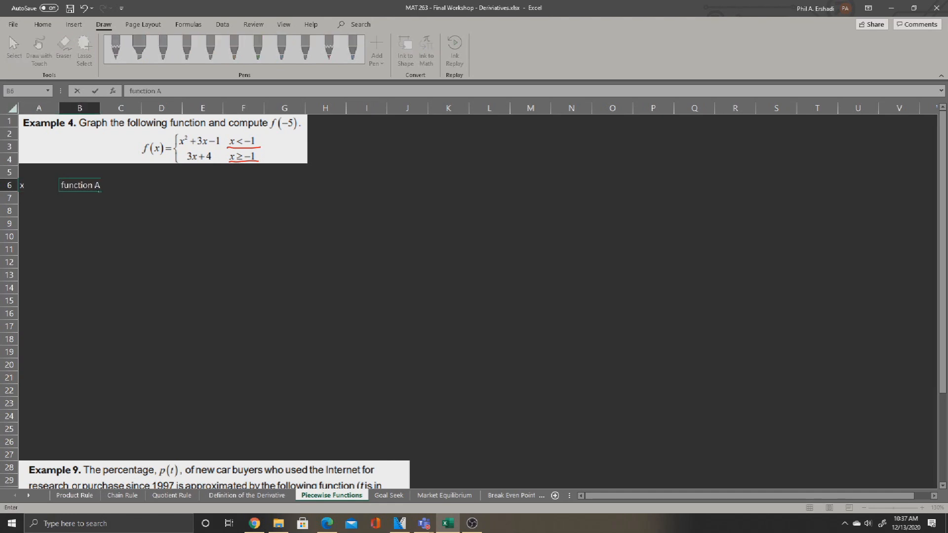
key("Tab")
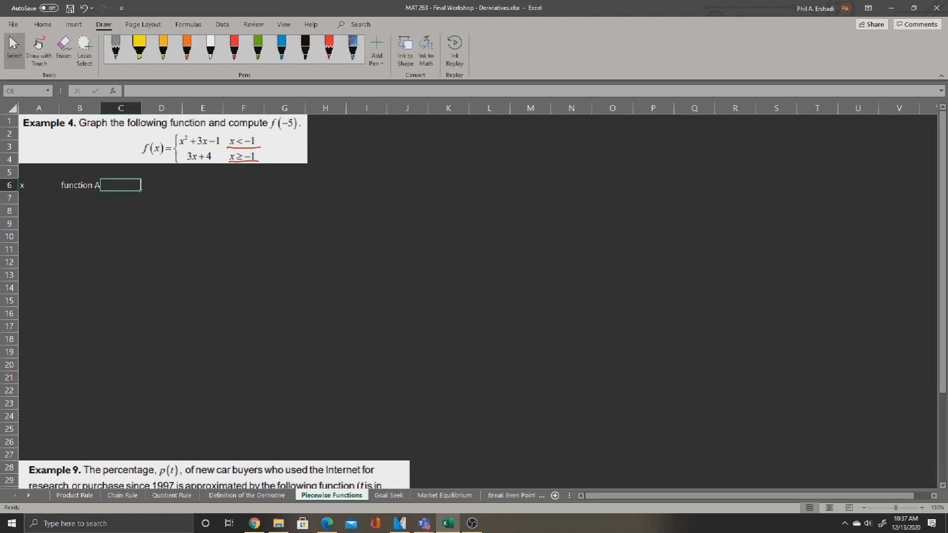
type("function B")
key("Return")
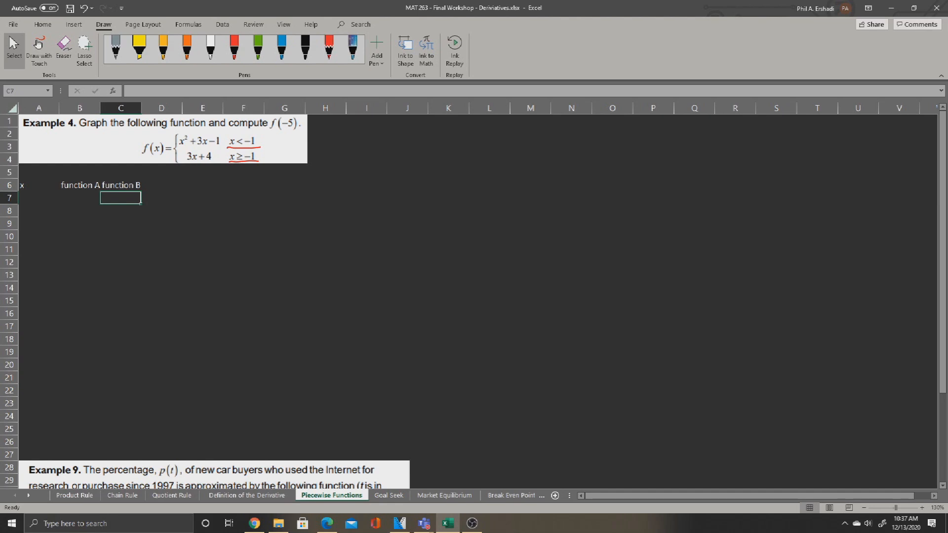
Fill the x column from A7 to A17 with the integers from -5 to 5.
left_click(38, 198)
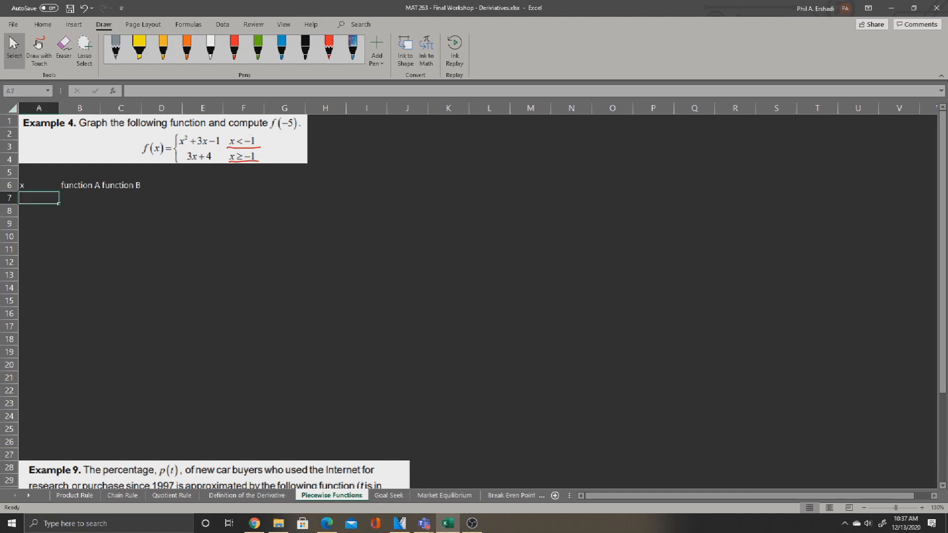
type("-5")
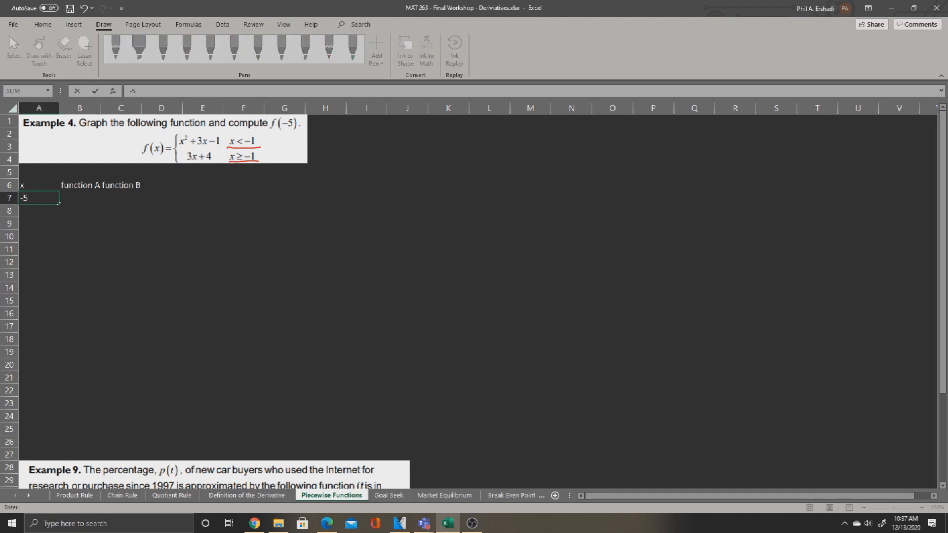
key("Return")
type("-4")
key("Return")
type("-3")
key("Return")
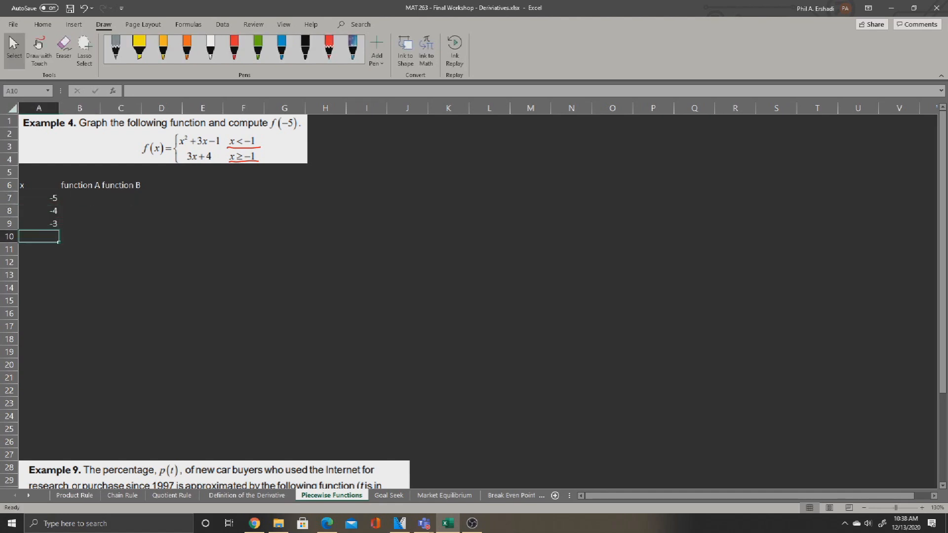
type("-2")
key("Return")
type("-1")
key("Return")
type("0")
key("Return")
type("1")
key("Return")
type("2")
key("Return")
type("3")
key("Return")
type("4")
key("Return")
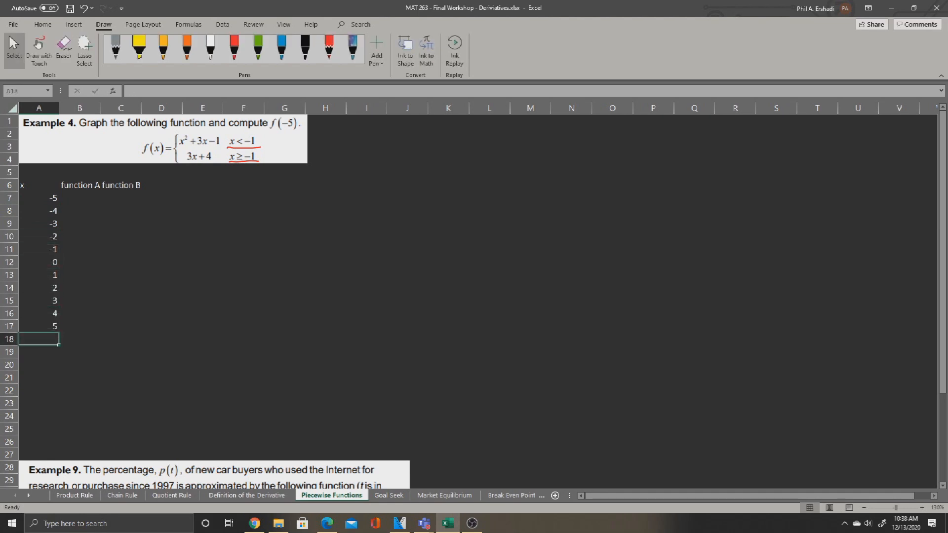
left_click(80, 198)
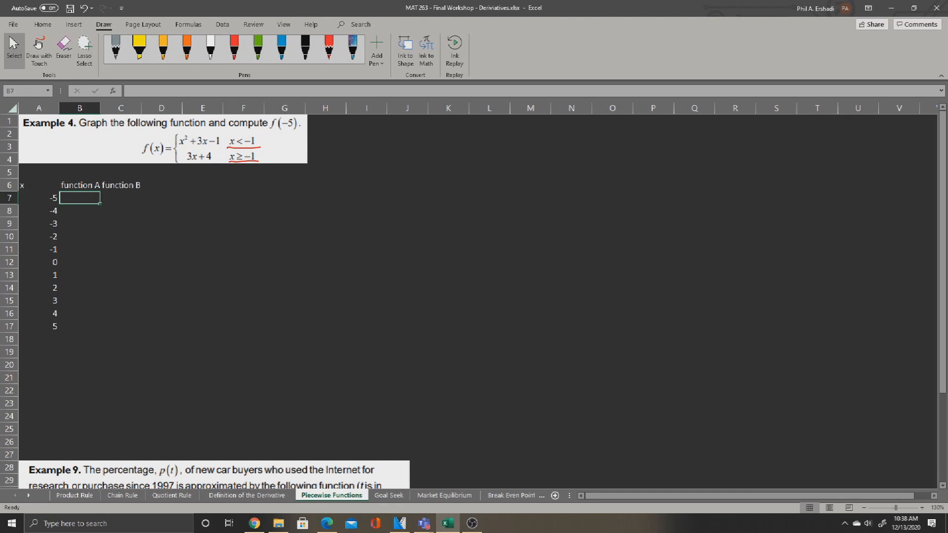
key("shift+Down")
key("shift+Down")
key("shift+Down")
key("shift+Down")
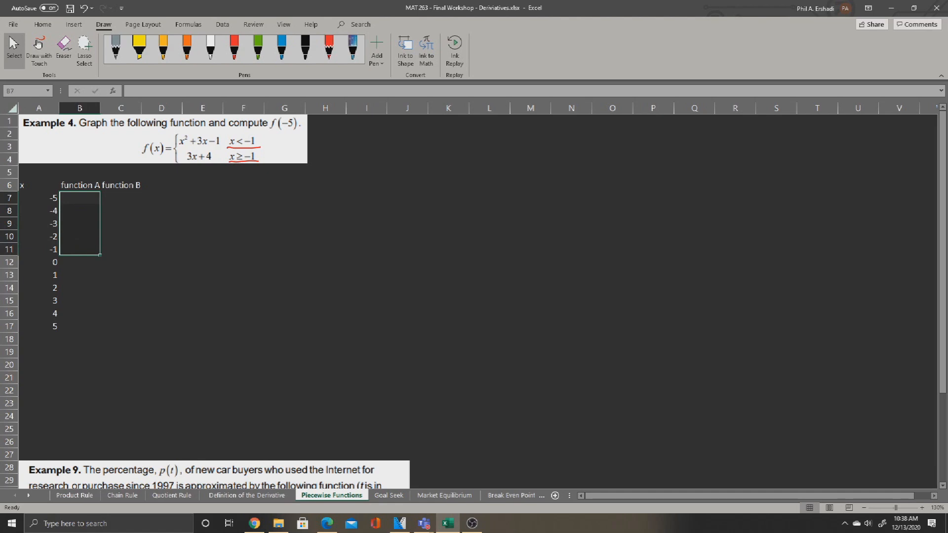
Enter the formula =A7^2+3*A7-1 in B7 under function A and fill it down to B11.
left_click(80, 198)
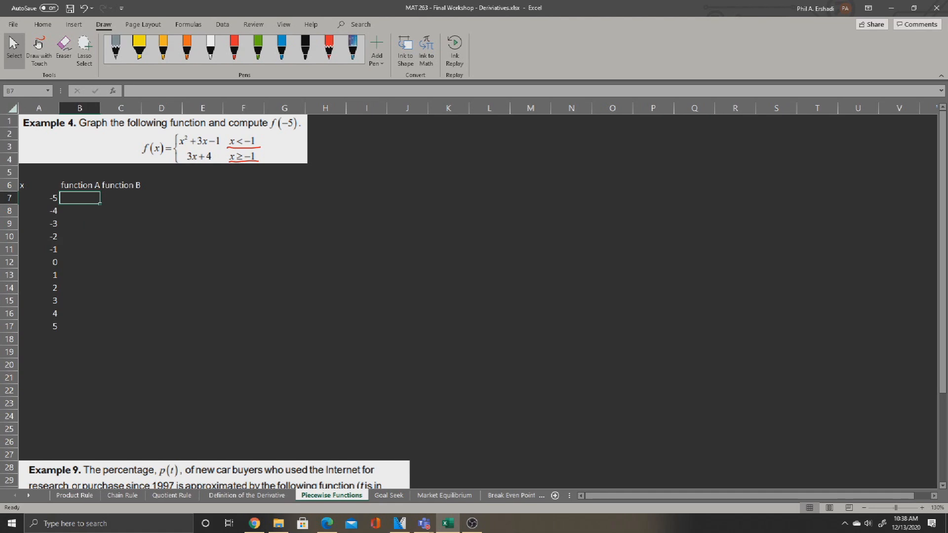
type("=")
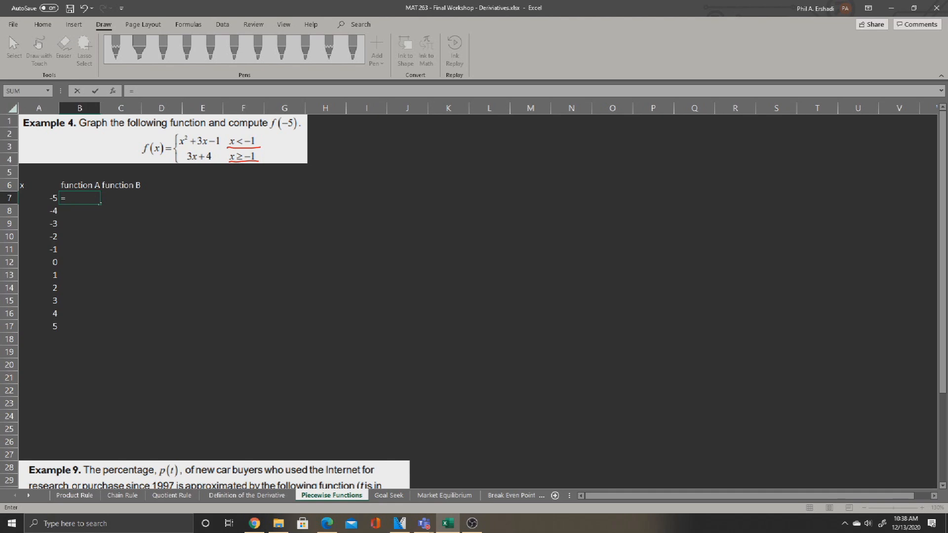
left_click(39, 198)
type("^2+3*")
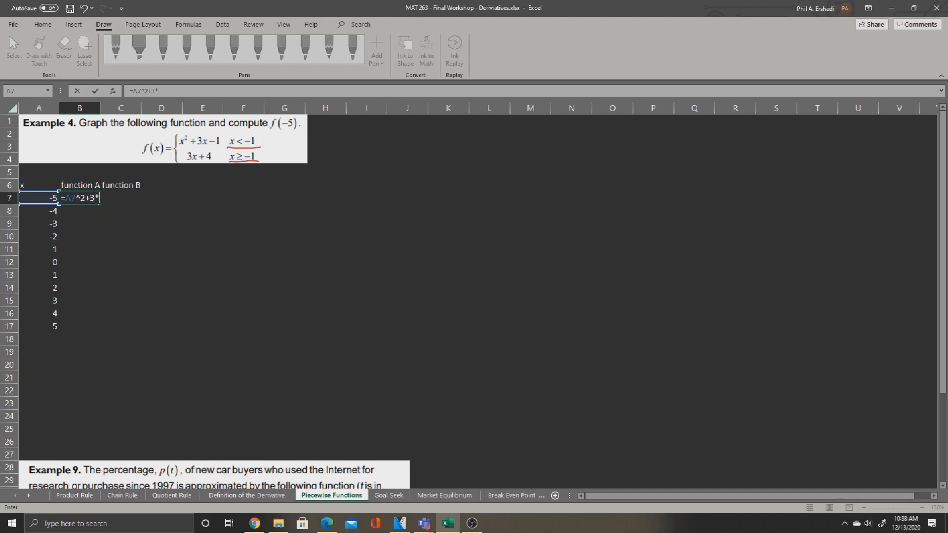
key("Left")
type("-1")
key("ctrl+Return")
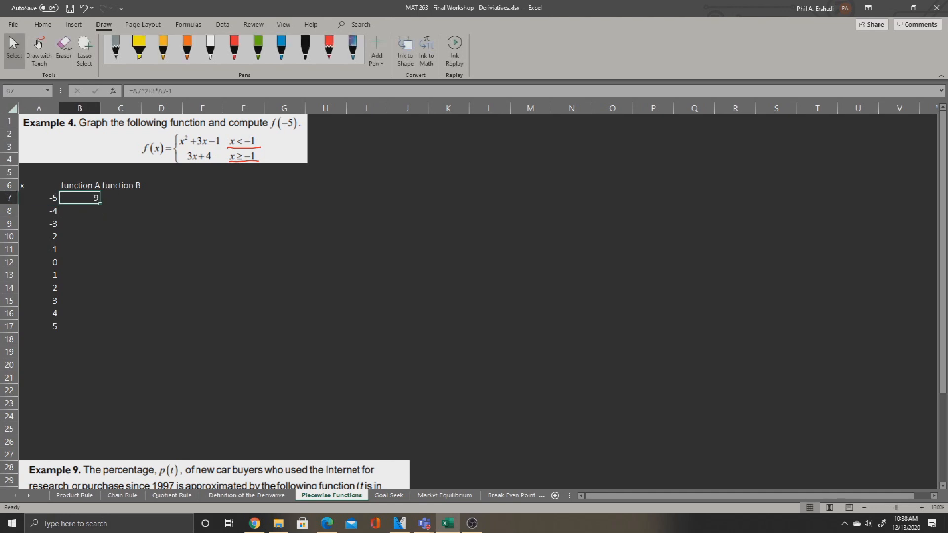
left_click_drag(100, 203, 100, 255)
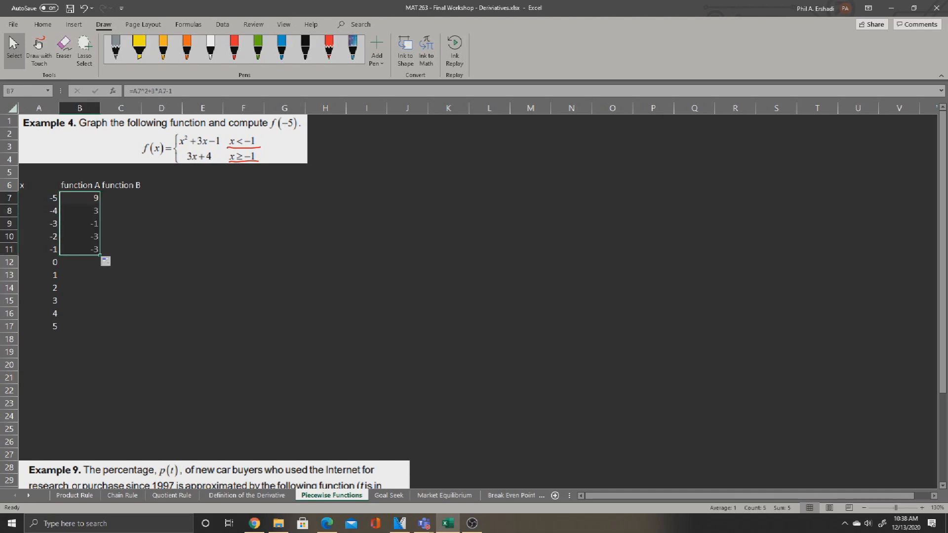
left_click(120, 198)
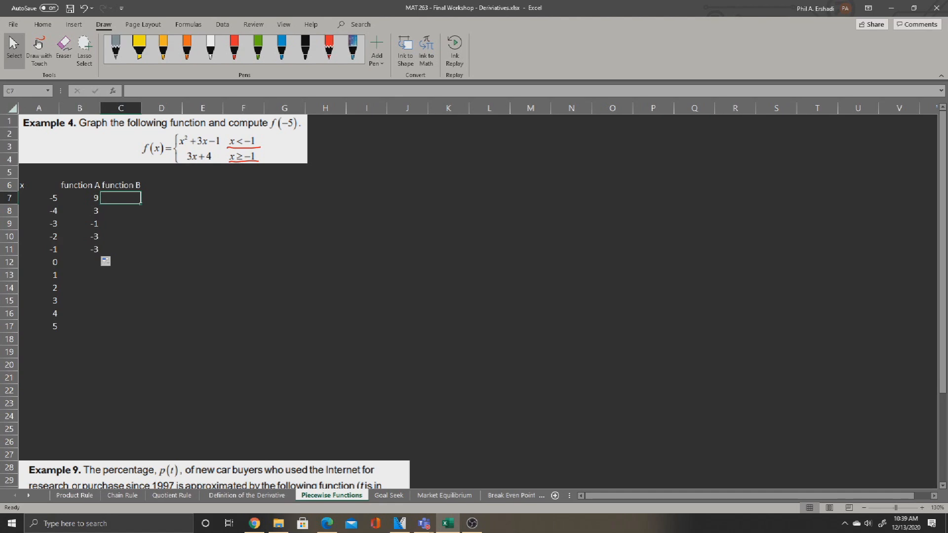
left_click(120, 249)
left_click_drag(121, 198, 120, 236)
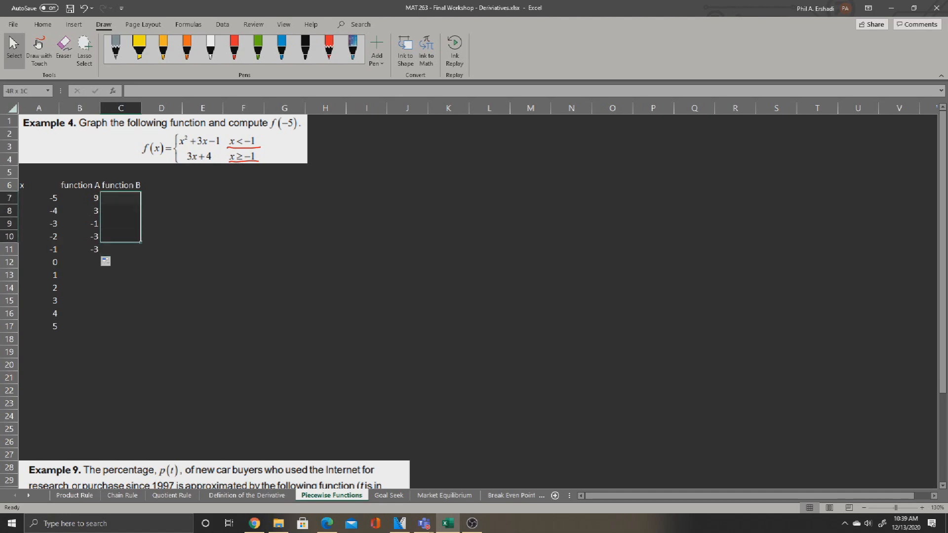
Enter the formula =3*A11+4 in C11 under function B and fill it down to C17.
left_click(121, 249)
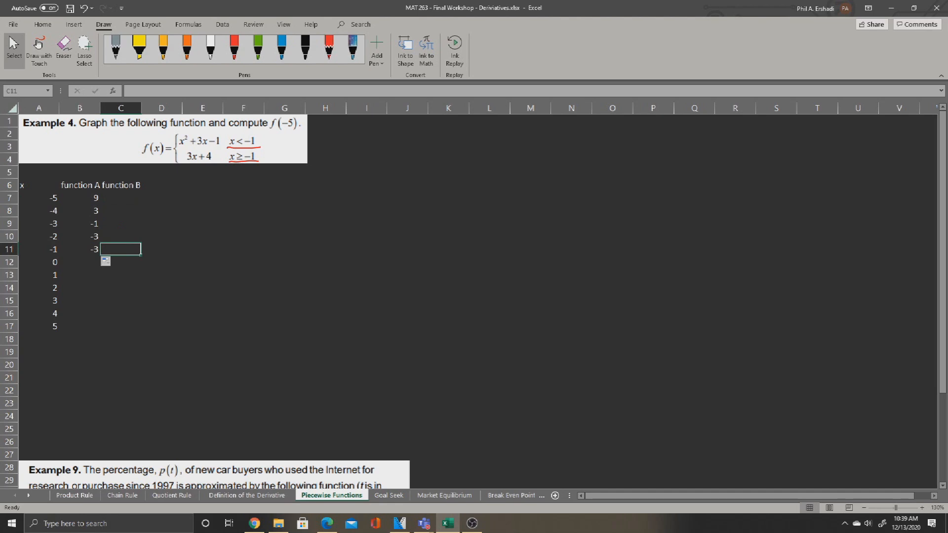
type("=")
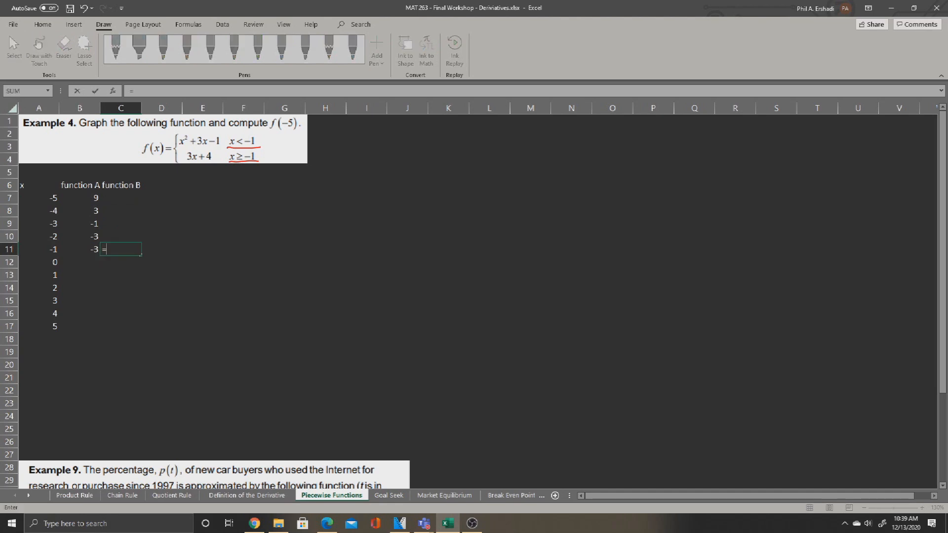
type("3*")
left_click(39, 249)
type("+4")
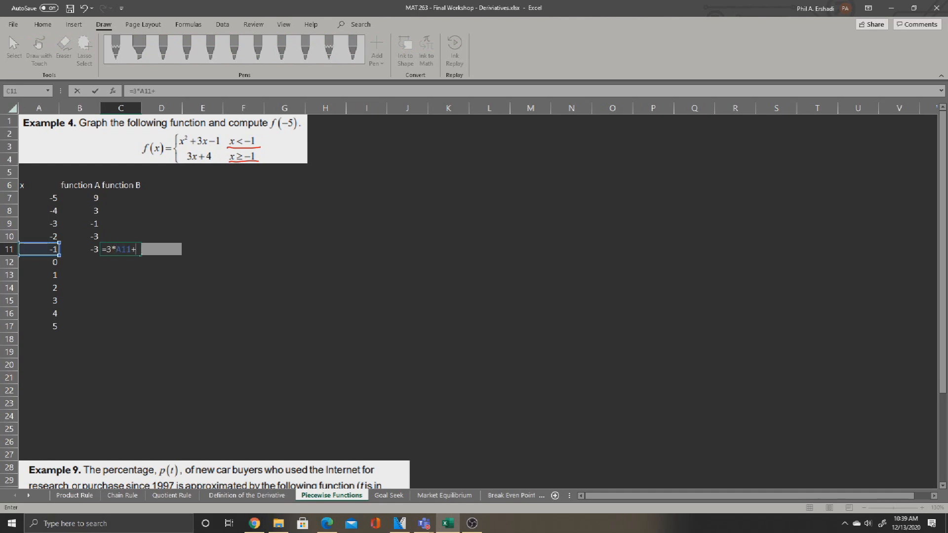
key("Return")
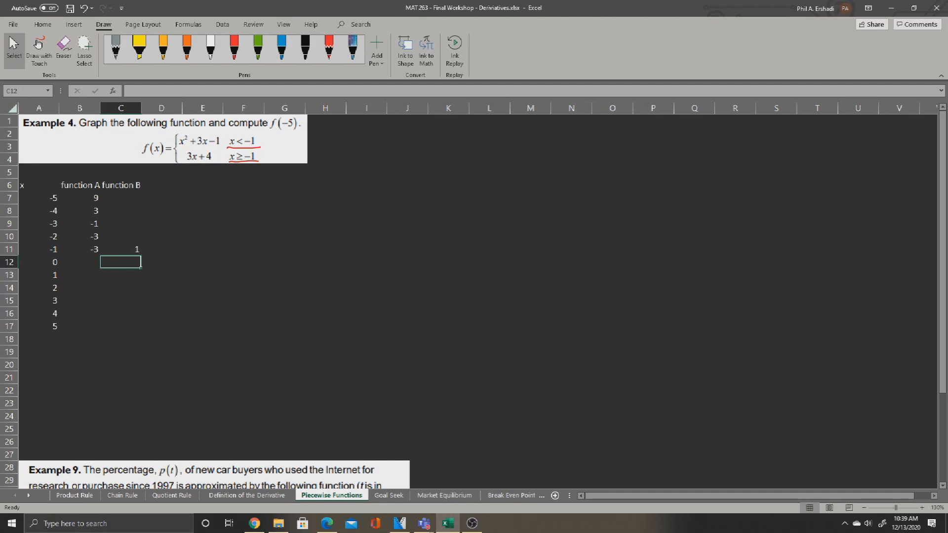
left_click(121, 250)
left_click_drag(141, 255, 141, 332)
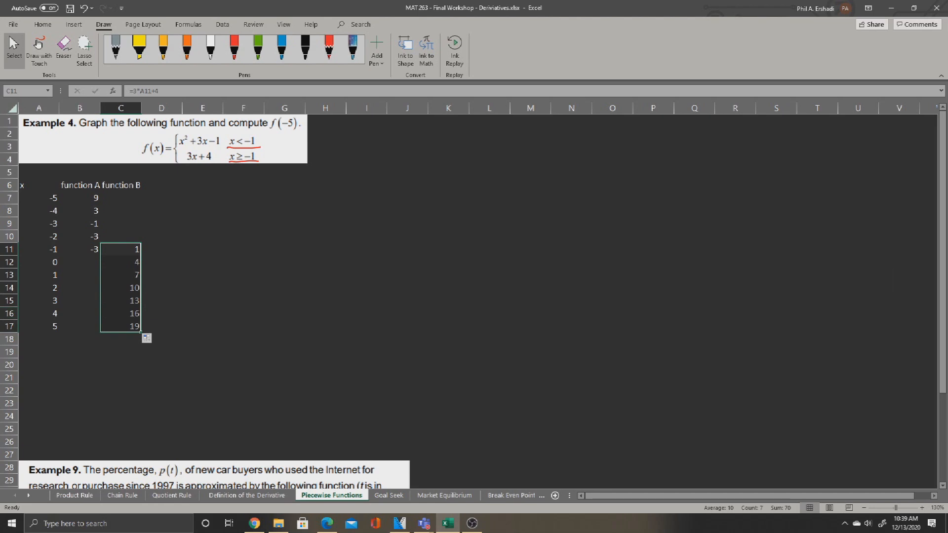
Write the note "To graph, go to insert, scatter, make sure all three columns are selected." in E6.
left_click(203, 185)
type("To graph")
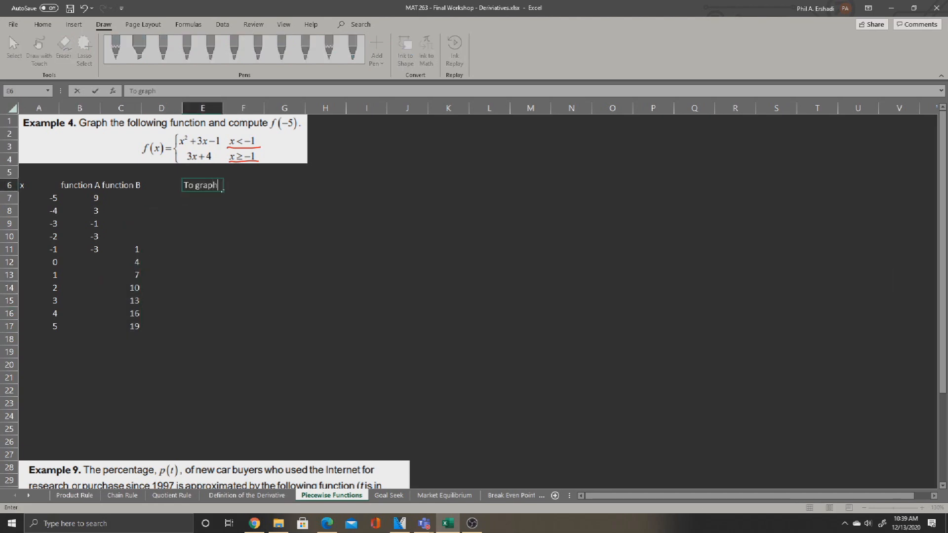
type(", go to insert, scatter, make s")
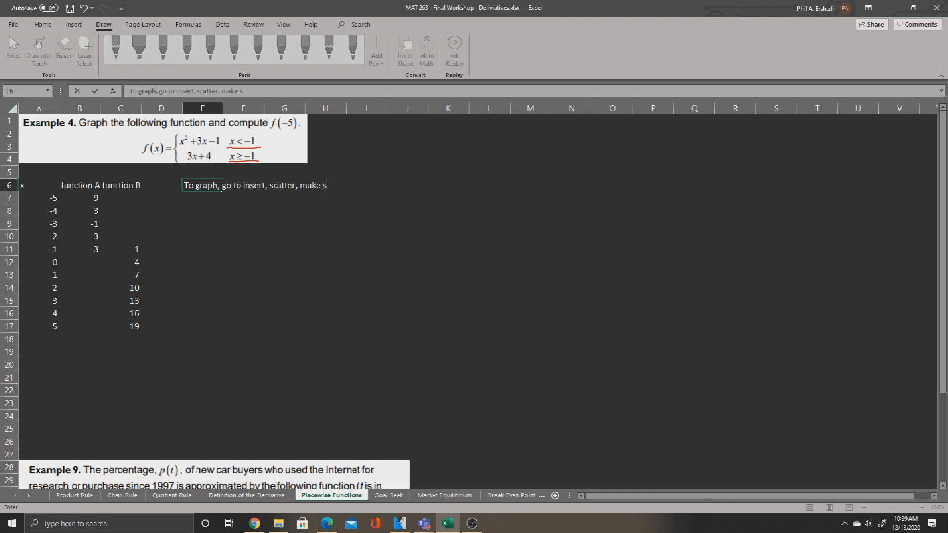
type("ure all three columns are selected.")
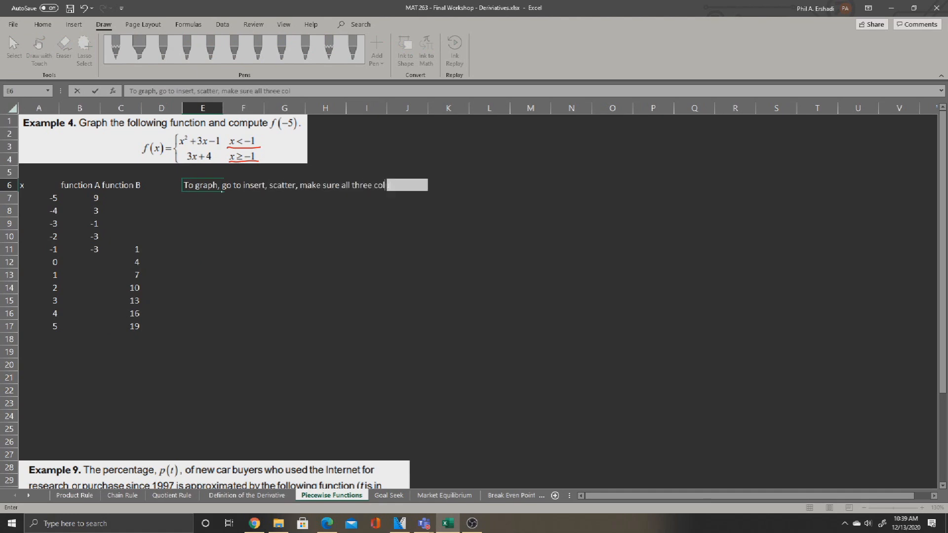
key("Return")
Create a markers-only scatter chart from the x, function A and function B values in A7:C17.
left_click_drag(39, 197, 134, 326)
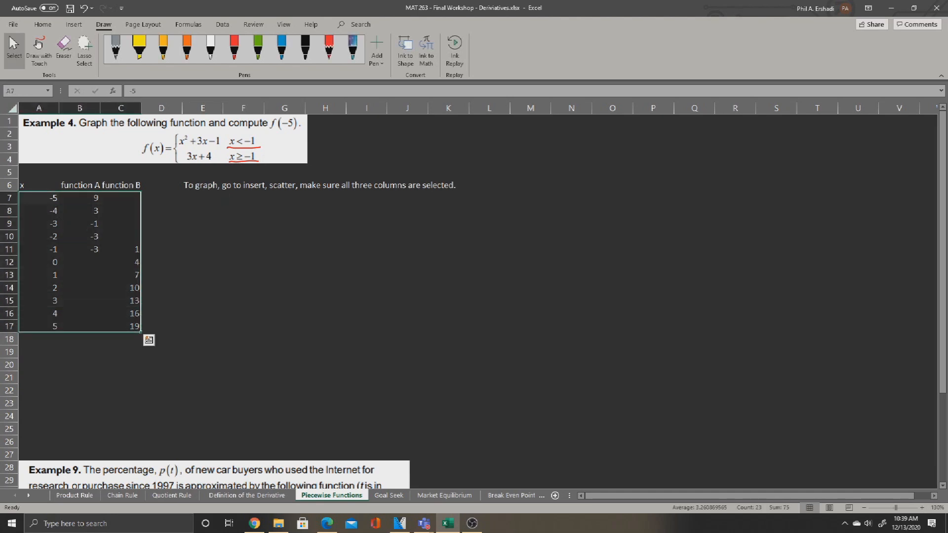
left_click(75, 24)
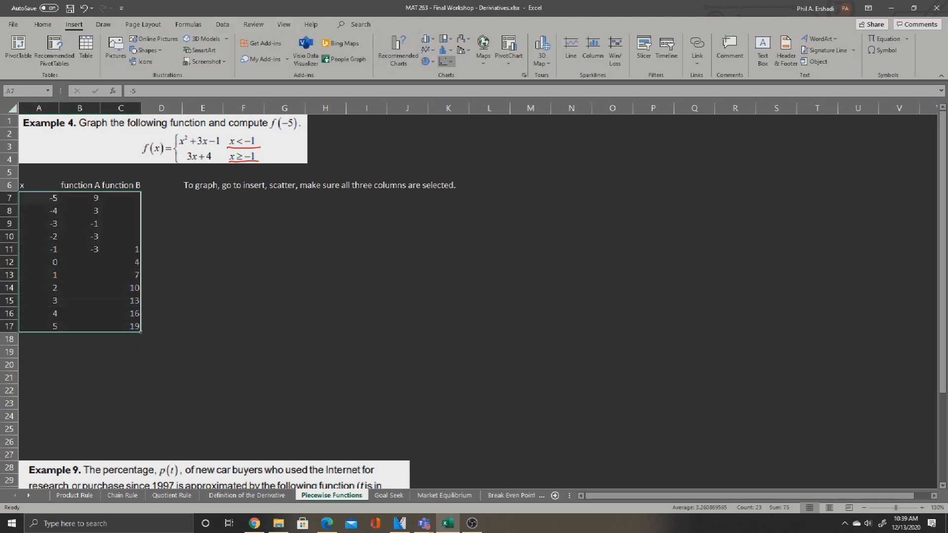
left_click(444, 61)
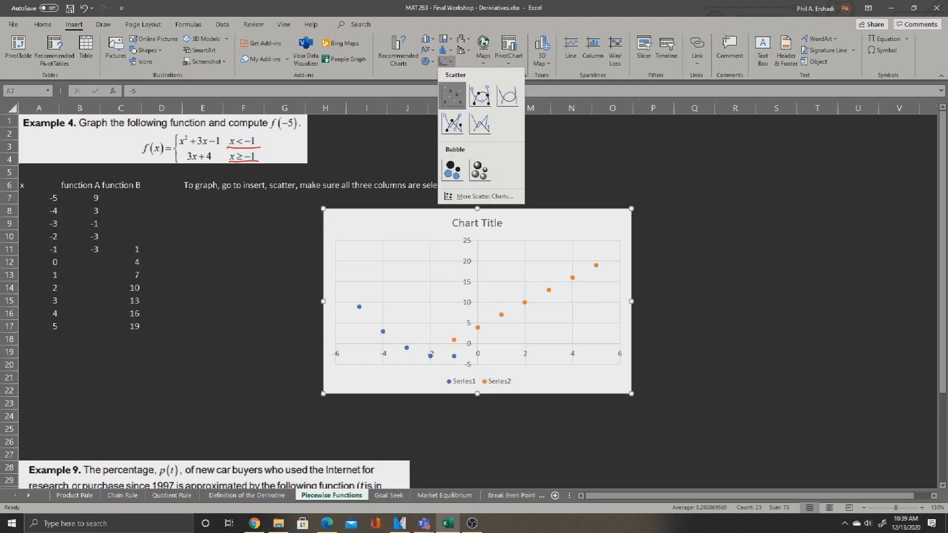
left_click(453, 95)
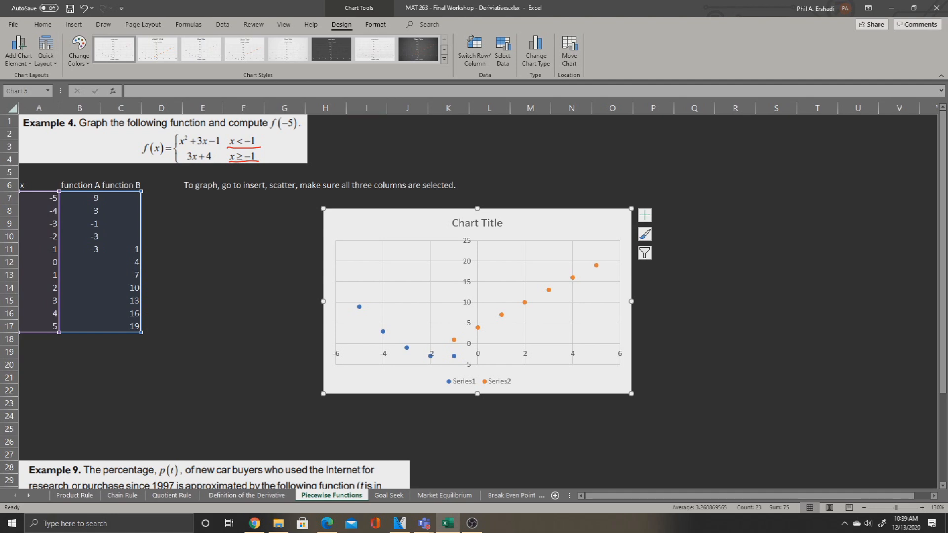
Ink a blue open circle at the function A point at x = -1 and an orange filled dot over function B's point there.
left_click(104, 24)
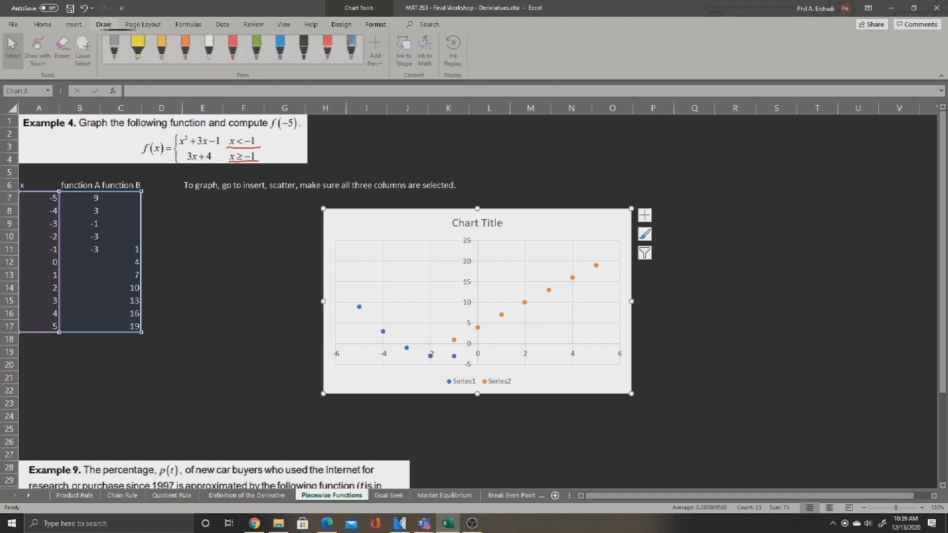
left_click(234, 47)
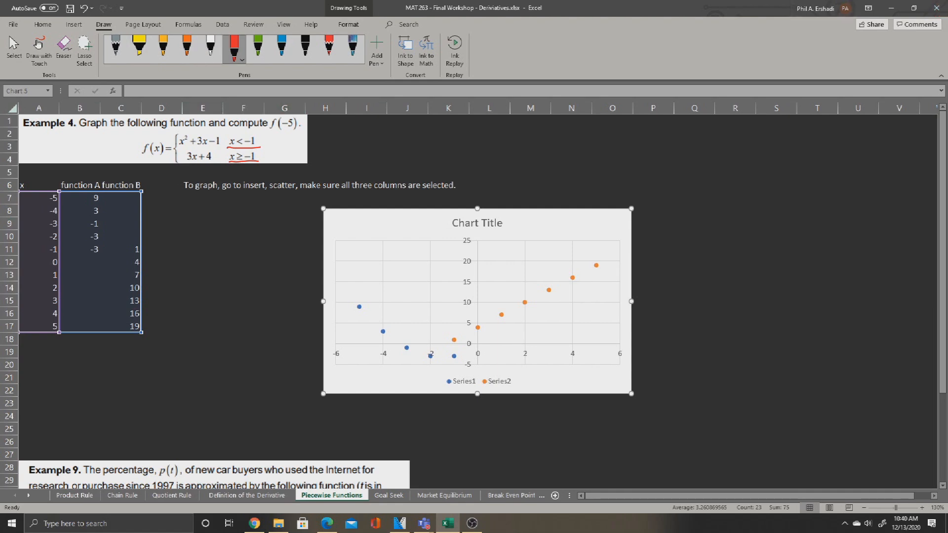
left_click(282, 48)
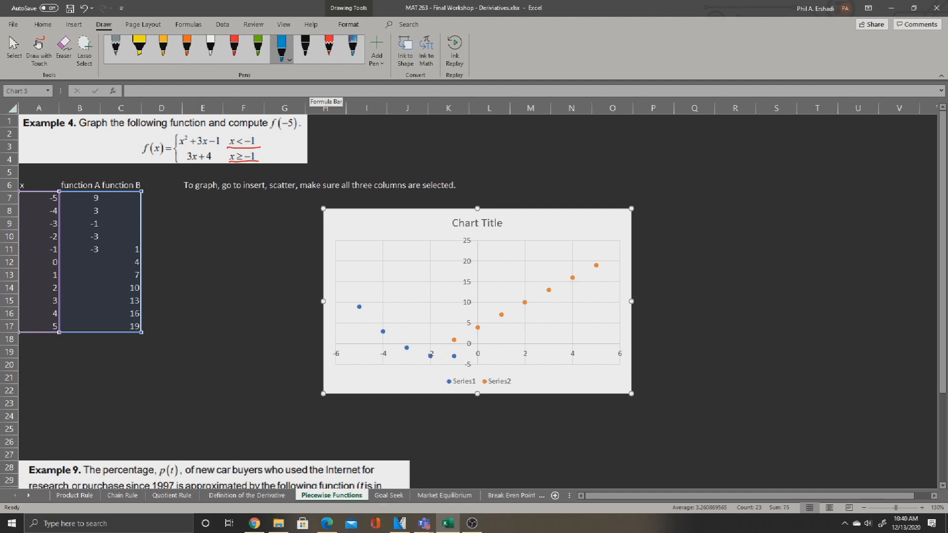
left_click_drag(453, 357, 454, 357)
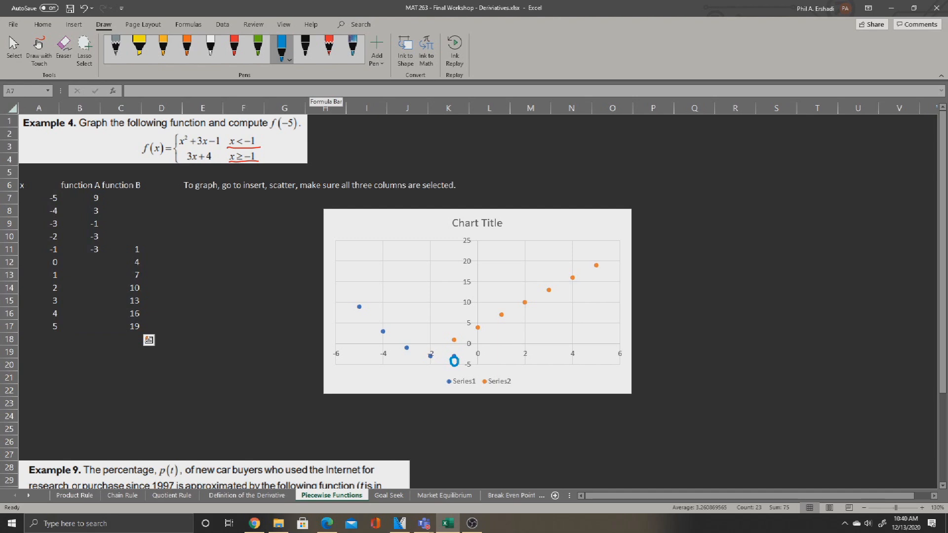
left_click(187, 47)
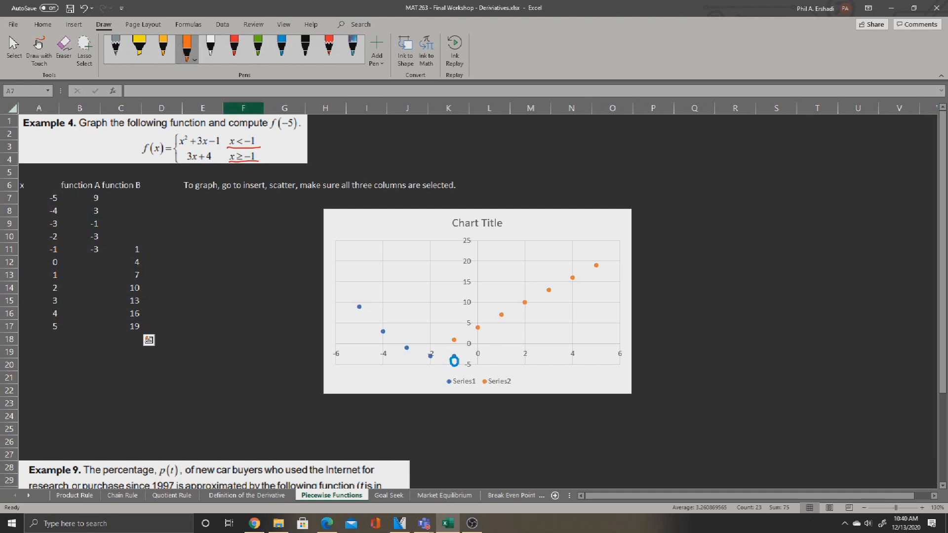
left_click_drag(454, 338, 455, 341)
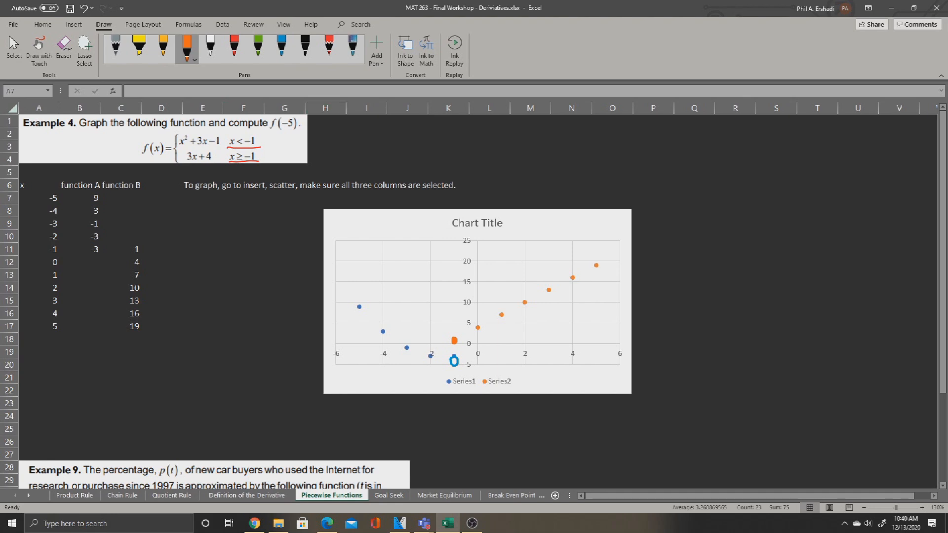
Handwrite "strictly less in piece A" in red ink with the A circled and an arrow pointing to the x < -1 condition.
left_click(234, 48)
left_click_drag(326, 135, 268, 141)
mouse_move(340, 133)
left_mouse_down()
mouse_move(405, 148)
mouse_move(621, 137)
left_mouse_up()
left_click_drag(627, 123, 620, 120)
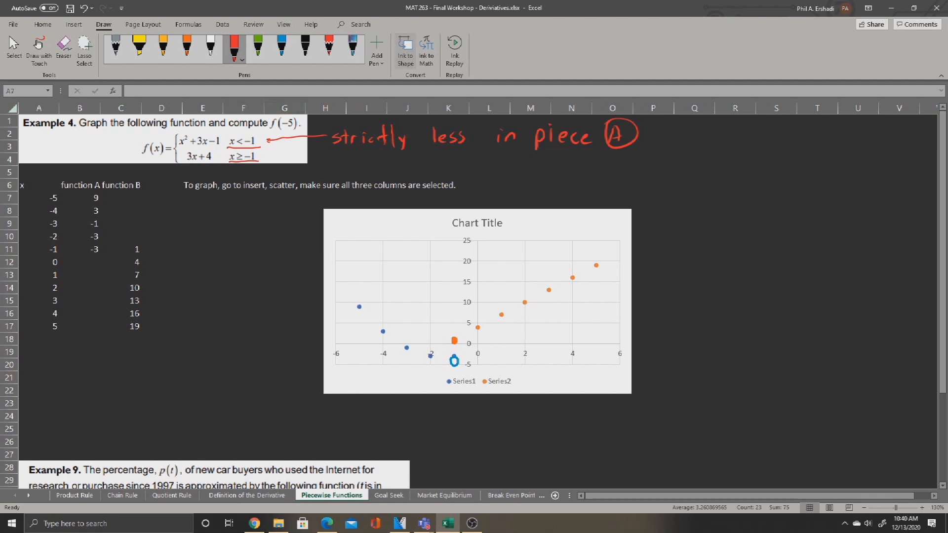
Handwrite "greater or equal in piece B" in red ink with the B circled and an arrow pointing to the x ≥ -1 condition.
left_click_drag(317, 156, 282, 159)
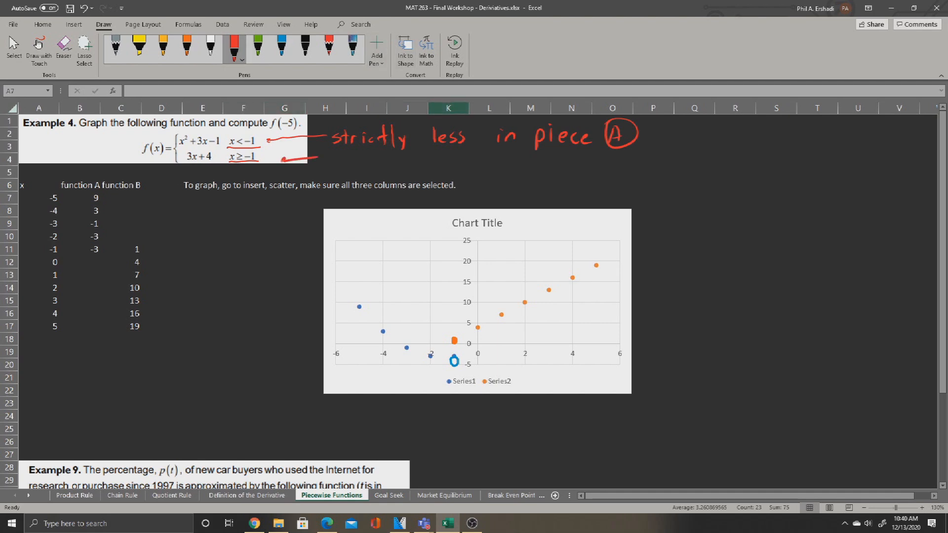
mouse_move(339, 163)
left_mouse_down()
mouse_move(329, 176)
mouse_move(349, 161)
mouse_move(355, 171)
left_mouse_up()
mouse_move(362, 166)
left_mouse_down()
mouse_move(441, 165)
mouse_move(488, 179)
mouse_move(516, 162)
mouse_move(536, 176)
left_mouse_up()
left_click_drag(542, 179, 585, 175)
left_click_drag(595, 168, 626, 179)
mouse_move(642, 162)
left_mouse_down()
mouse_move(651, 178)
mouse_move(637, 183)
left_mouse_up()
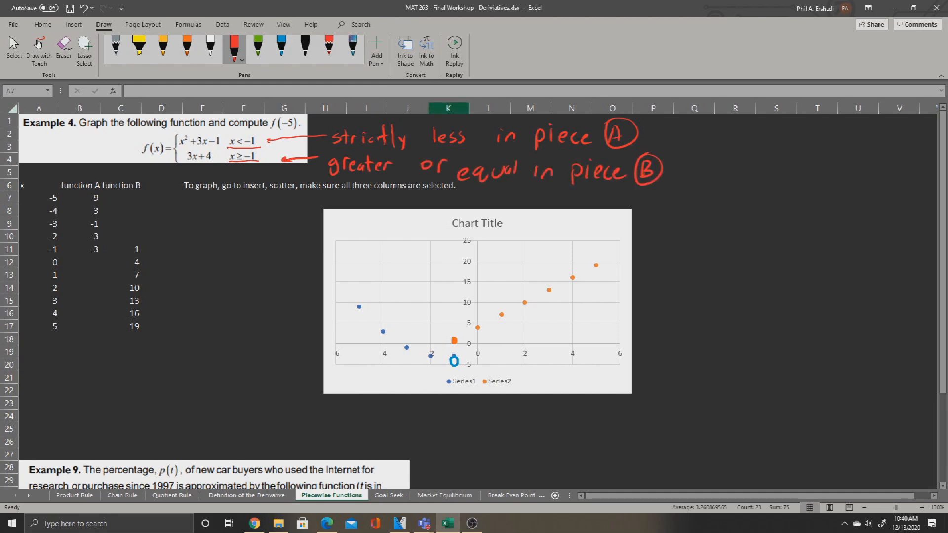
Handwrite "open" in red after the circled A note and "closed" after the circled B note.
left_click(39, 50)
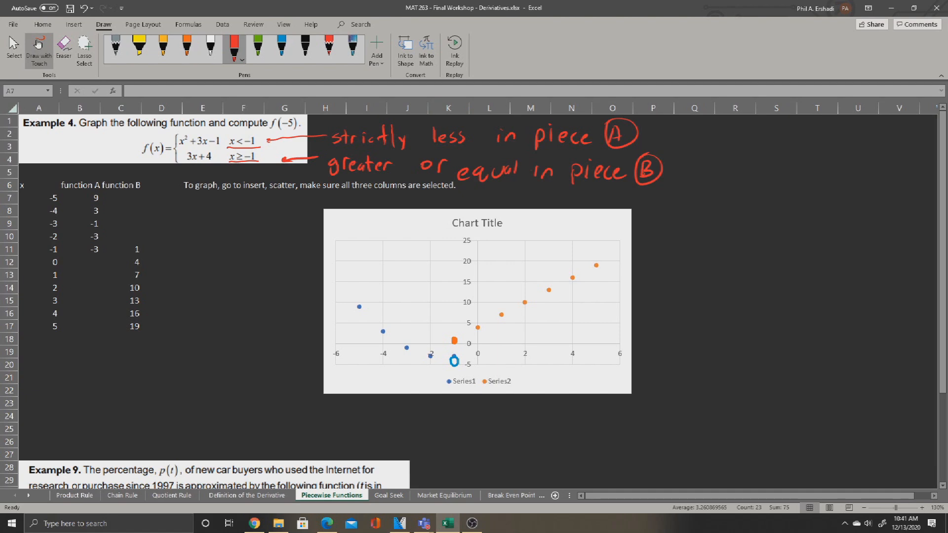
left_click_drag(673, 131, 711, 139)
mouse_move(684, 166)
left_mouse_down()
mouse_move(708, 172)
mouse_move(716, 160)
left_mouse_up()
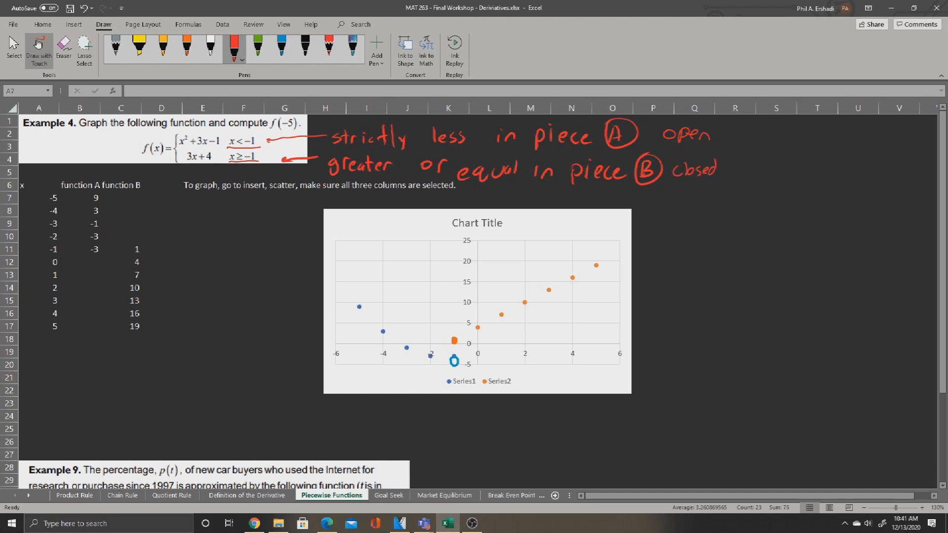
Label the chart's function A points with a circled blue A and the function B points with a circled orange B.
left_click(282, 46)
mouse_move(337, 298)
left_mouse_down()
mouse_move(342, 278)
mouse_move(348, 296)
left_mouse_up()
left_click_drag(338, 289, 347, 288)
left_click_drag(345, 276, 339, 277)
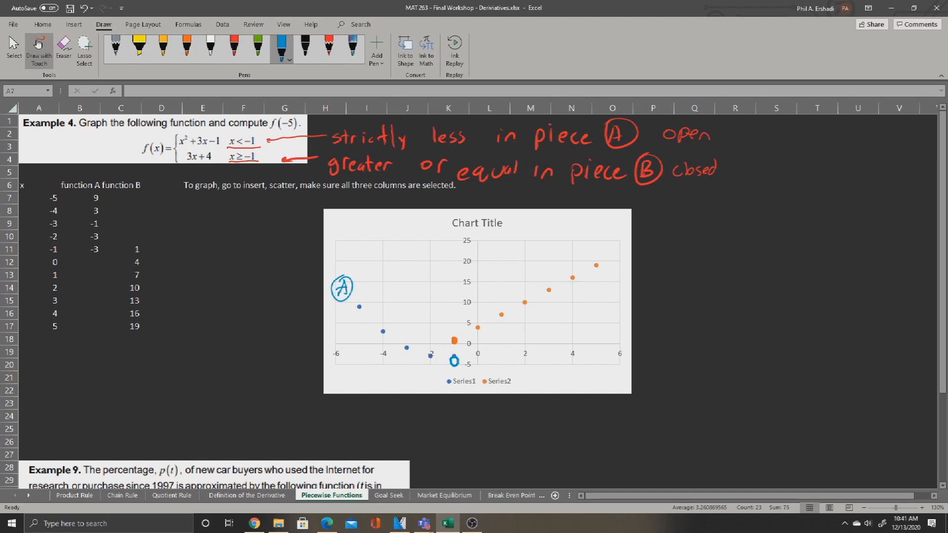
left_click(187, 47)
mouse_move(596, 236)
left_mouse_down()
mouse_move(598, 248)
mouse_move(592, 229)
left_mouse_up()
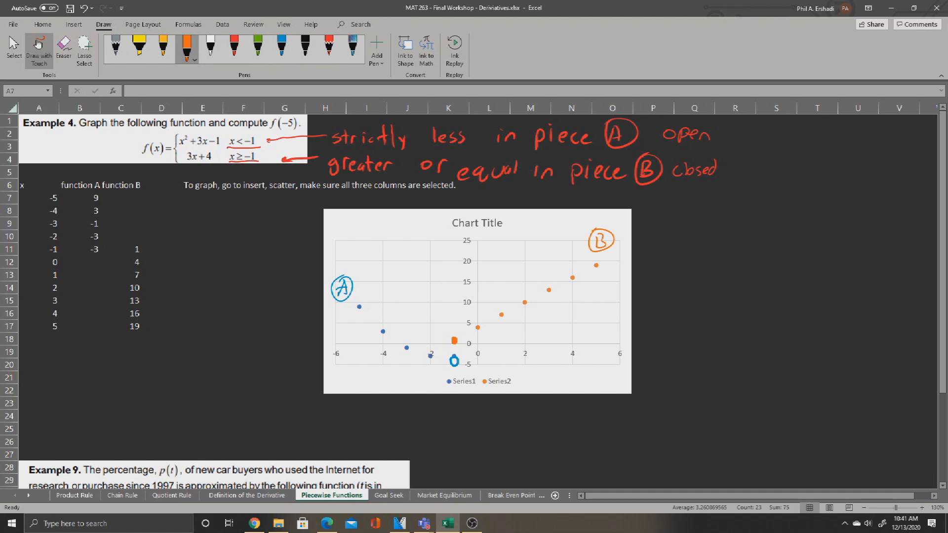
Ink a circled blue A beside x²+3x-1 and a circled orange B beside 3x+4 in the Example 4 formula.
left_click(281, 47)
left_click_drag(164, 137, 170, 137)
left_click_drag(164, 132, 170, 132)
left_click_drag(173, 127, 167, 164)
left_click(186, 46)
left_click_drag(174, 152, 170, 151)
Fill cell B7, the first function A value, with the darkest orange theme color.
left_click(14, 48)
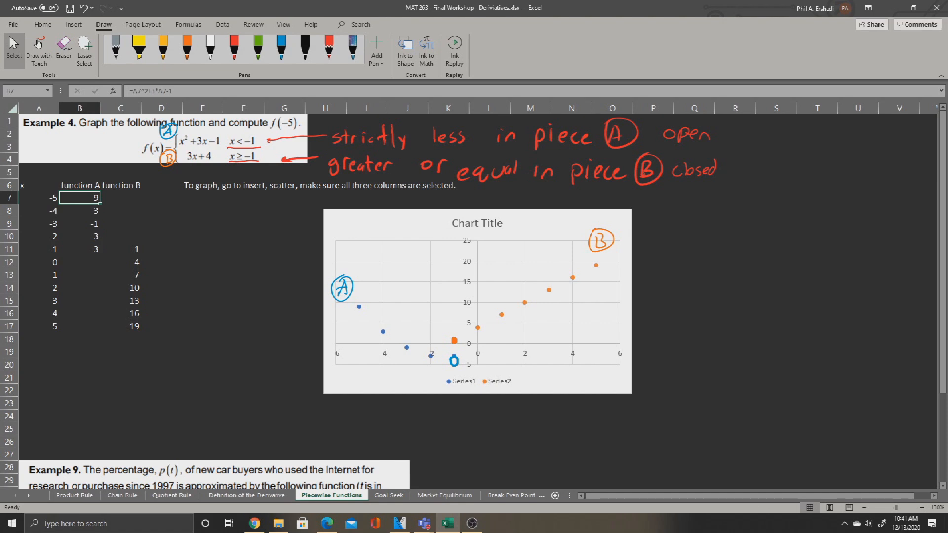
left_click(43, 24)
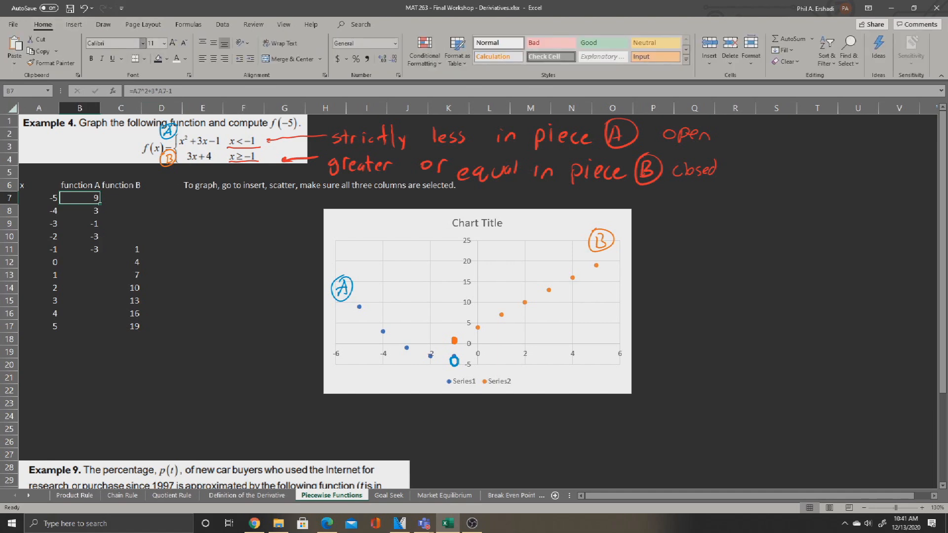
left_click(168, 58)
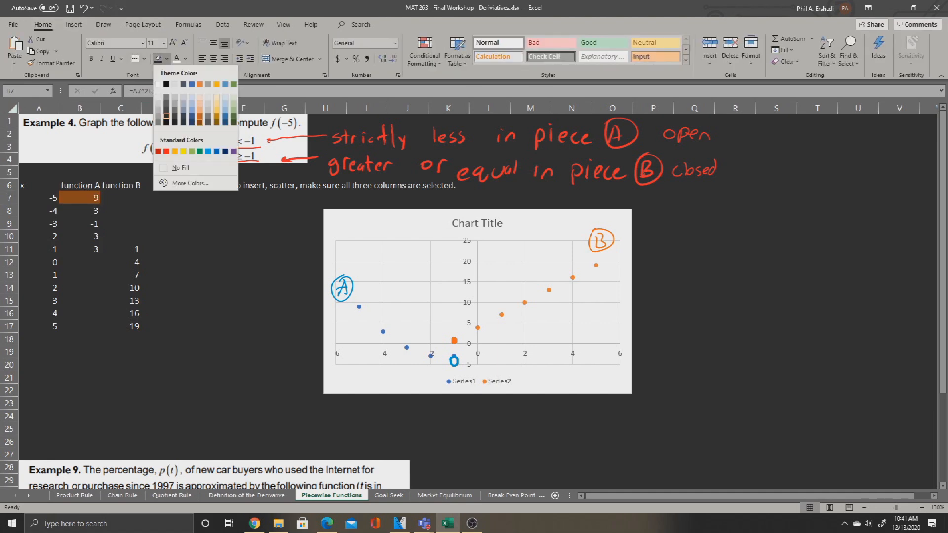
left_click(199, 122)
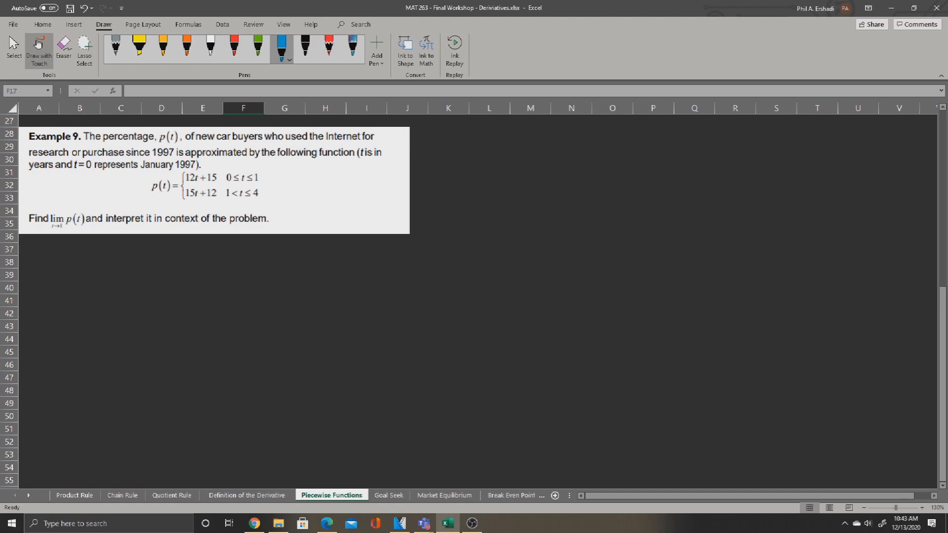
In Example 9, ink a circled orange A beside 0 ≤ t ≤ 1 and a circled blue B beside 1 < t ≤ 4.
left_click(187, 47)
mouse_move(270, 163)
left_mouse_down()
mouse_move(264, 175)
mouse_move(273, 170)
left_mouse_up()
mouse_move(270, 161)
left_mouse_down()
mouse_move(273, 197)
mouse_move(277, 178)
left_mouse_up()
left_click(281, 47)
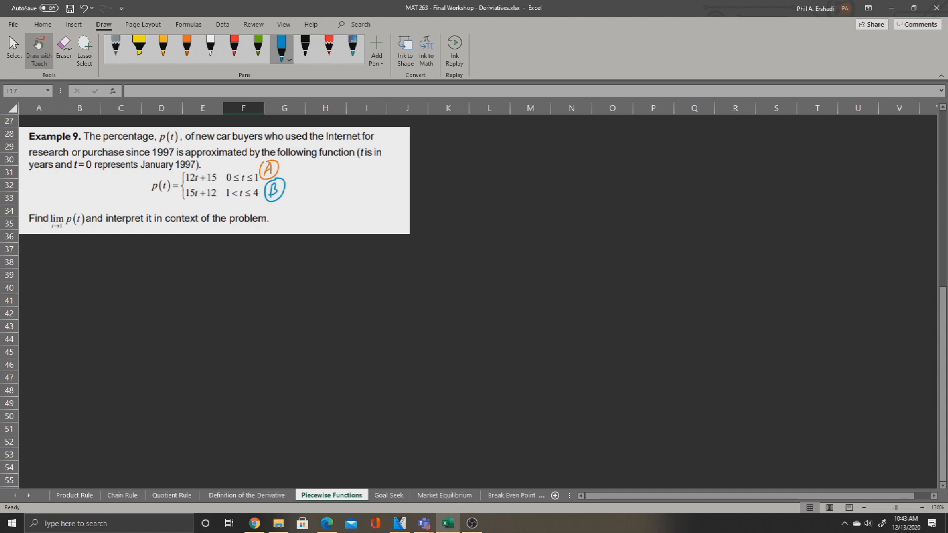
Box the "≤1" of piece A's condition and the "1" of piece B's condition in red ink.
left_click(210, 48)
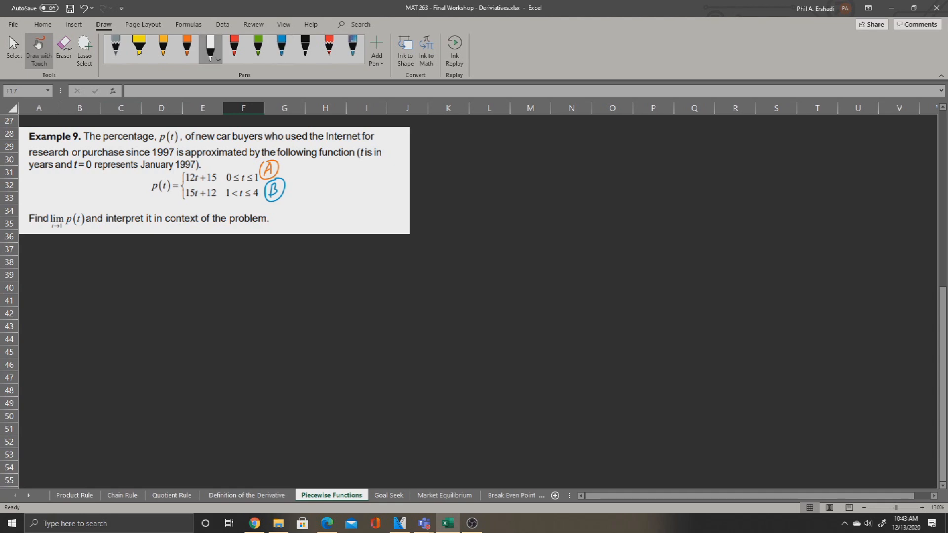
left_click(234, 48)
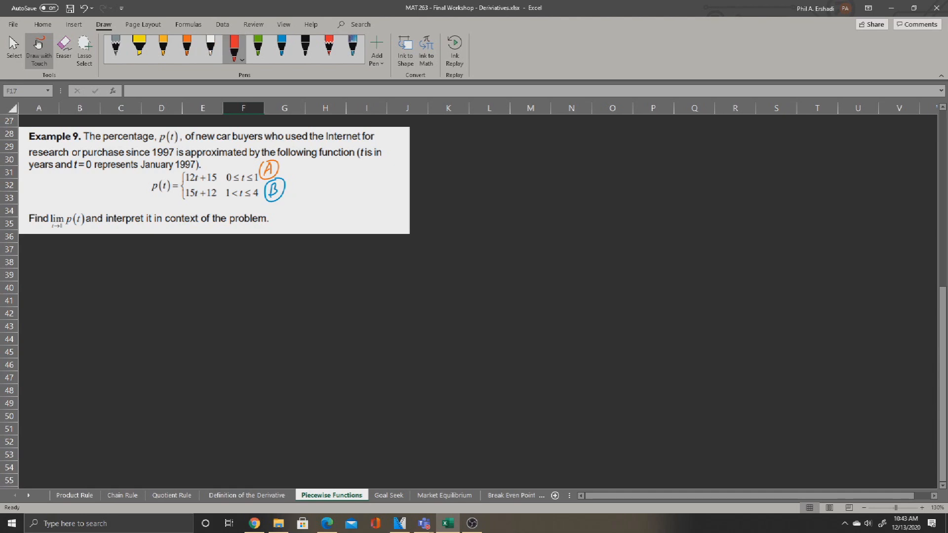
mouse_move(260, 185)
left_mouse_down()
mouse_move(248, 185)
mouse_move(257, 171)
left_mouse_up()
mouse_move(232, 200)
left_mouse_down()
mouse_move(221, 200)
mouse_move(231, 202)
left_mouse_up()
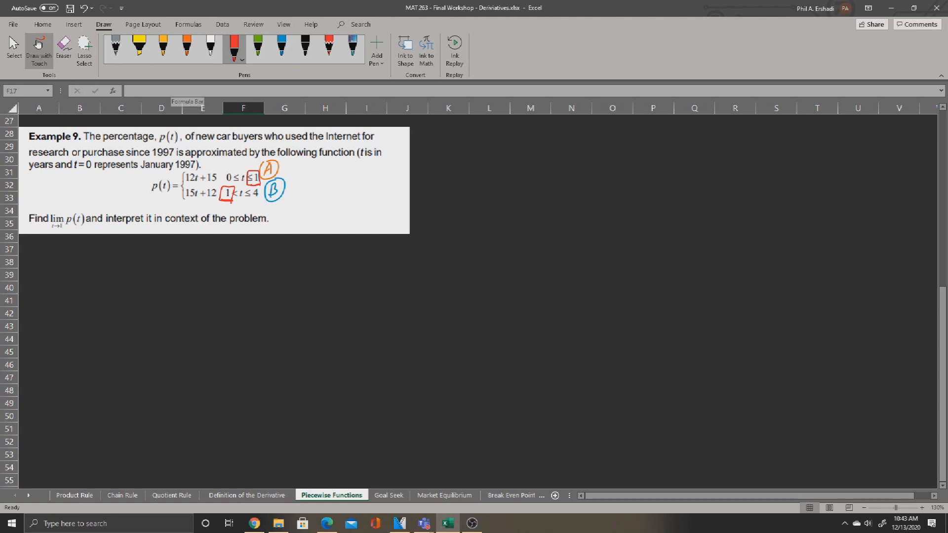
Below Example 9, handwrite in white "Since 1 appears in both functions" and "Check them both, make sure they agree => You have a limit".
left_click(211, 50)
left_click_drag(55, 243, 45, 259)
left_click_drag(61, 259, 293, 259)
mouse_move(59, 276)
left_mouse_down()
mouse_move(92, 289)
mouse_move(208, 291)
mouse_move(289, 278)
mouse_move(349, 286)
left_mouse_up()
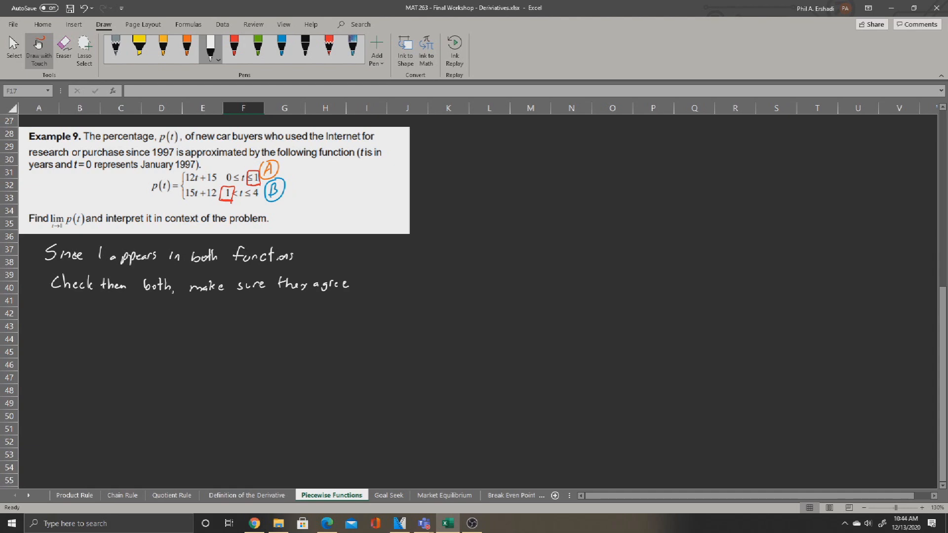
left_click_drag(364, 282, 463, 285)
left_click_drag(473, 281, 479, 285)
mouse_move(486, 272)
left_mouse_down()
mouse_move(488, 285)
mouse_move(504, 285)
left_mouse_up()
left_click_drag(509, 276, 515, 287)
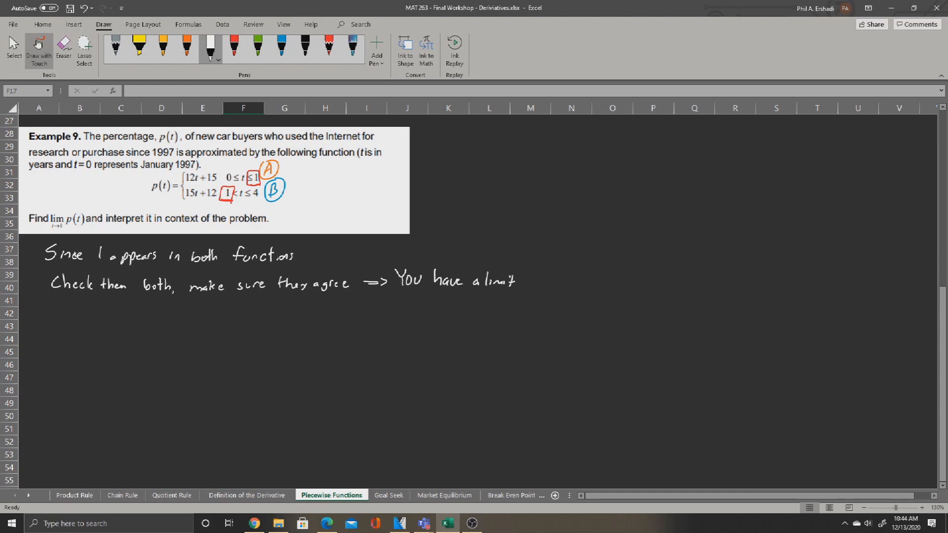
Handwrite "If they disagree => Limit doesn't exist." in white below the note about agreeing values.
mouse_move(218, 306)
left_mouse_down()
mouse_move(229, 305)
mouse_move(224, 321)
left_mouse_up()
left_click_drag(220, 321, 233, 321)
left_click_drag(233, 307, 243, 307)
mouse_move(234, 314)
left_mouse_down()
mouse_move(258, 321)
mouse_move(263, 311)
left_mouse_up()
left_click_drag(265, 306, 278, 321)
mouse_move(279, 315)
left_mouse_down()
mouse_move(284, 326)
mouse_move(302, 321)
left_mouse_up()
left_click_drag(302, 312, 320, 321)
left_click_drag(322, 317, 348, 322)
left_click_drag(355, 316, 370, 319)
mouse_move(378, 311)
left_mouse_down()
mouse_move(392, 324)
mouse_move(411, 320)
left_mouse_up()
mouse_move(415, 307)
left_mouse_down()
mouse_move(420, 321)
mouse_move(441, 311)
left_mouse_up()
left_click_drag(444, 318, 473, 324)
mouse_move(479, 311)
left_mouse_down()
mouse_move(482, 325)
mouse_move(508, 323)
left_mouse_up()
mouse_move(509, 318)
left_mouse_down()
mouse_move(516, 325)
mouse_move(524, 313)
left_mouse_up()
left_click_drag(526, 322, 528, 325)
key("Escape")
Enter the row labels "t", "Function A" and "Function B" in A45:A47.
left_click(39, 352)
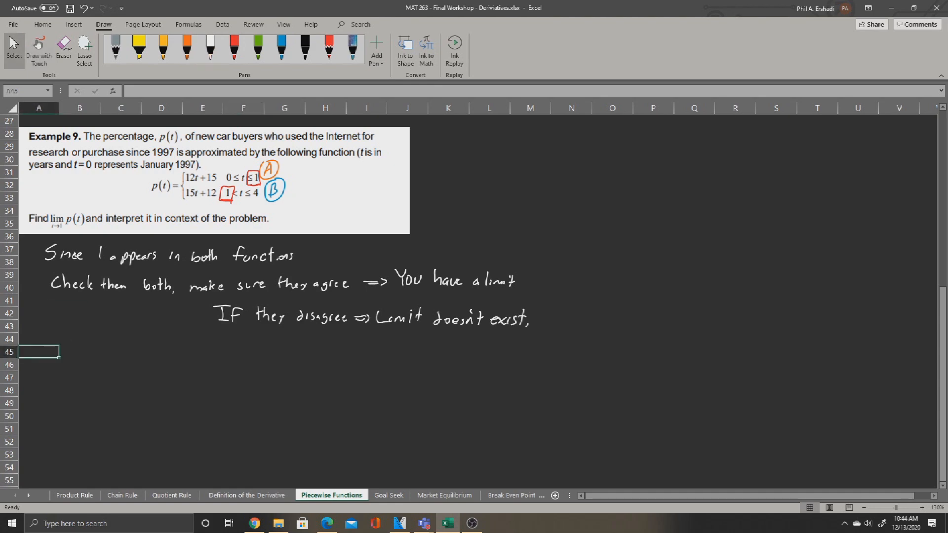
type("t")
key("Return")
type("Function A")
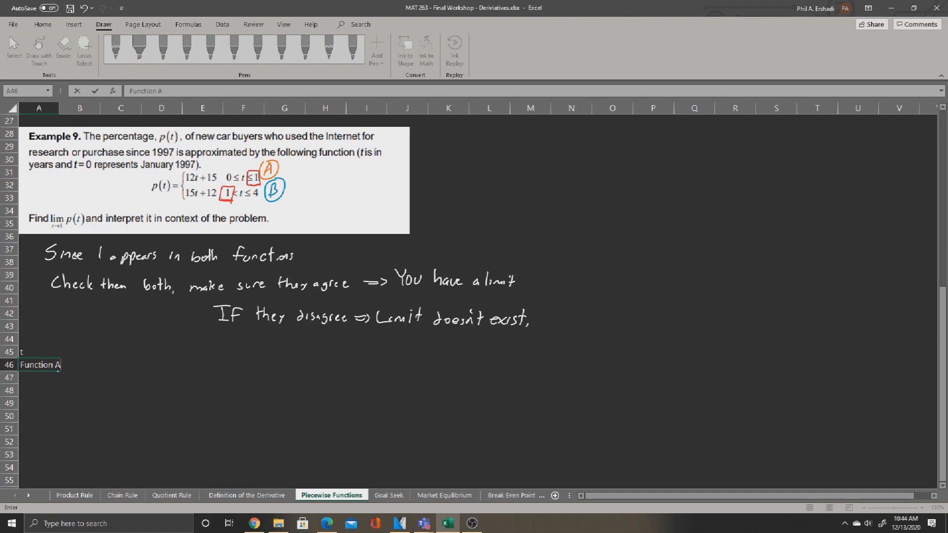
key("Return")
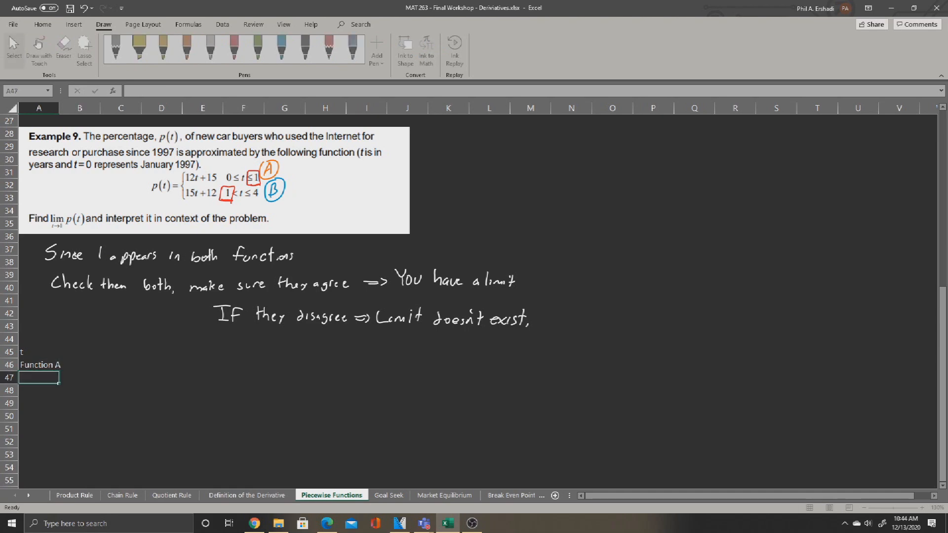
type("Function B")
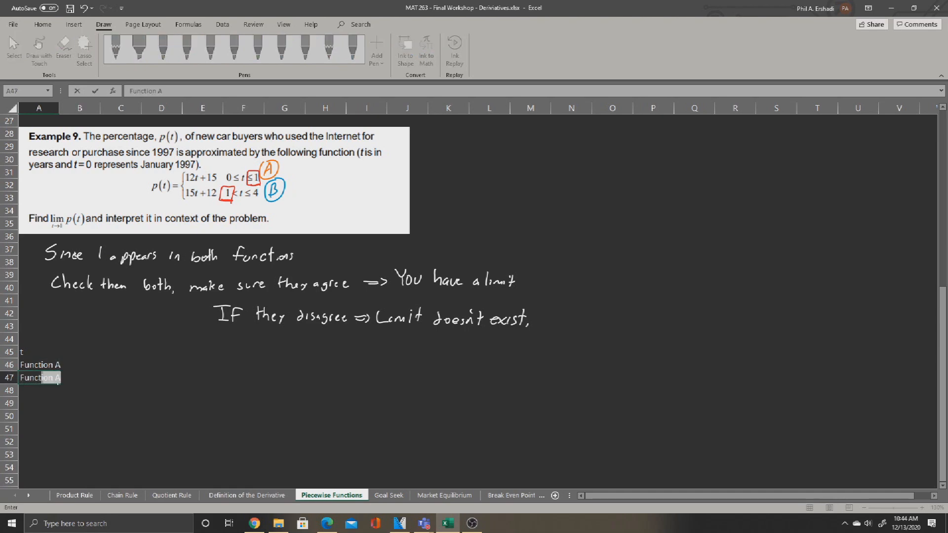
key("Return")
Enter 1 as the t value in B45 and calculate function A in B46 with =12*B45+15.
key("Right")
key("Up")
key("Up")
key("Up")
key("Up")
type("1")
key("Return")
type("=12*")
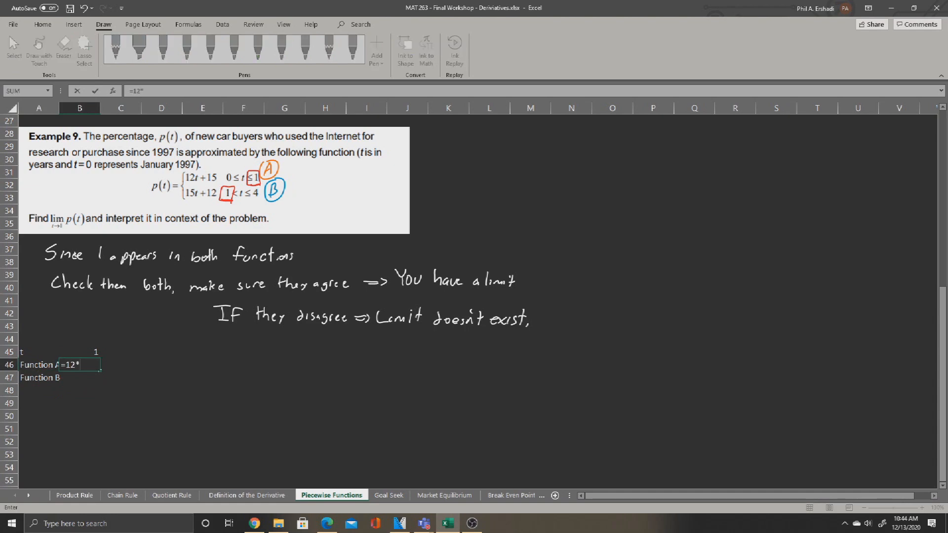
key("Up")
type("+15")
key("Return")
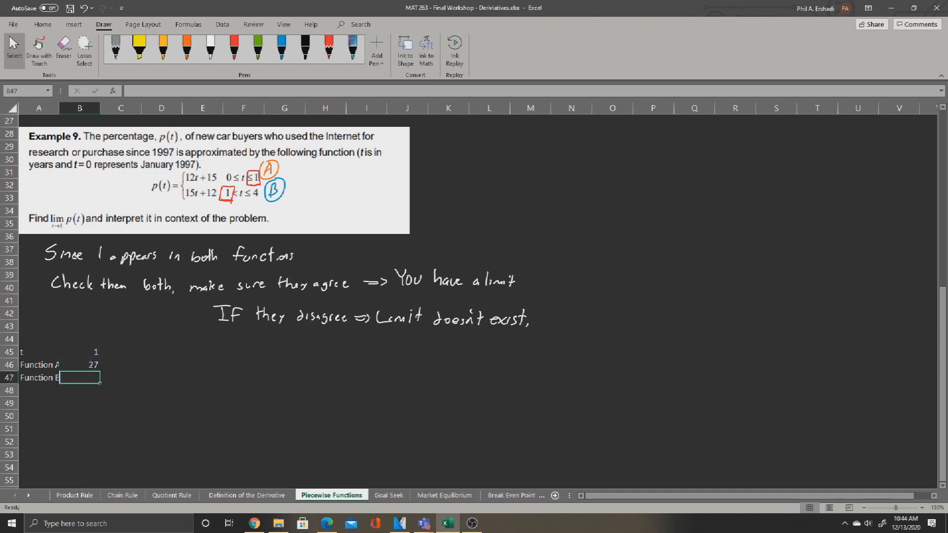
Calculate function B in B47 with the formula =15*B45+12.
type("=")
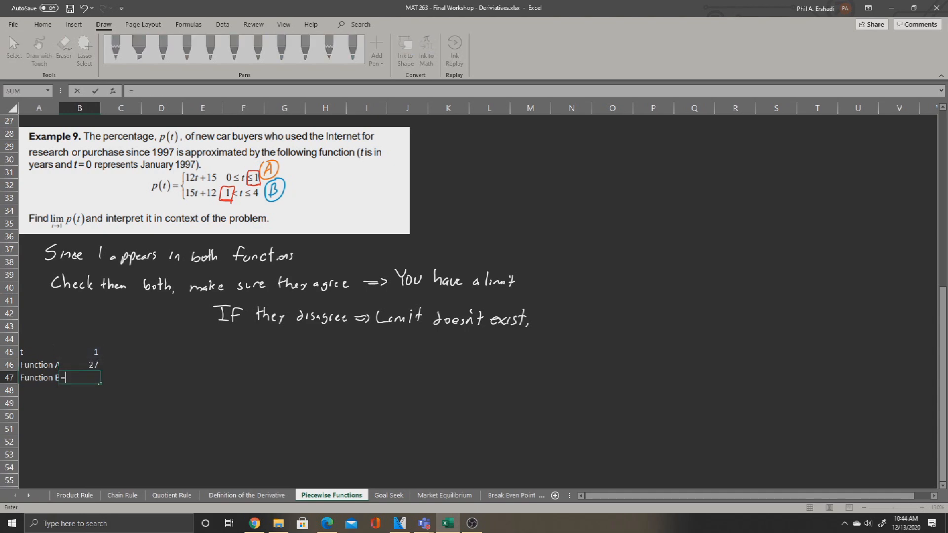
type("15*")
key("Up")
key("Up")
type("+12")
key("Return")
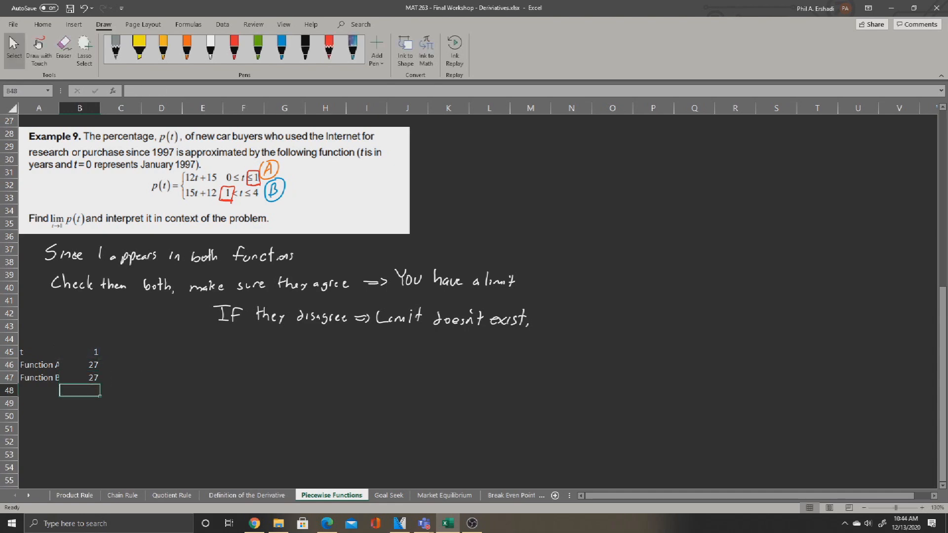
Write the conclusion "We get 27 for both, so the limit is 27." in A49.
left_click(38, 403)
type("We get 27 for both, so the limit is 27.")
key("Return")
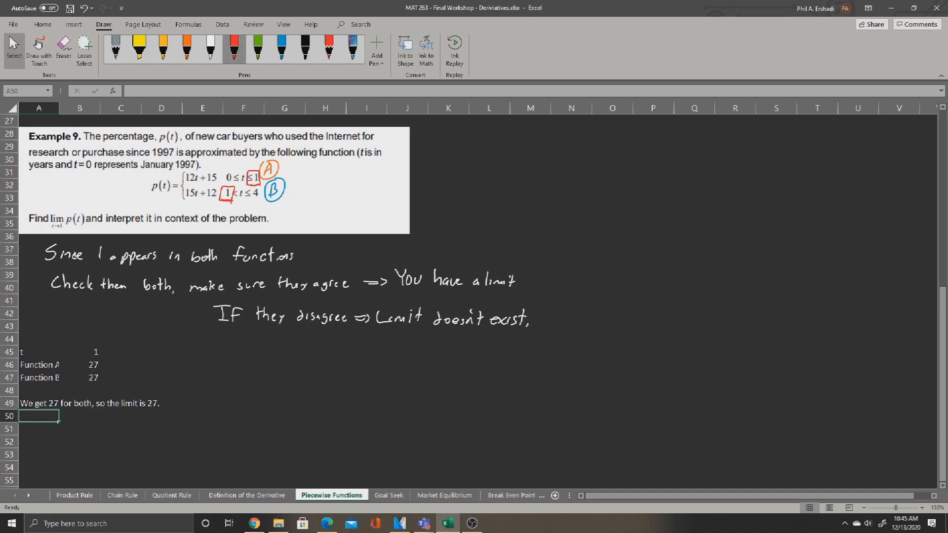
Underline "interpret it in context of the problem." in the Example 9 question with red ink.
left_click(234, 49)
left_click_drag(106, 228, 278, 225)
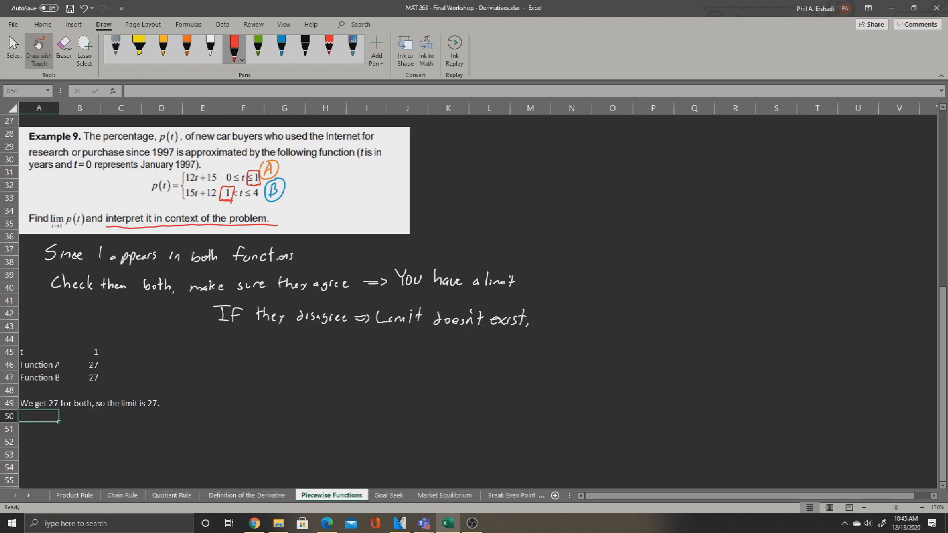
left_click(14, 50)
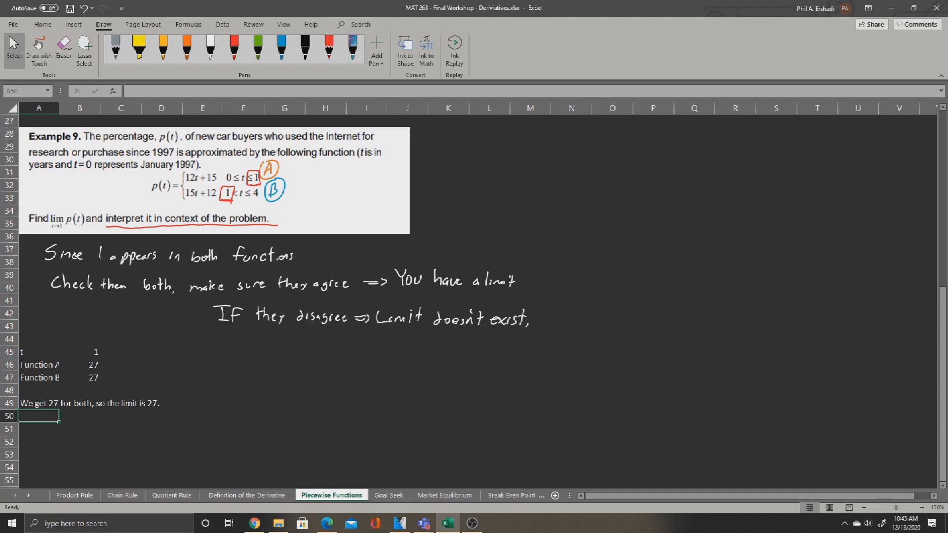
Write "If t = 1, then that's one year after 1997, which is 1998." in A51.
key("Down")
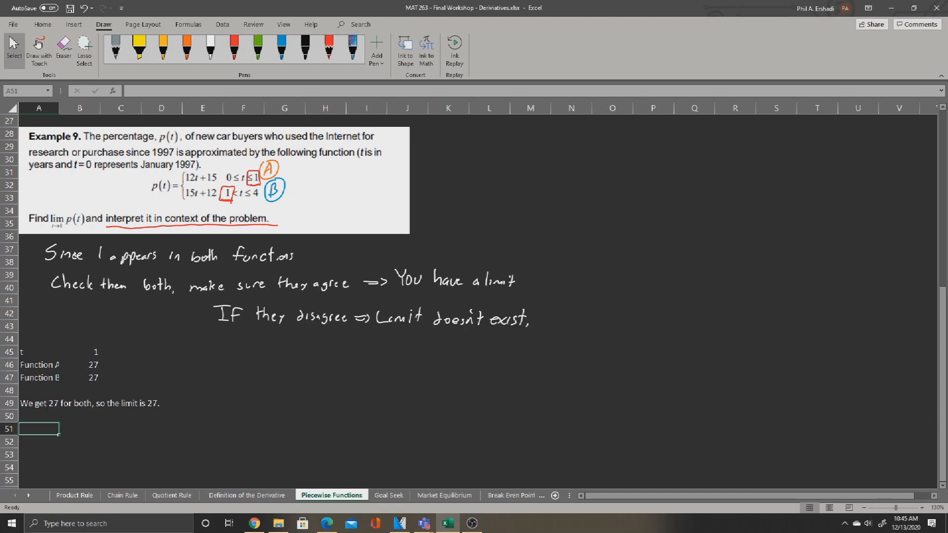
type("If t = 1, then that's one year after 1997, which is 1998.")
key("Return")
Write "In 1998, approximately 27 percent of car buyers used the internet to make their purchase." in A52.
type("In 1998, approximately 27 p")
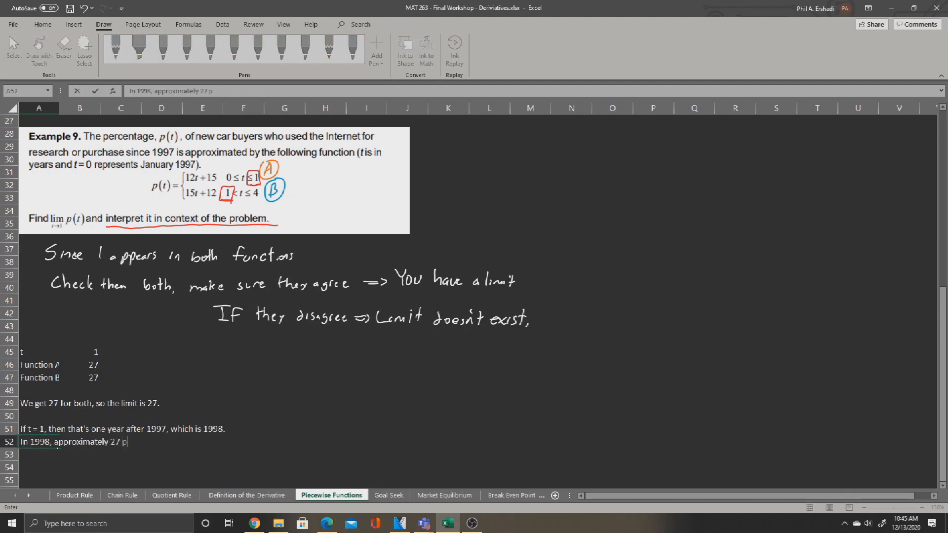
type("ercent of car bu")
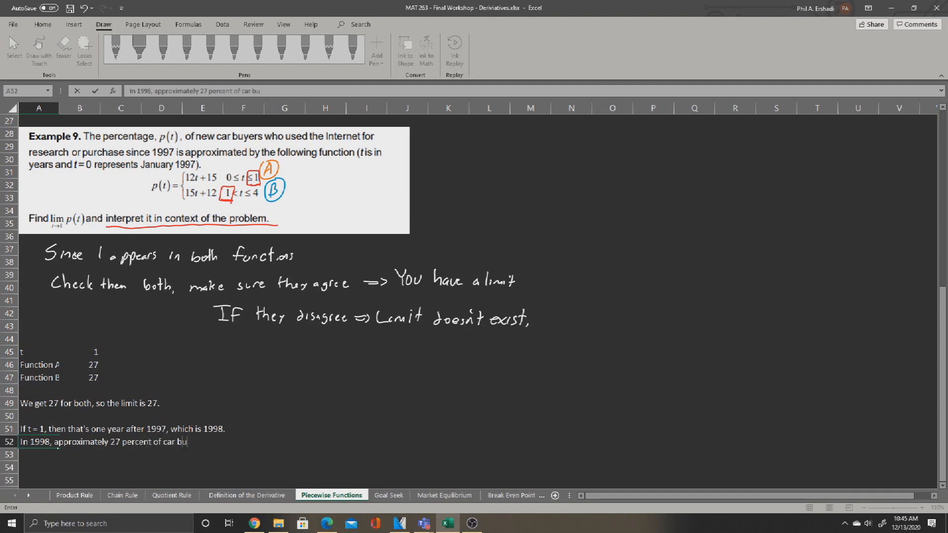
type("yers used the internet to make thed")
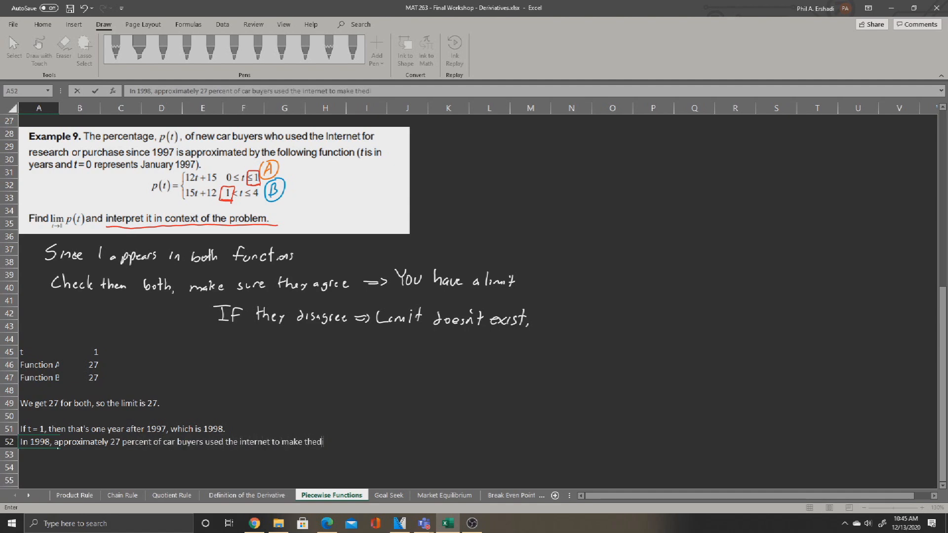
key("BackSpace")
type("ir purchase.")
key("Return")
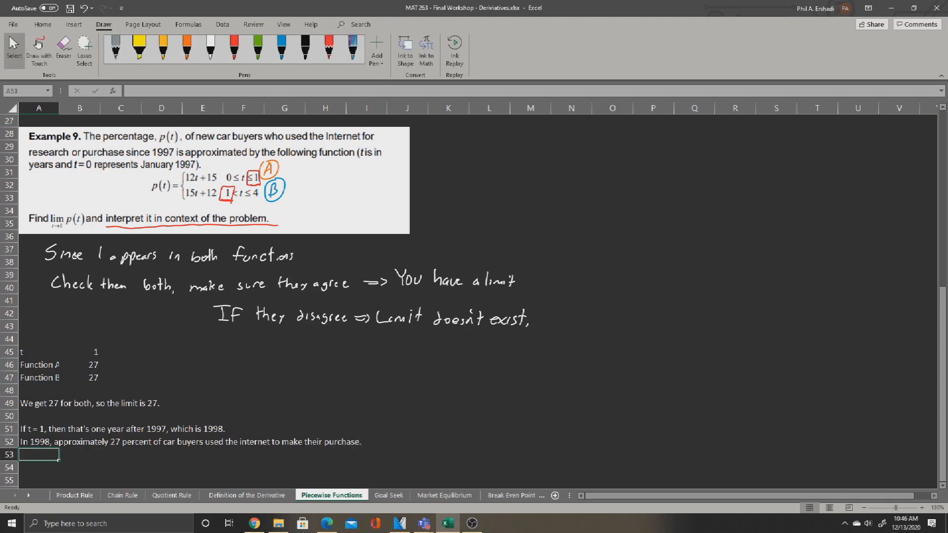
In red ink, box "since 1997" and underline the limit in Example 9 and the 1998 in the A51 note.
left_click(234, 48)
mouse_move(122, 158)
left_mouse_down()
mouse_move(176, 158)
mouse_move(147, 147)
mouse_move(172, 145)
mouse_move(174, 157)
left_mouse_up()
left_click_drag(49, 229, 65, 228)
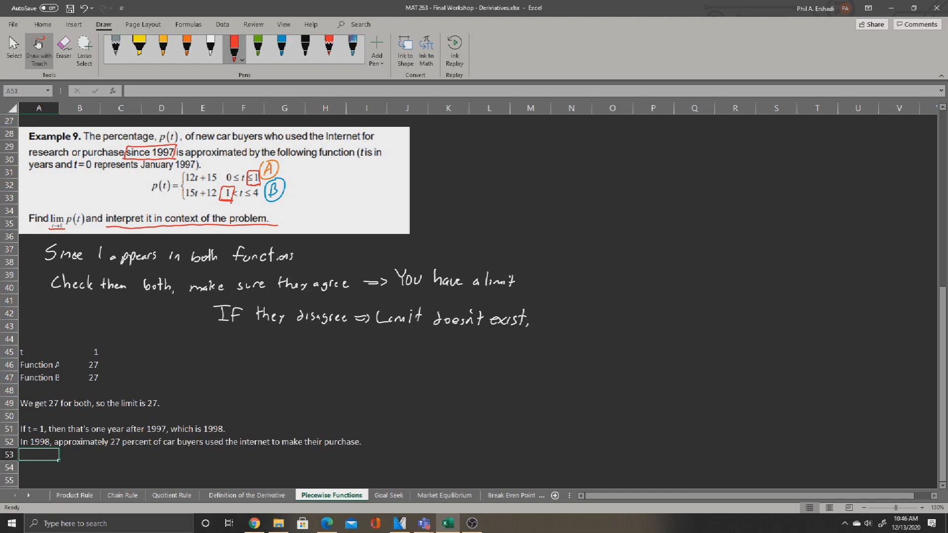
left_click_drag(213, 436, 224, 435)
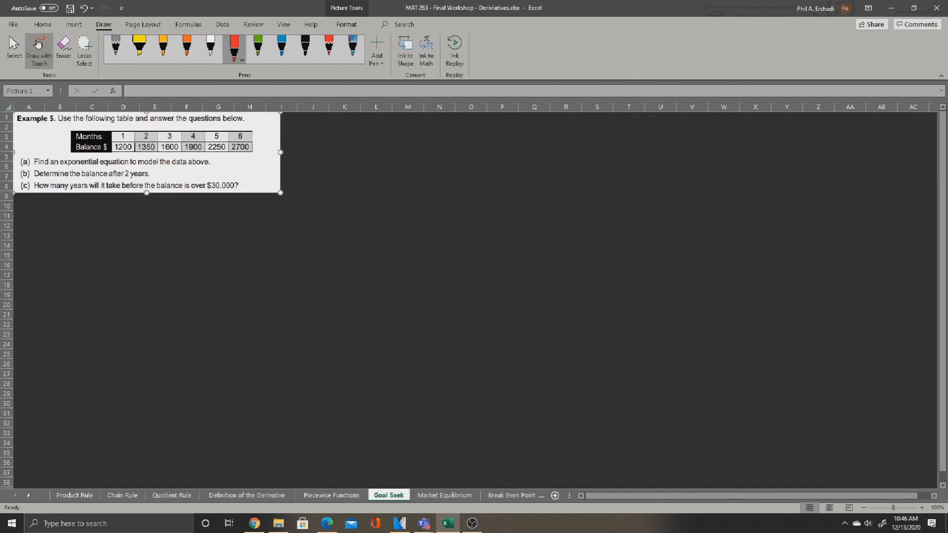
Label A11 "months" and A12 "balance" below the Example 5 question.
left_click(14, 49)
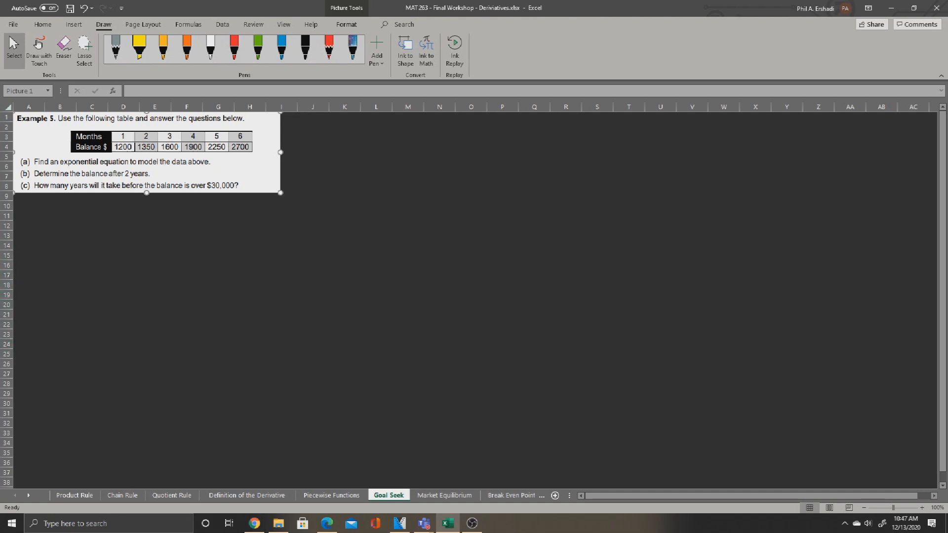
left_click(29, 216)
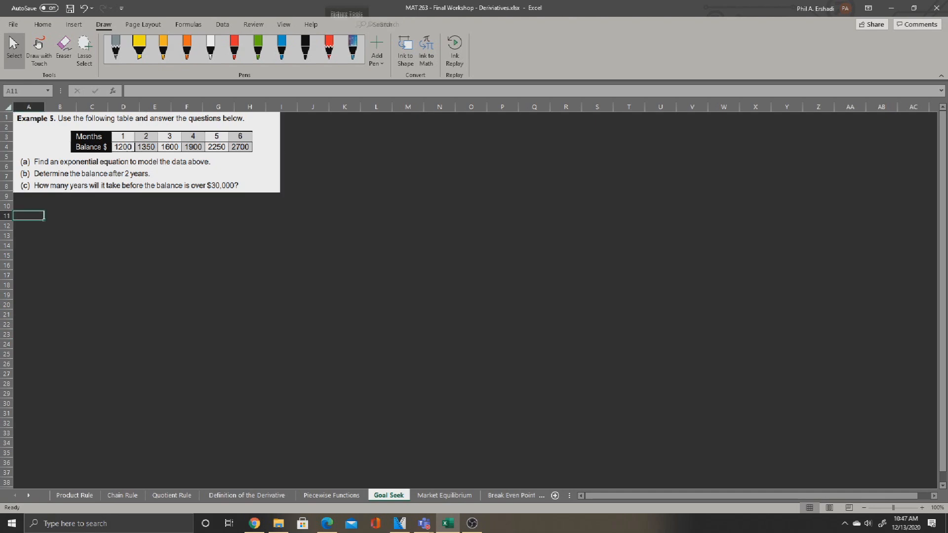
scroll(469, 296, "up", 6)
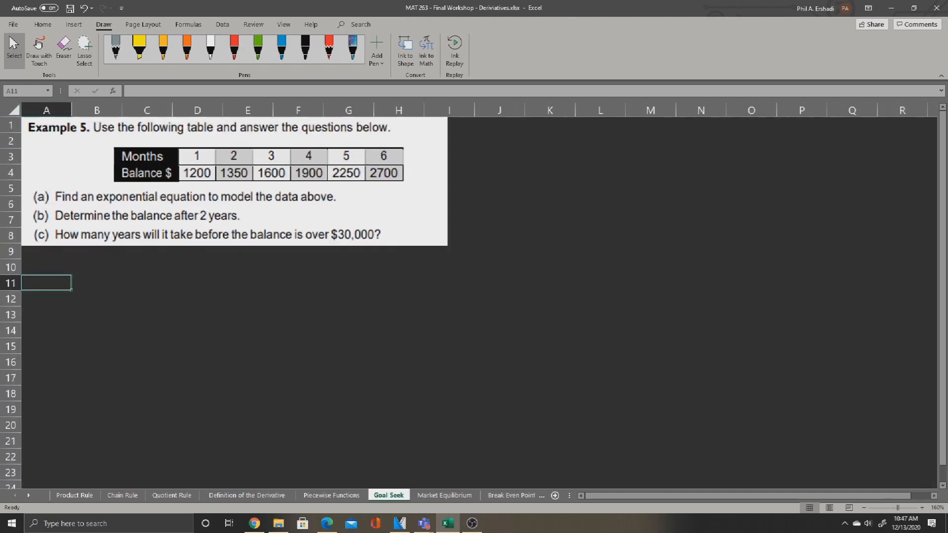
type("months")
key("Return")
type("b")
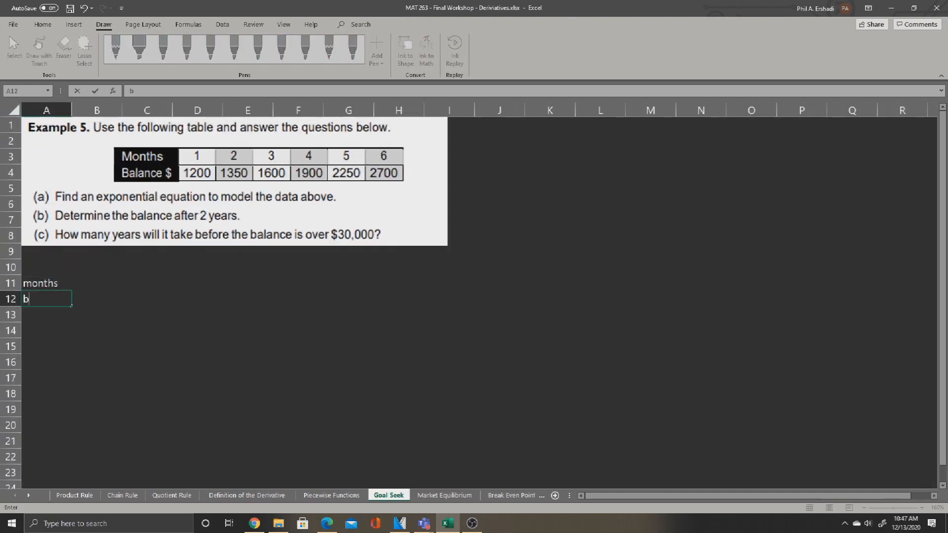
type("alance")
key("Return")
Fill B11:G11 with months 1 to 6 and B12:G12 with balances 1200, 1350, 1600, 1900, 2250 and 2700.
key("Right")
key("Up")
key("Up")
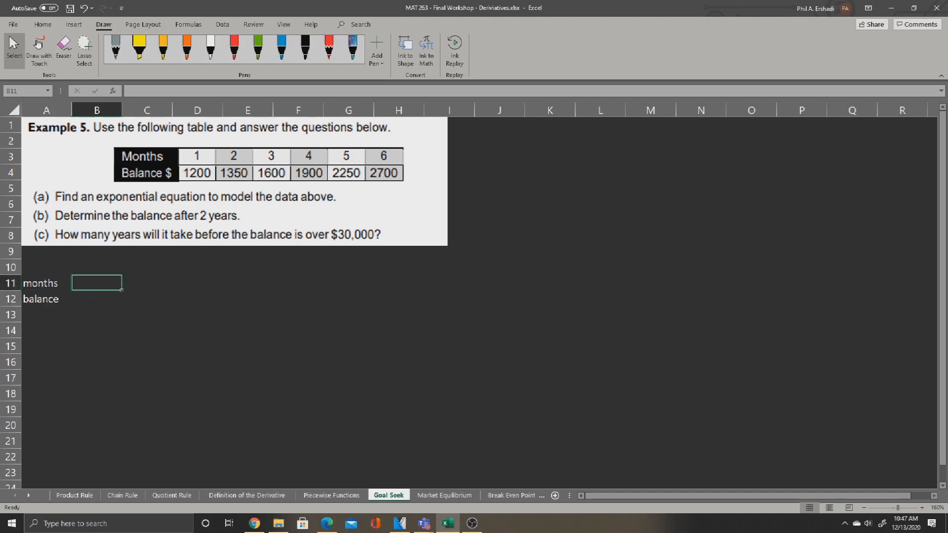
type("1")
key("Tab")
type("2")
key("Tab")
type("3")
key("Tab")
type("4\t5")
key("Tab")
type("6 1200")
key("Tab")
type("1350")
key("Tab")
type("1600")
key("Tab")
type("1900")
key("Tab")
type("2250\t2700")
key("Return")
Write "Select our data and go to insert --> Scatter." in A14.
key("Return")
key("Left")
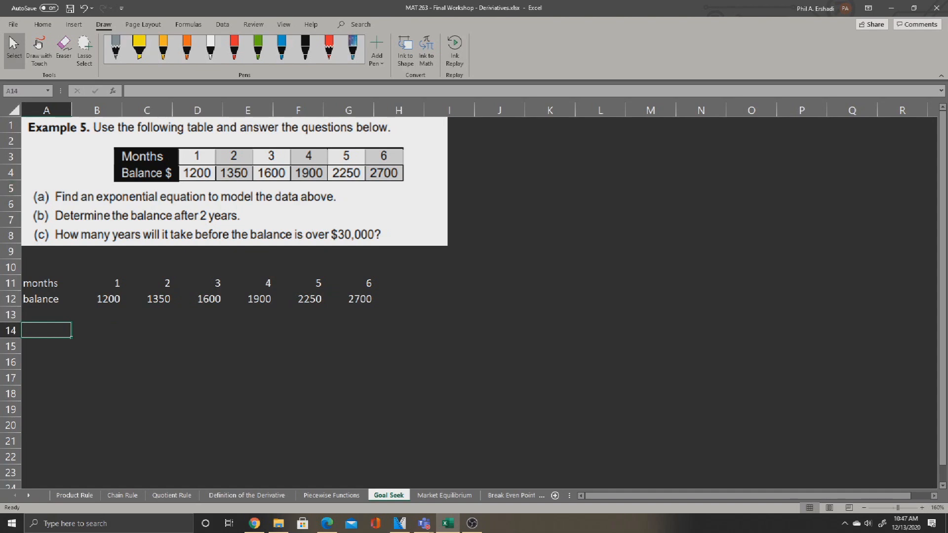
type("Select our d")
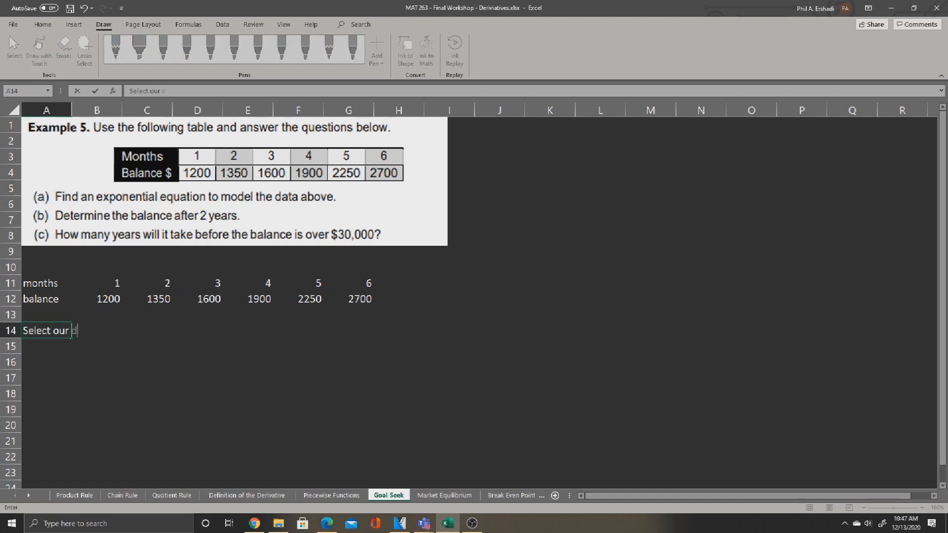
type("ata and go to insert")
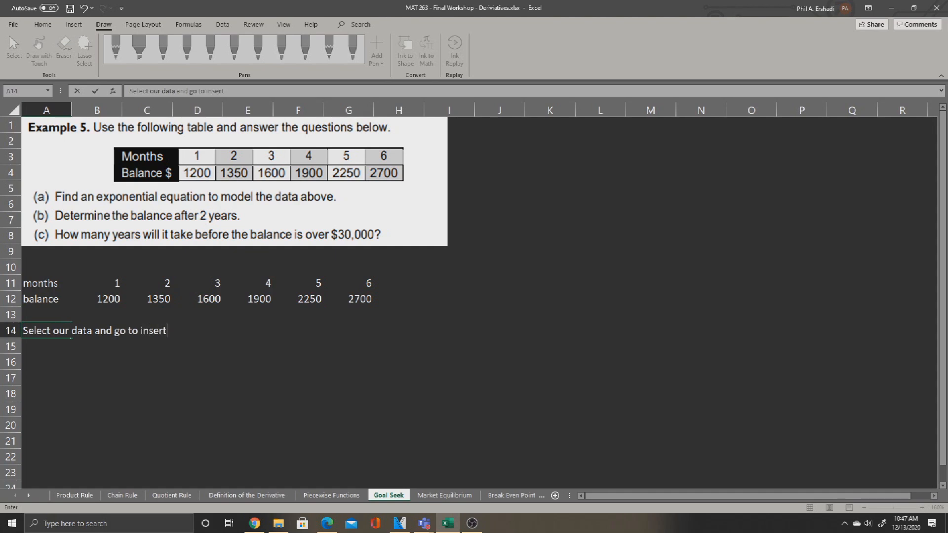
type(" --> Scatter.")
key("Return")
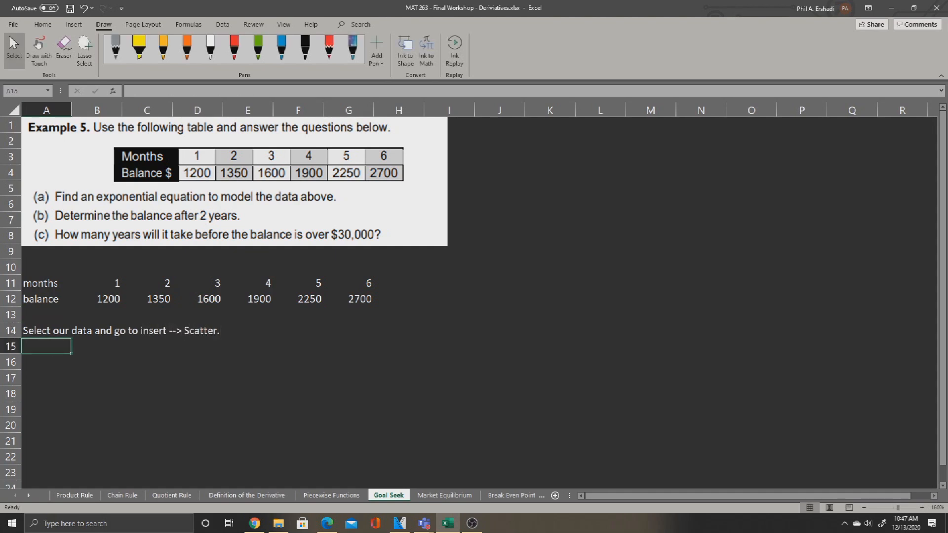
Insert a marker-only scatter chart of the month and balance values in B11:G12.
left_click_drag(46, 283, 349, 299)
left_click_drag(108, 284, 348, 299)
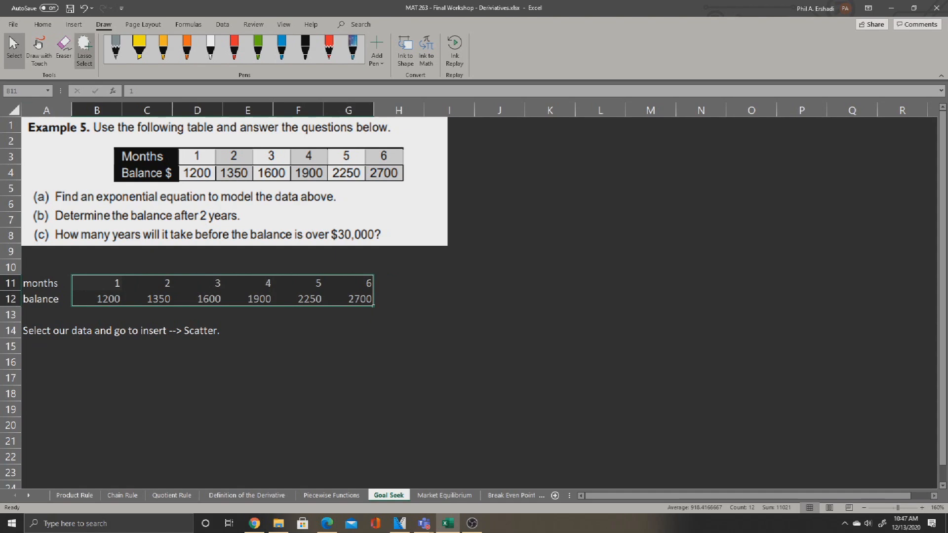
left_click(74, 24)
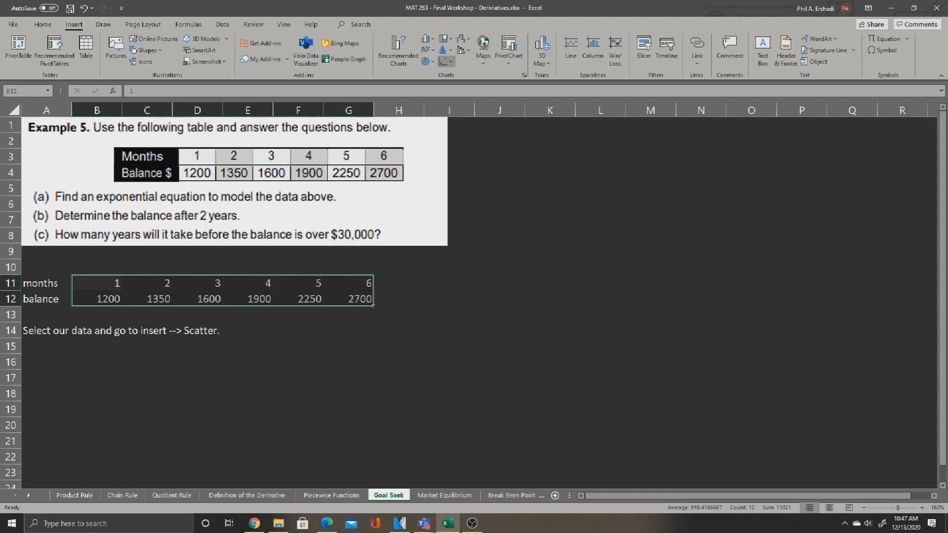
left_click(446, 61)
left_click(452, 96)
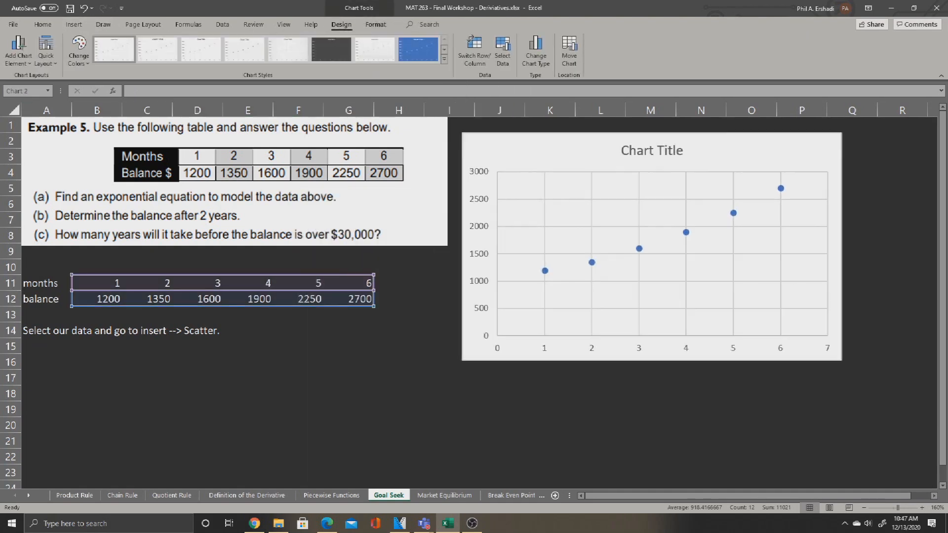
Write the note Right click on one of the dots and "insert trendline" in A15.
left_click(46, 347)
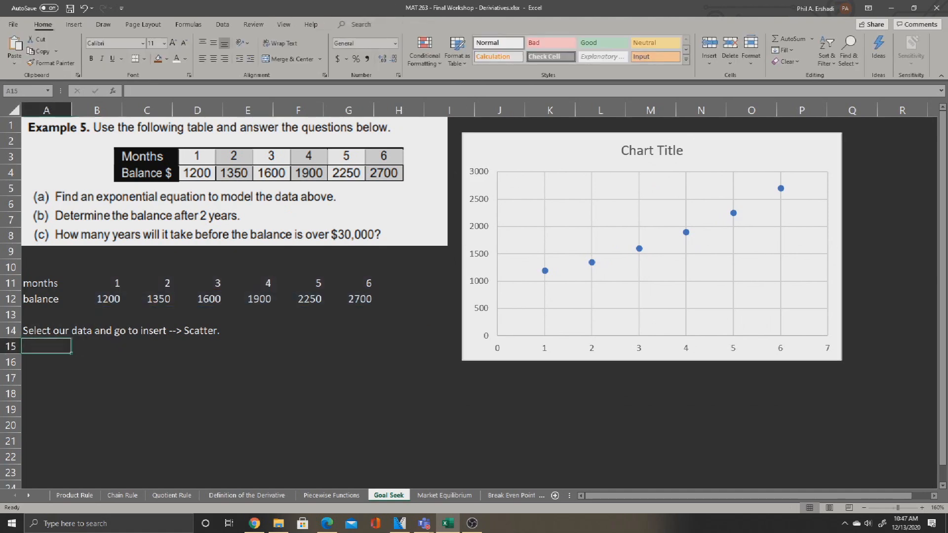
type("Righ")
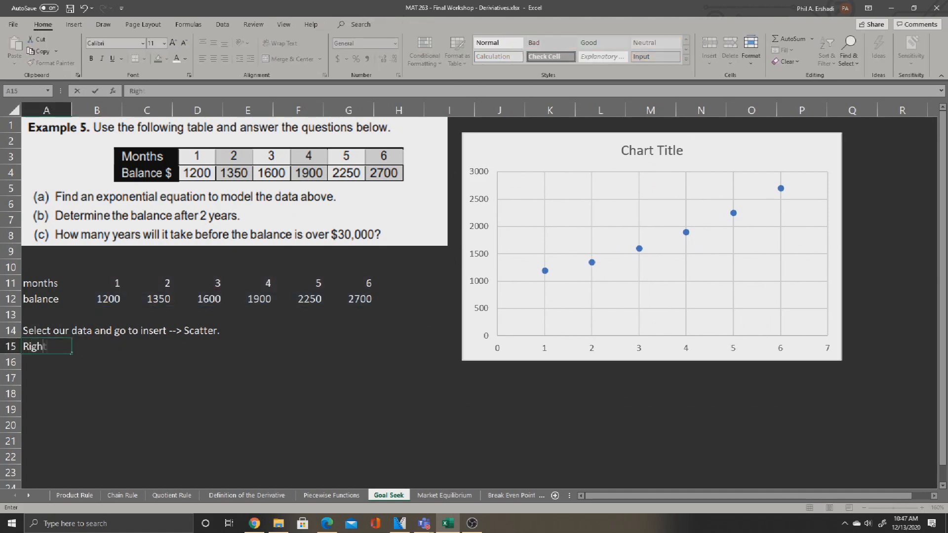
type("t click on one of the dots ")
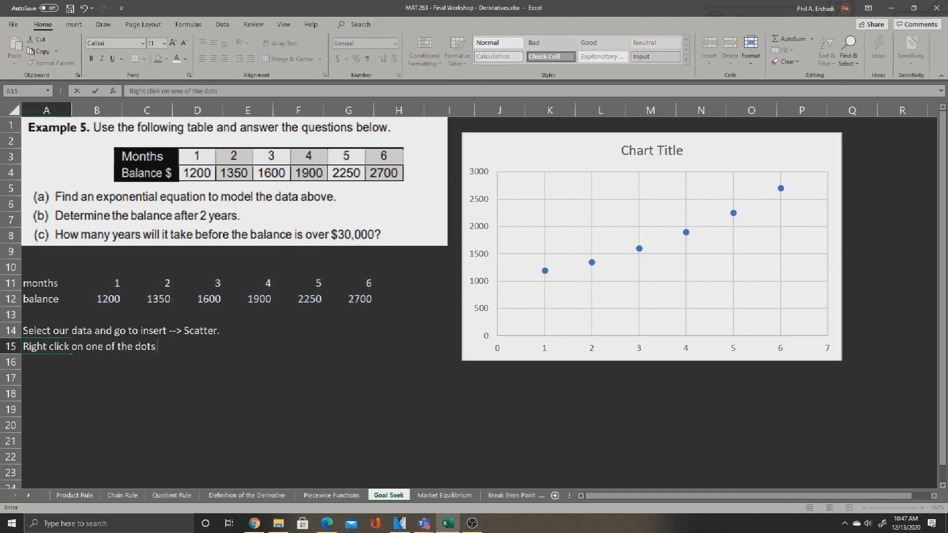
type("and \"insert t")
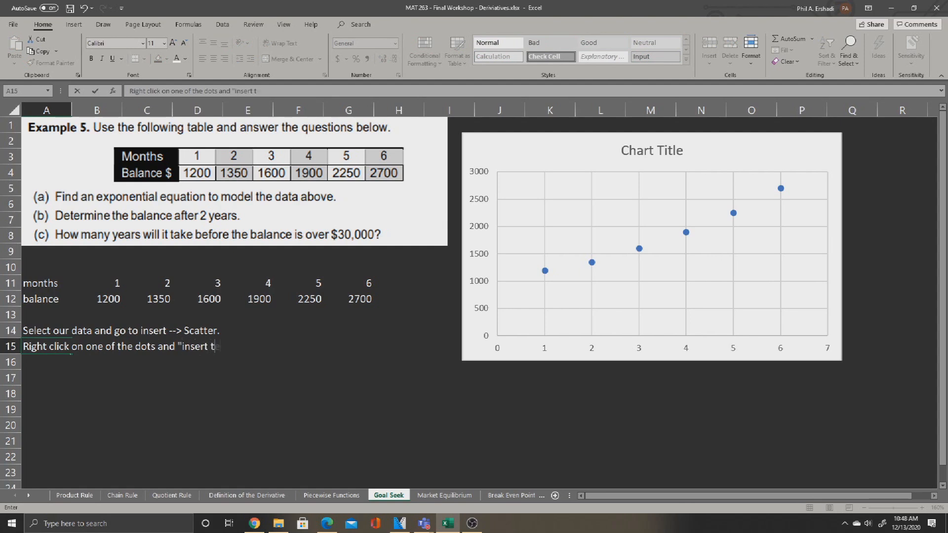
type("rendline\"")
key("Return")
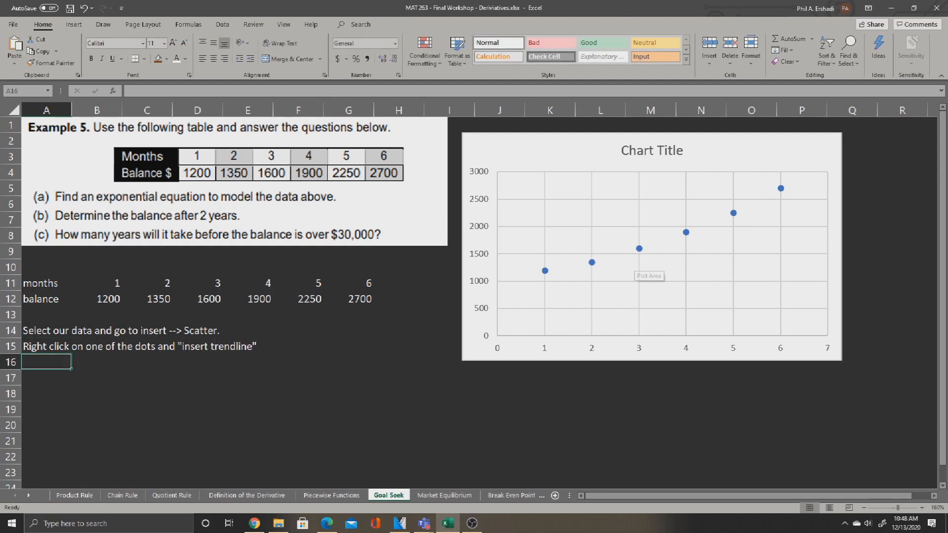
Add an exponential trendline showing its equation and R-squared value, and move that label above the plot, beside the chart title.
right_click(639, 248)
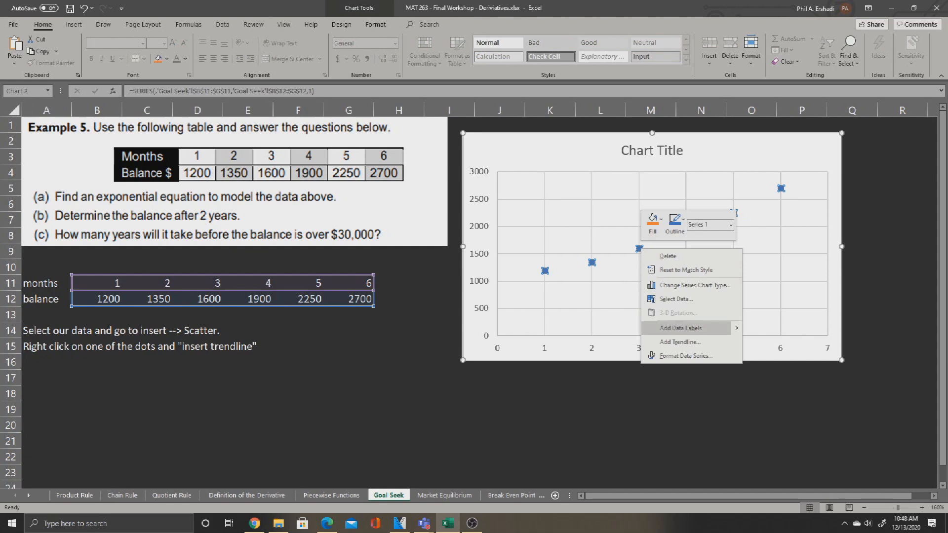
left_click(680, 342)
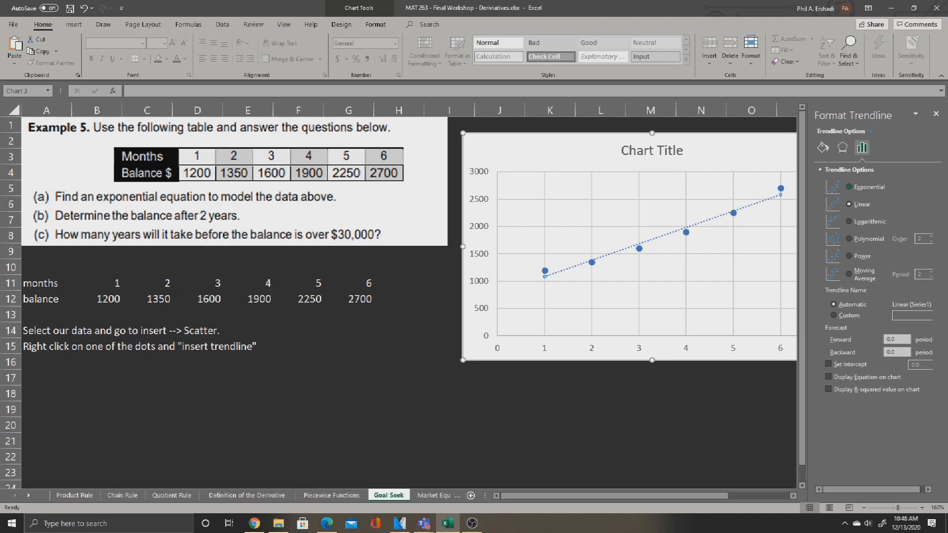
left_click(849, 187)
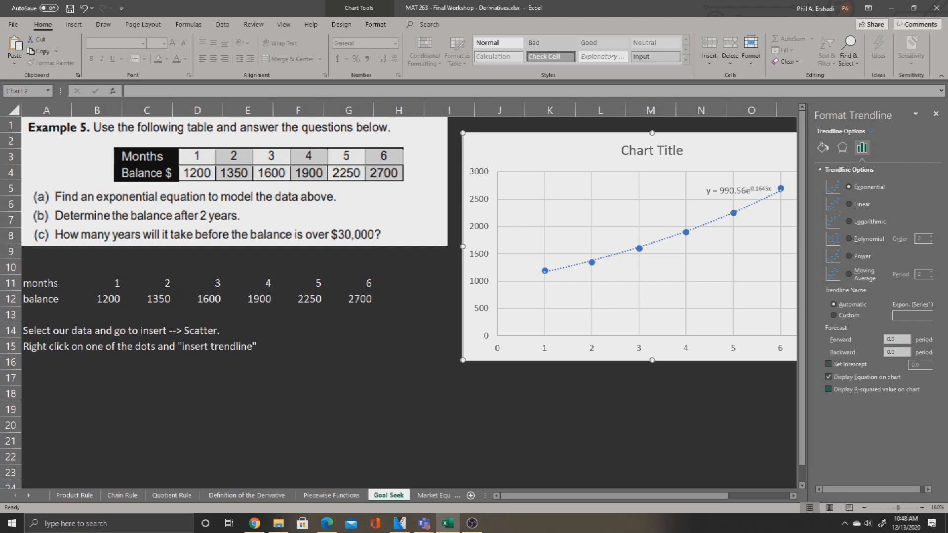
left_click(828, 389)
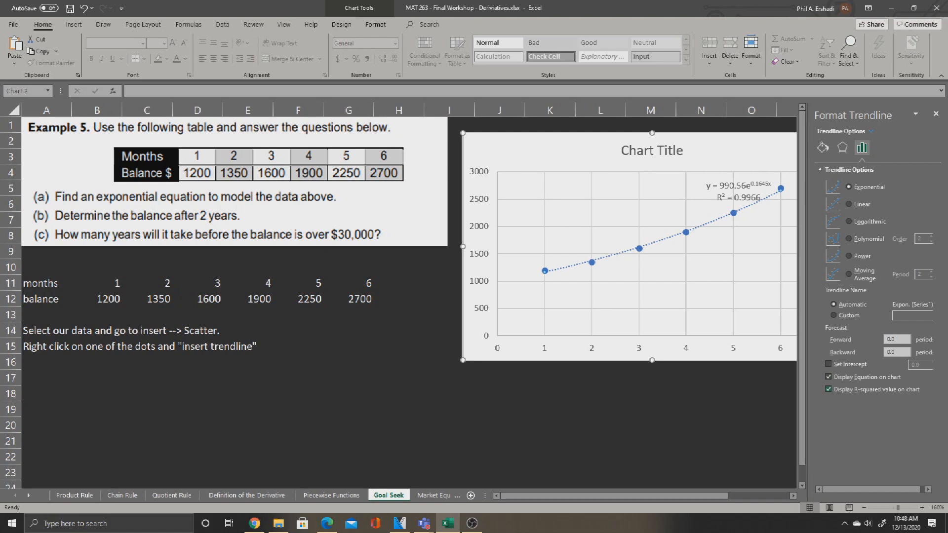
left_click_drag(739, 191, 531, 151)
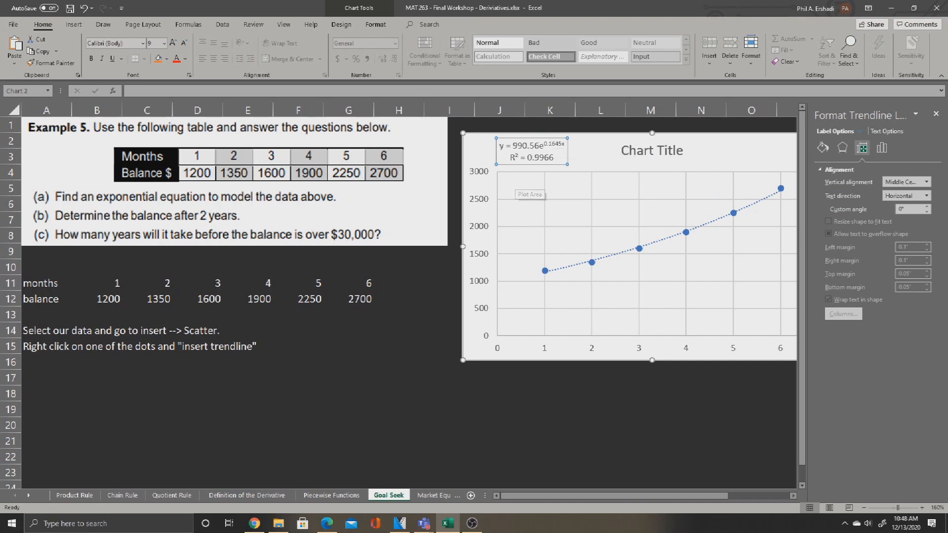
Write the note Add a third row below balance, called "prediction" in A16.
left_click(46, 363)
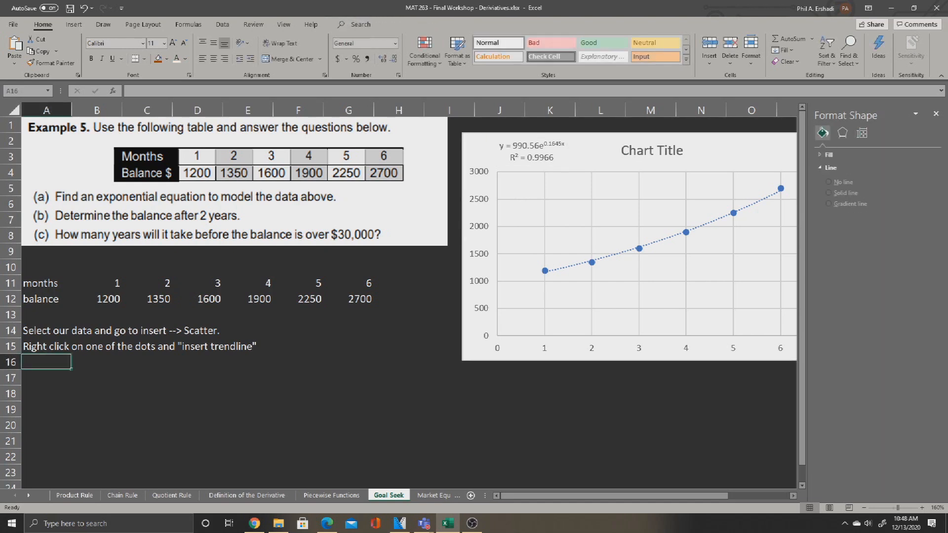
type("Add a third row bel")
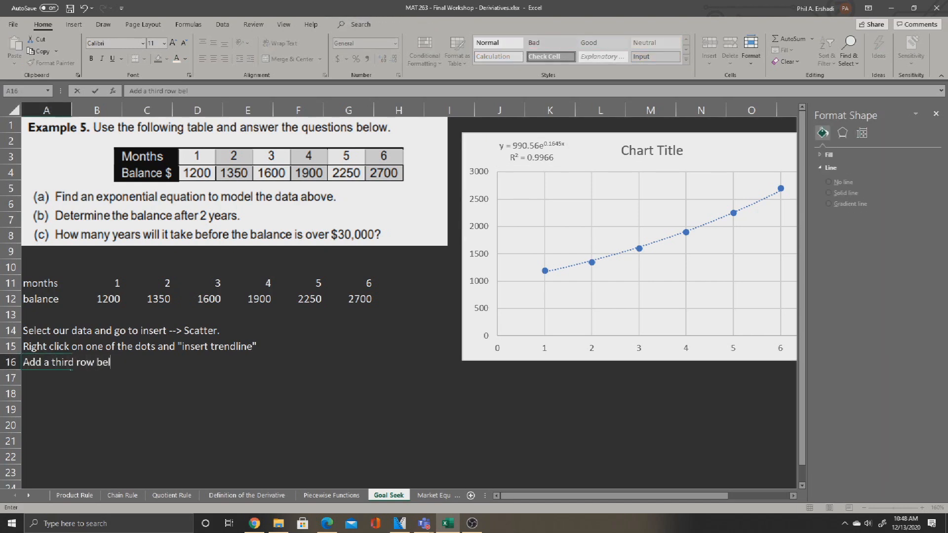
type("ow balance, call")
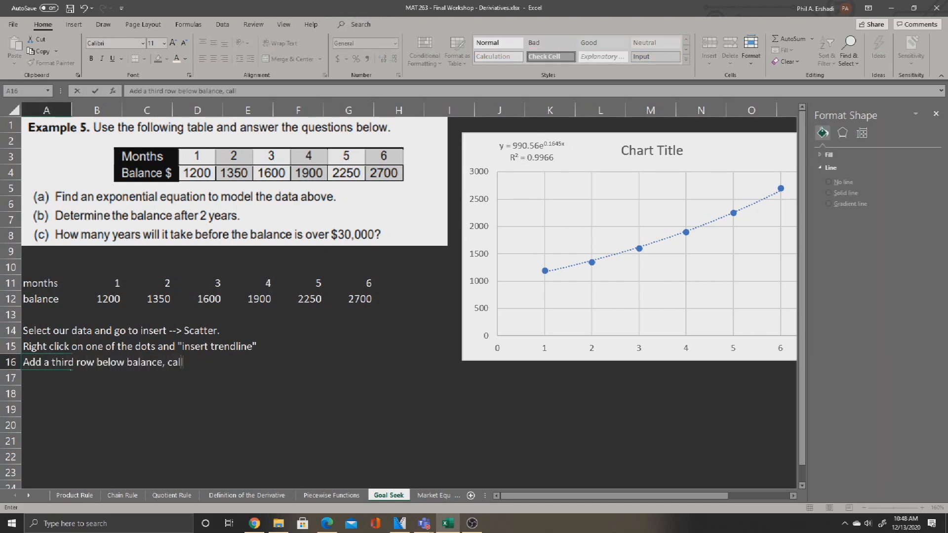
type("ed \"prediction\"")
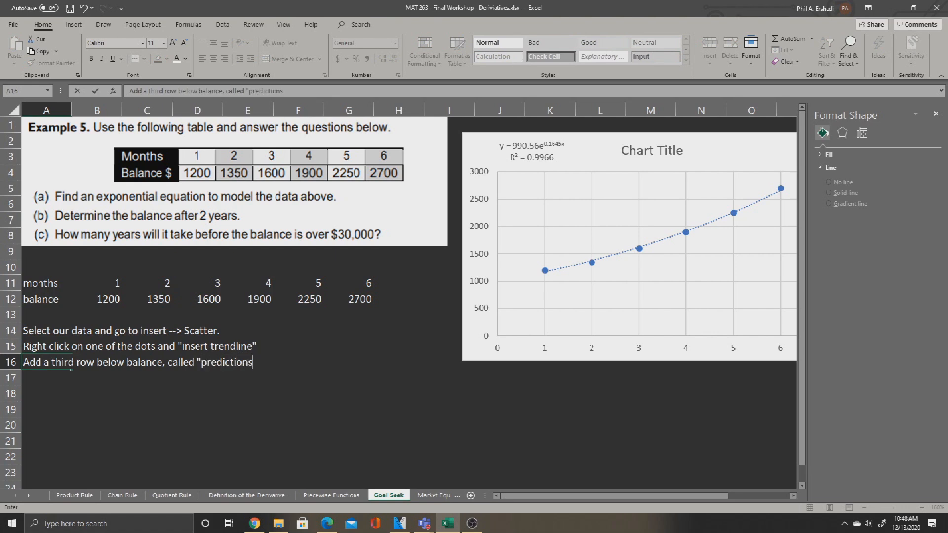
key("Return")
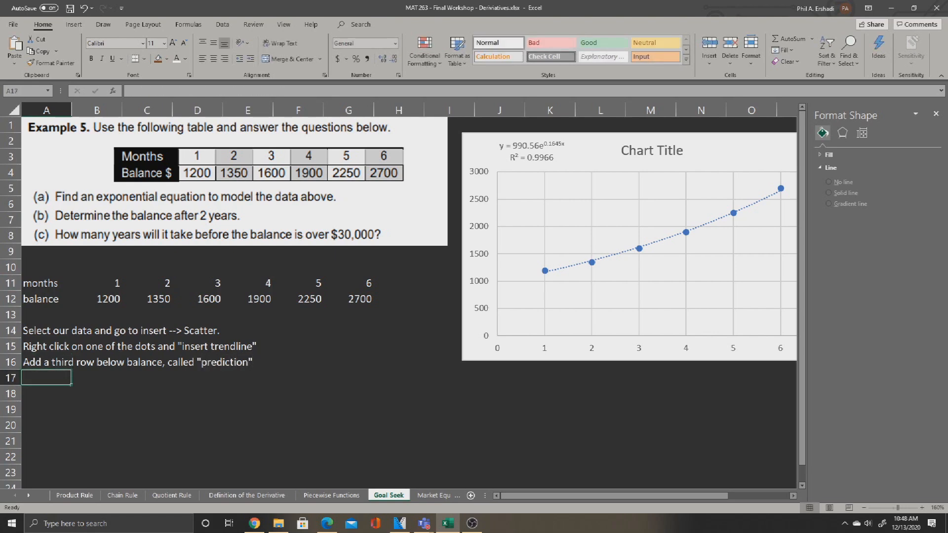
Insert a new row 13 below the balance row and label A13 "prediction".
left_click(10, 315)
right_click(15, 316)
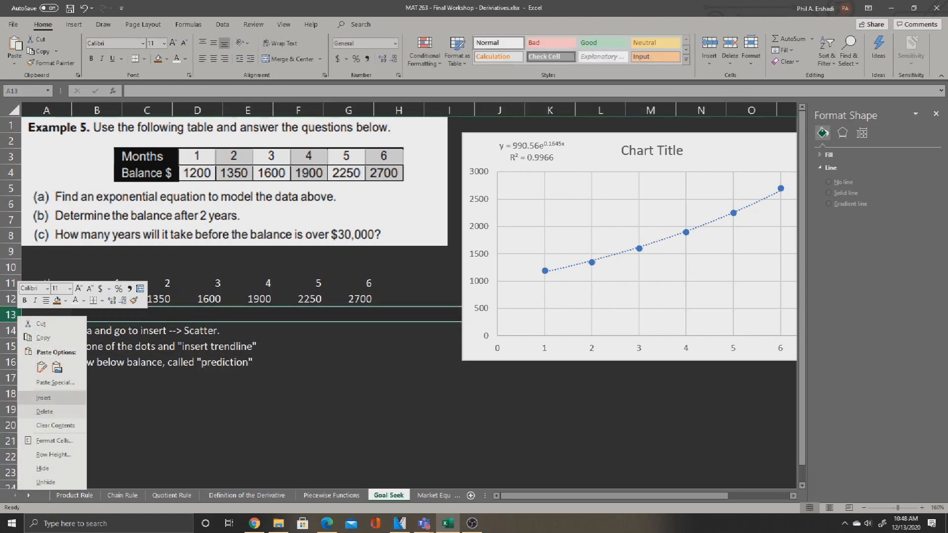
left_click(44, 397)
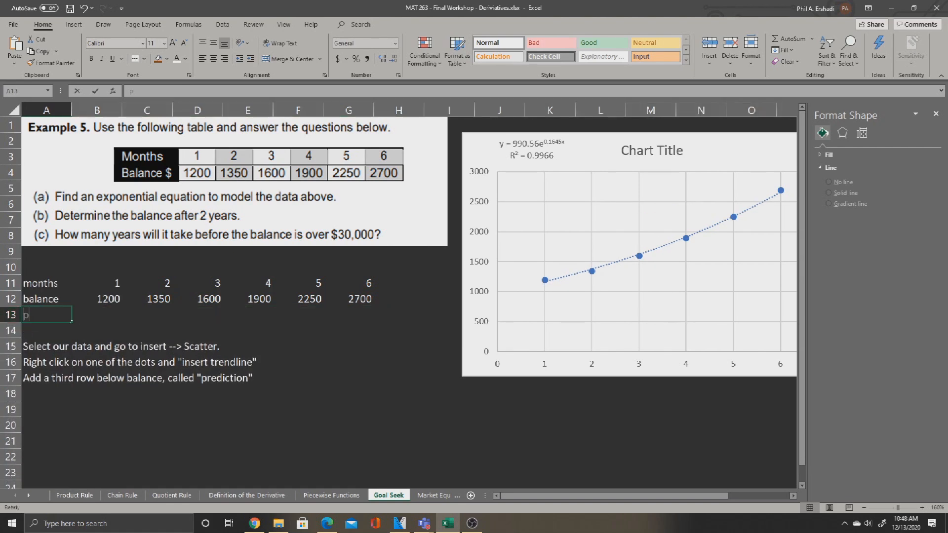
type("prediction")
key("Return")
Write "next to prediction, type your function from the trendline we created." in A18.
key("Down")
key("Down")
key("Down")
key("Down")
type("next to prediction, type yp")
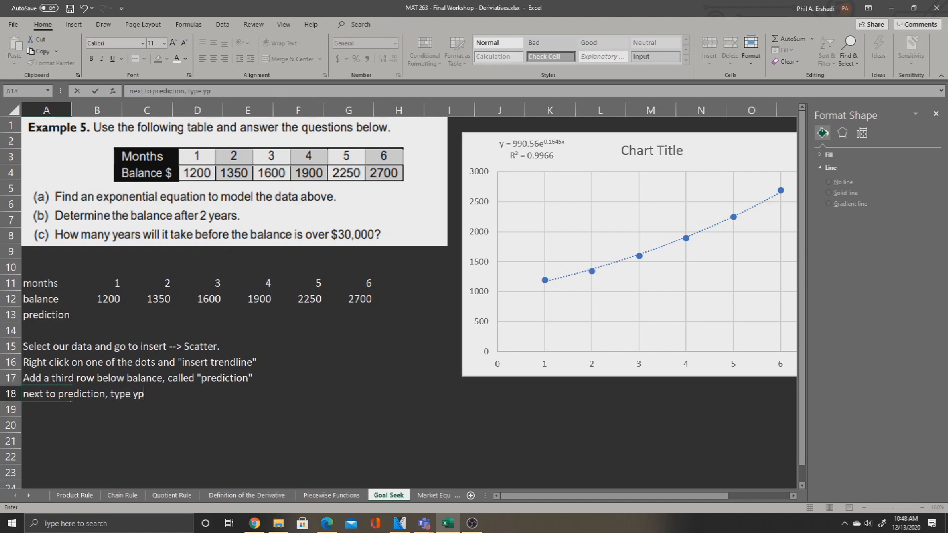
key("BackSpace")
type("our function f")
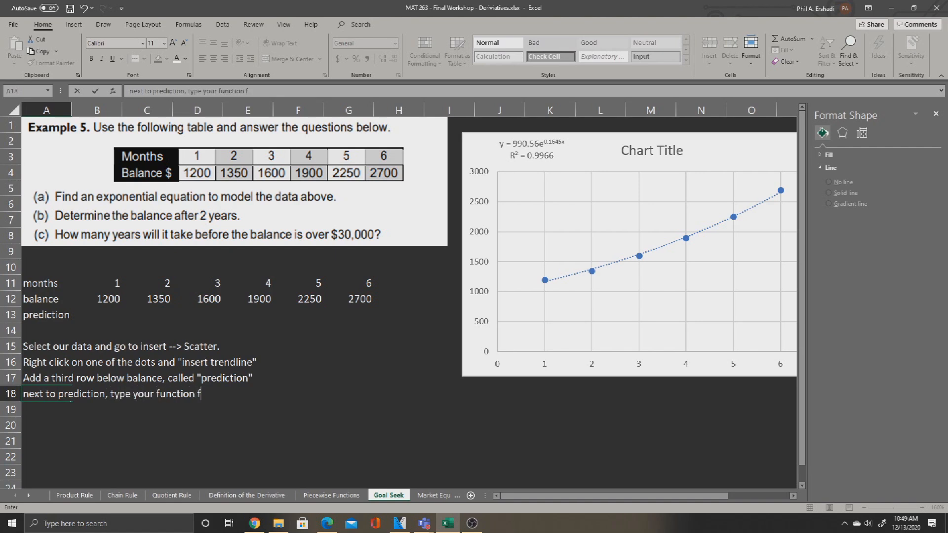
type("rom the trend")
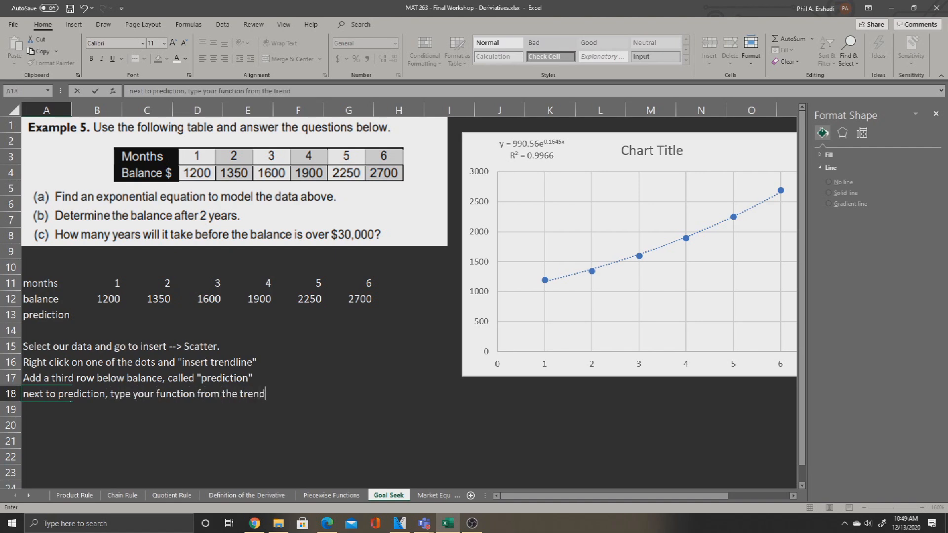
type("line we created.")
key("Return")
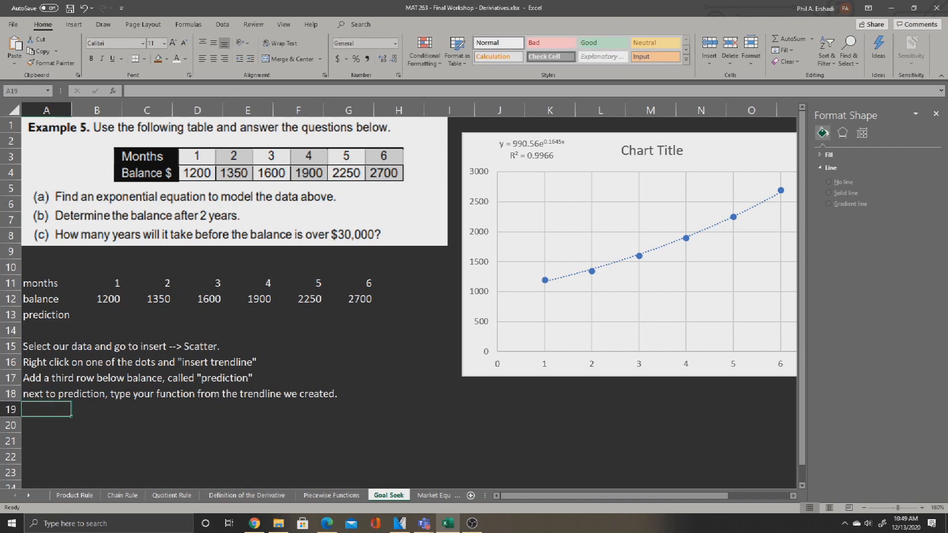
Enter the trendline function =990.56*exp(0.1645*B11) in B13 as the first month's prediction.
left_click(97, 314)
type("=")
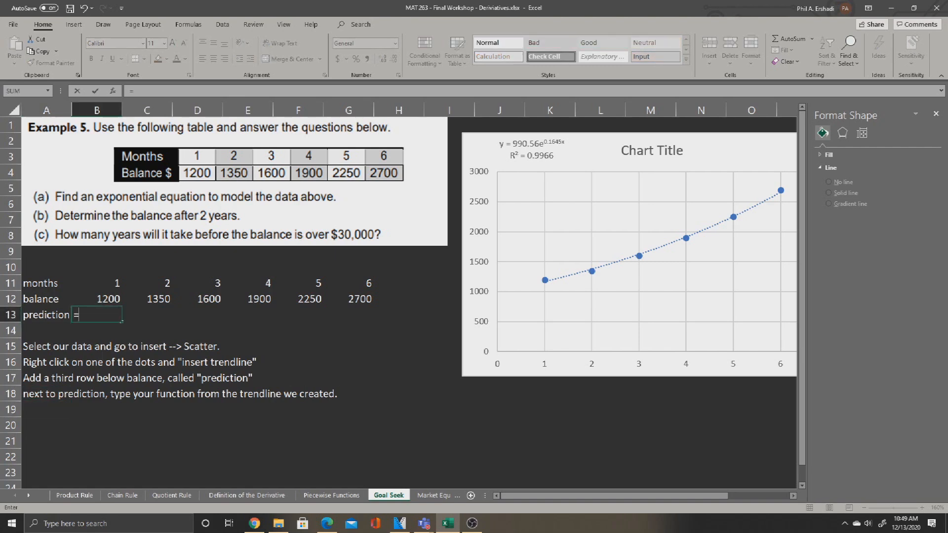
type("990.56*exp")
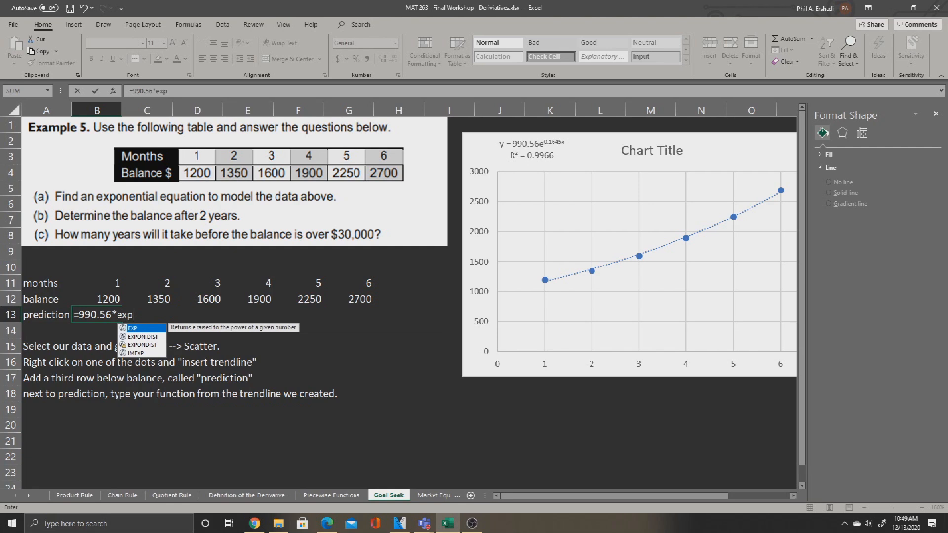
type("(")
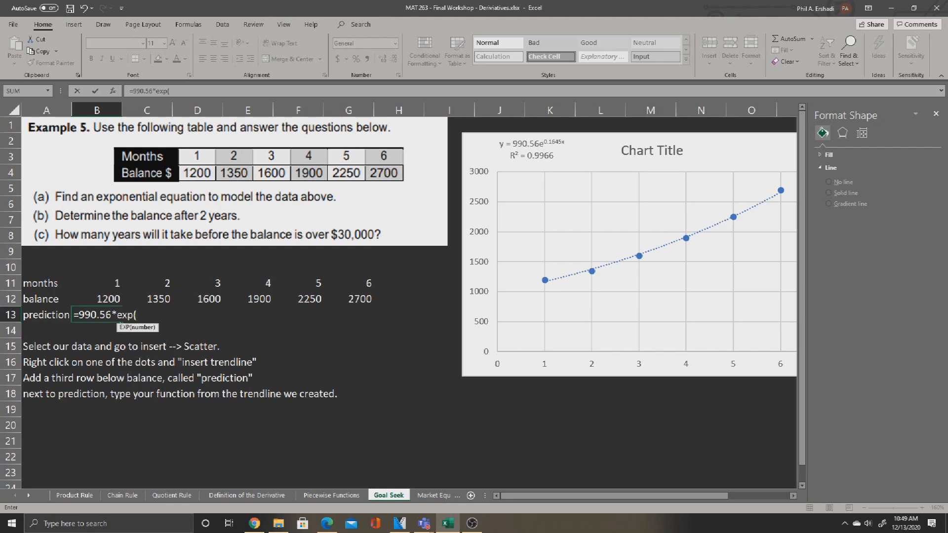
type("0.1645*")
left_click(75, 285)
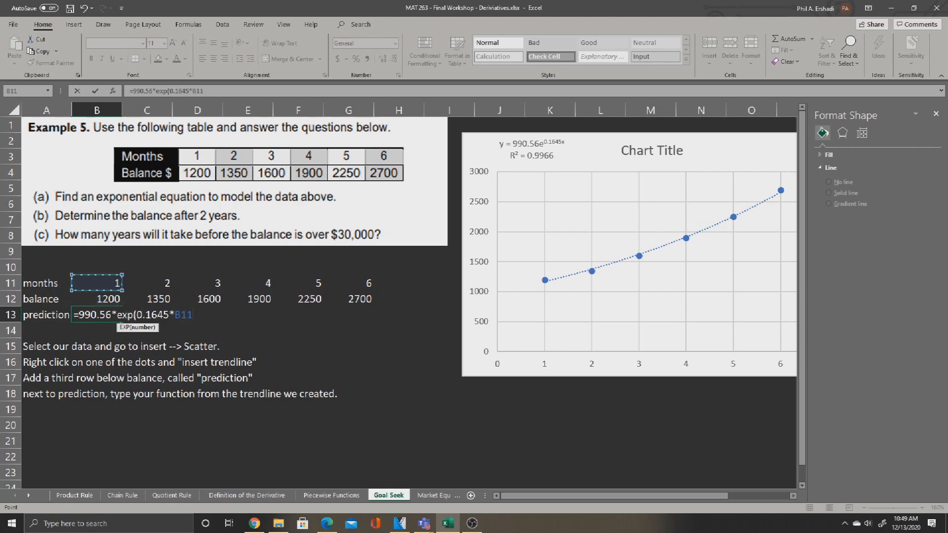
type(")")
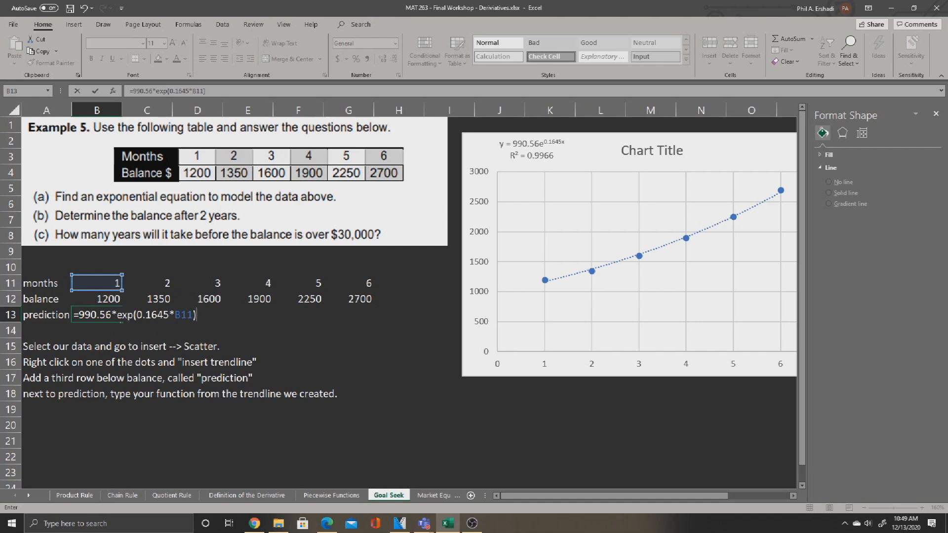
key("ctrl+Return")
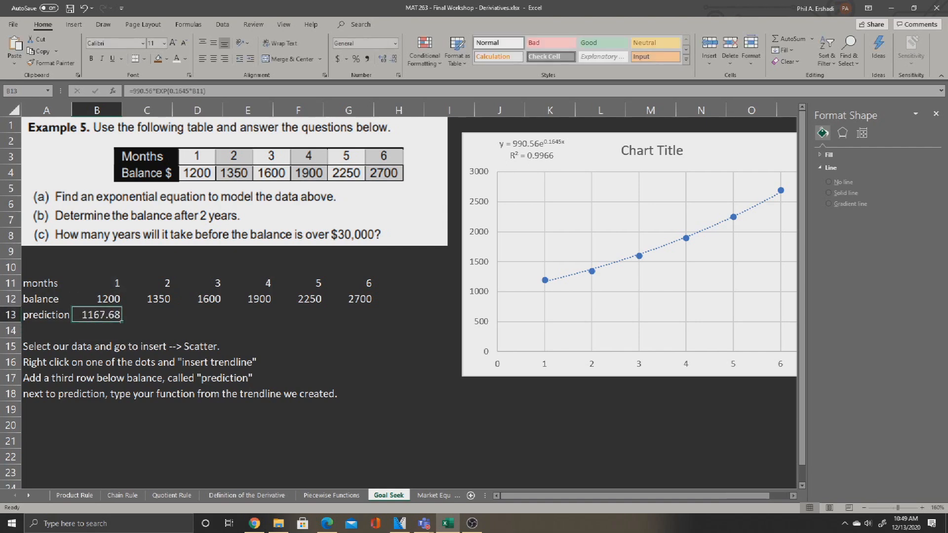
Write in A19 "Where you have an x in the trendline, click on the months instead. Make sure to remember your * sign inside the exponential.".
left_click(47, 409)
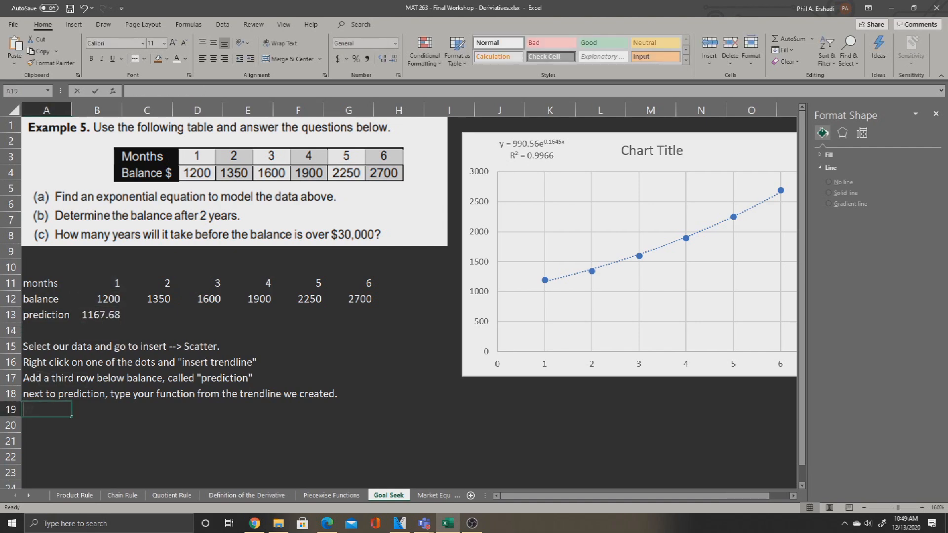
type("Where you have an x in the trendline, clicko")
key("BackSpace")
type("on the months instead.  Mka")
key("BackSpace")
key("BackSpace")
type("ake sure to remember your * sign inside the exponential.")
key("Return")
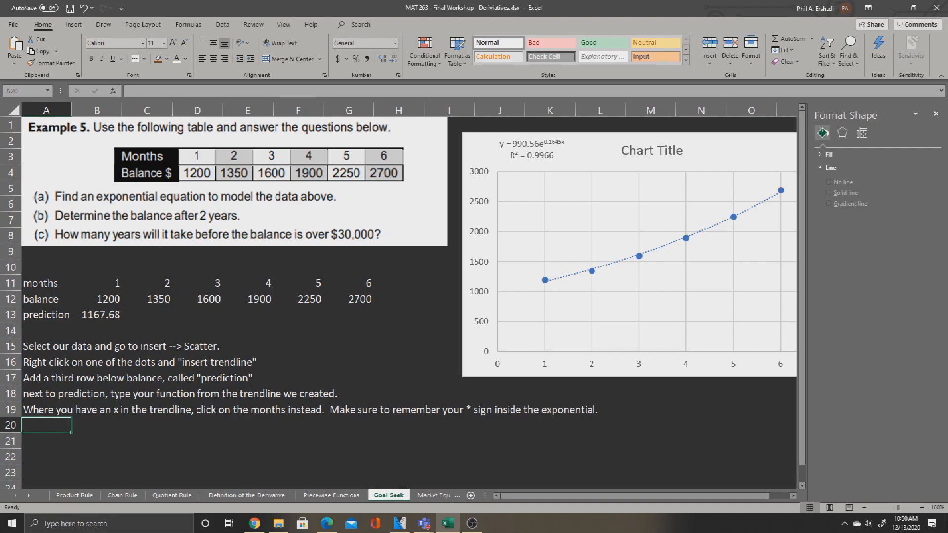
Fill the prediction formula from B13 across through G13.
left_click(97, 315)
left_click_drag(122, 321, 373, 321)
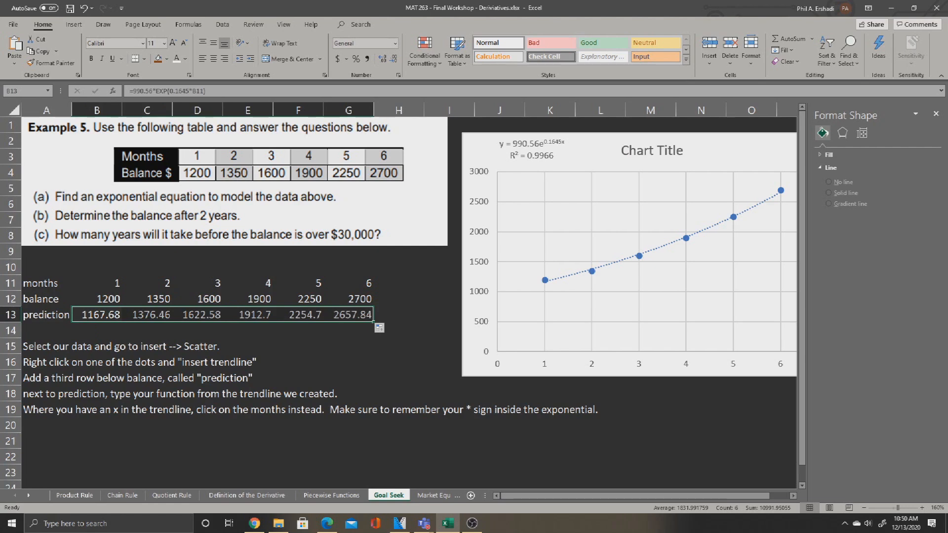
Write in A21 "To make a prediction for two years, remember that two years is 24 months. Place that in the months row.".
left_click(46, 441)
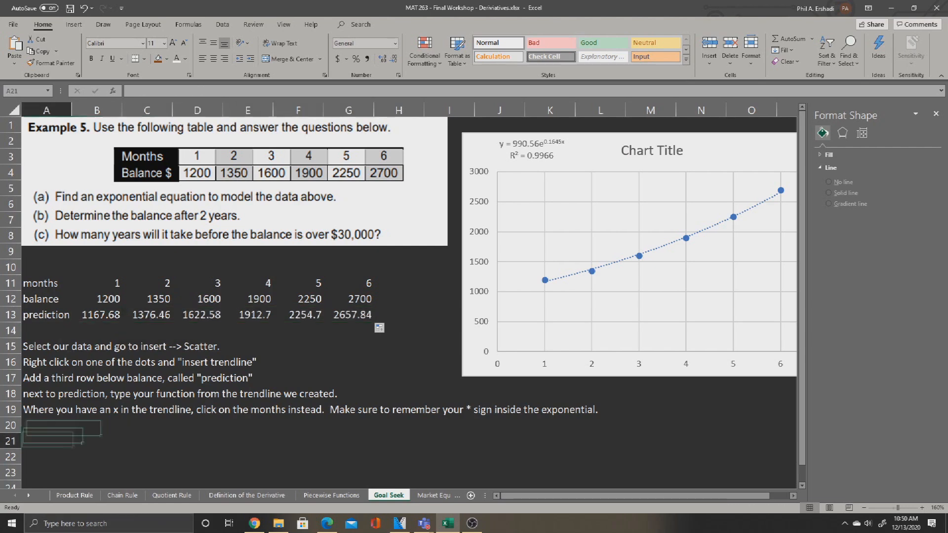
type("To ")
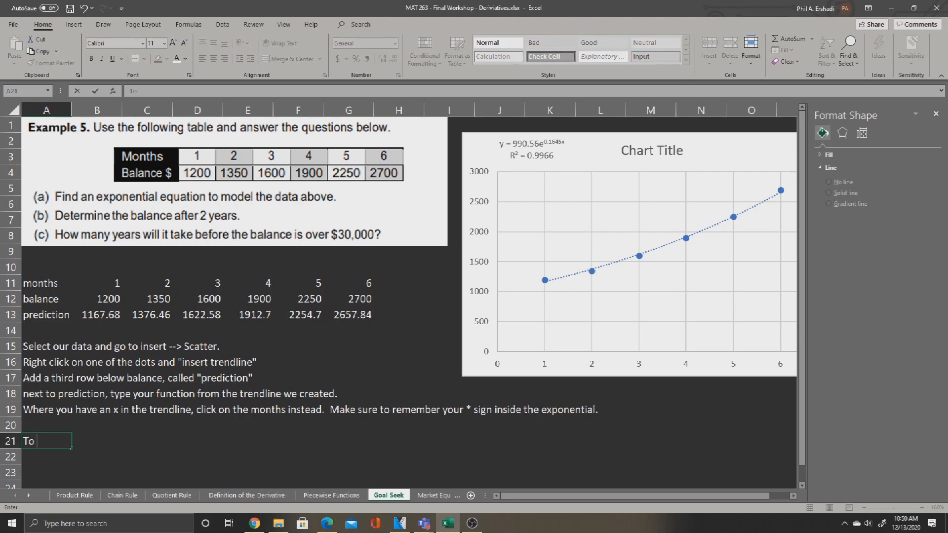
type("make a prediction for ")
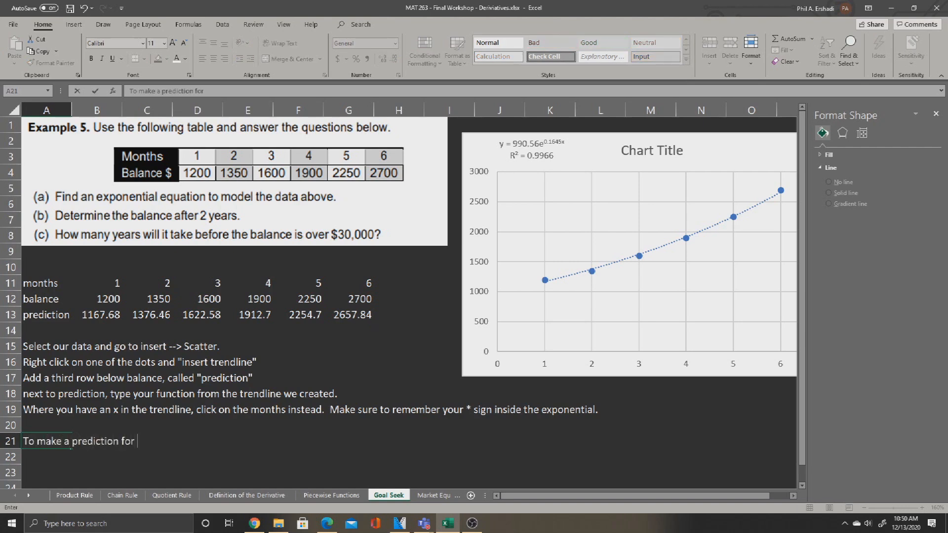
type("two years, remember that ")
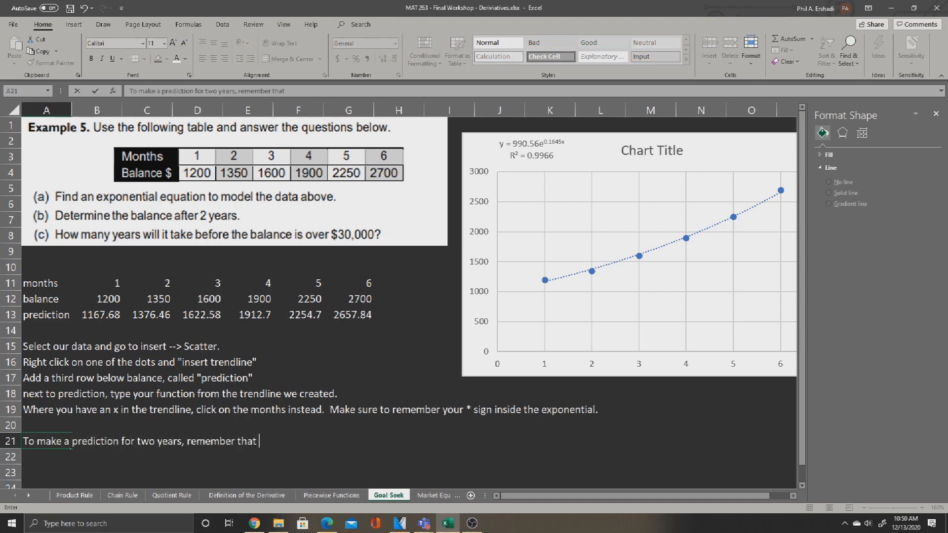
type("two years is 24 motn")
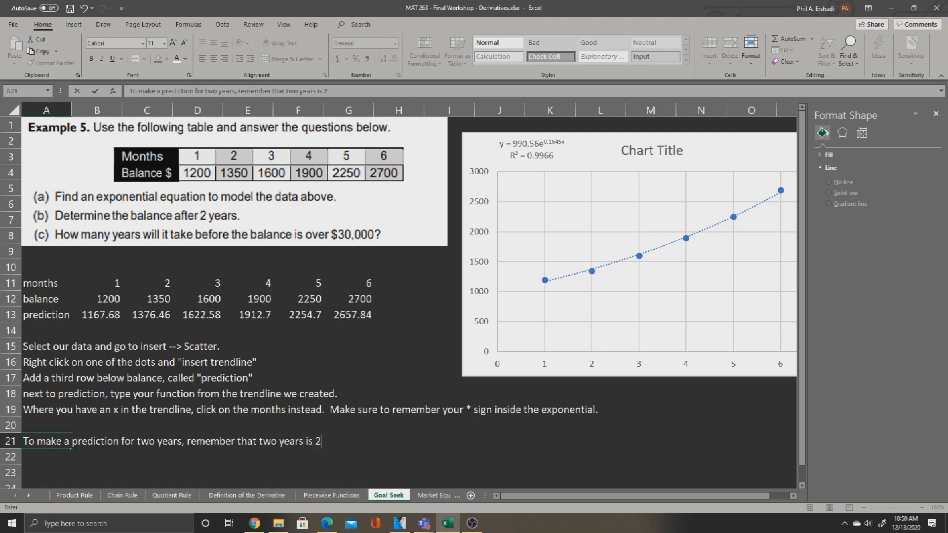
key("BackSpace")
key("BackSpace")
type("nths.  Place that in the ")
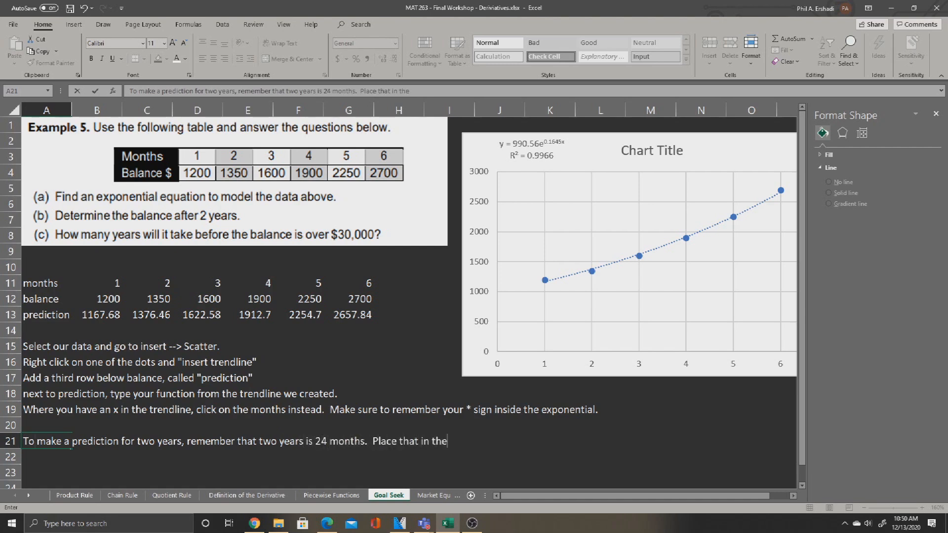
type("months row.")
key("Return")
Add 24 to the months row in H11 and extend the prediction formula from G13 into H13.
left_click(399, 282)
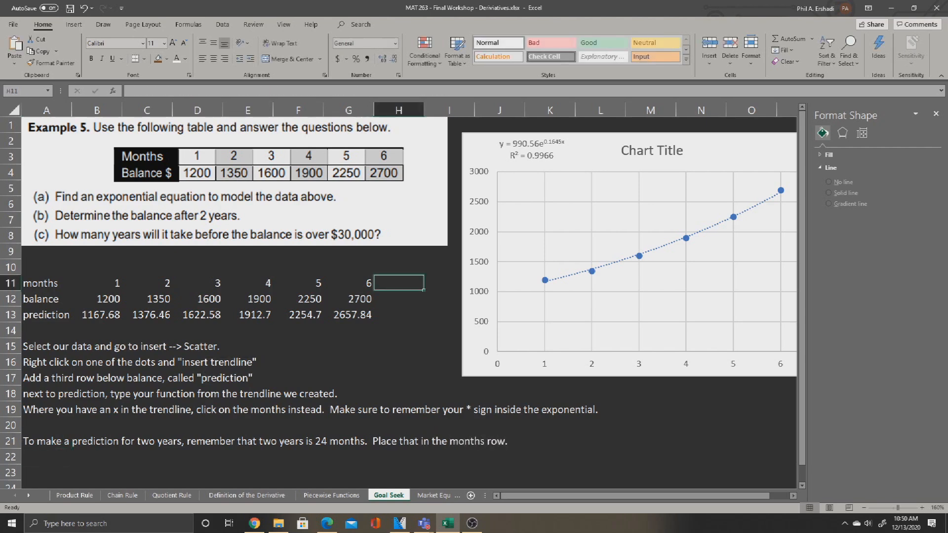
type("24")
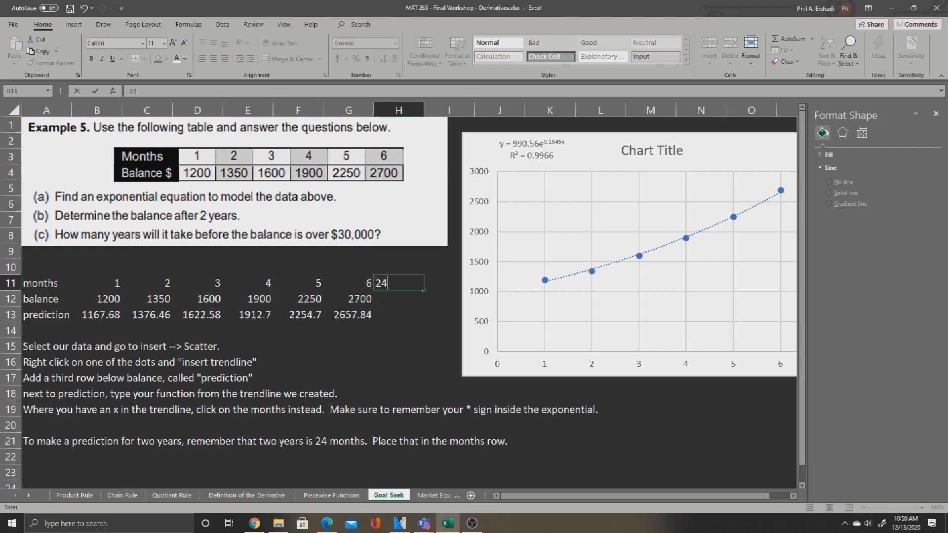
key("Return")
left_click(348, 315)
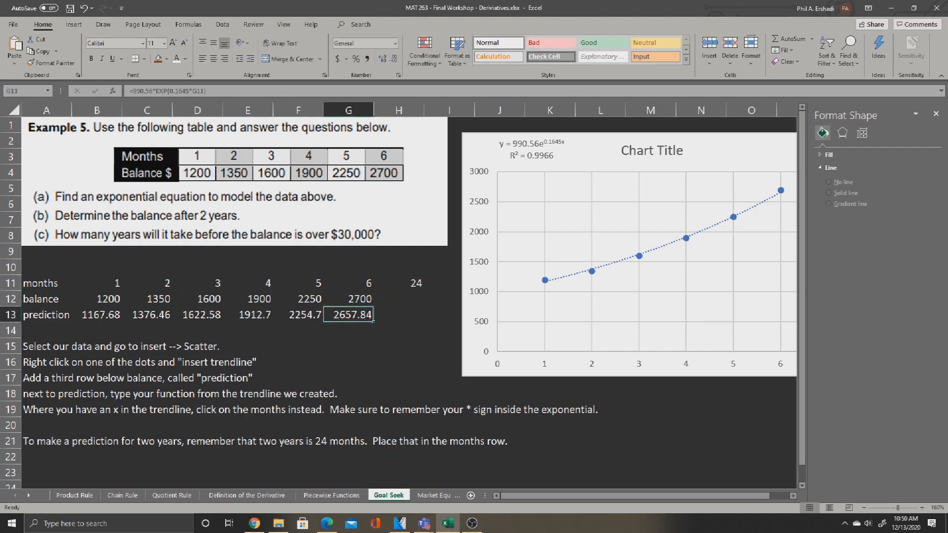
left_click_drag(374, 321, 422, 319)
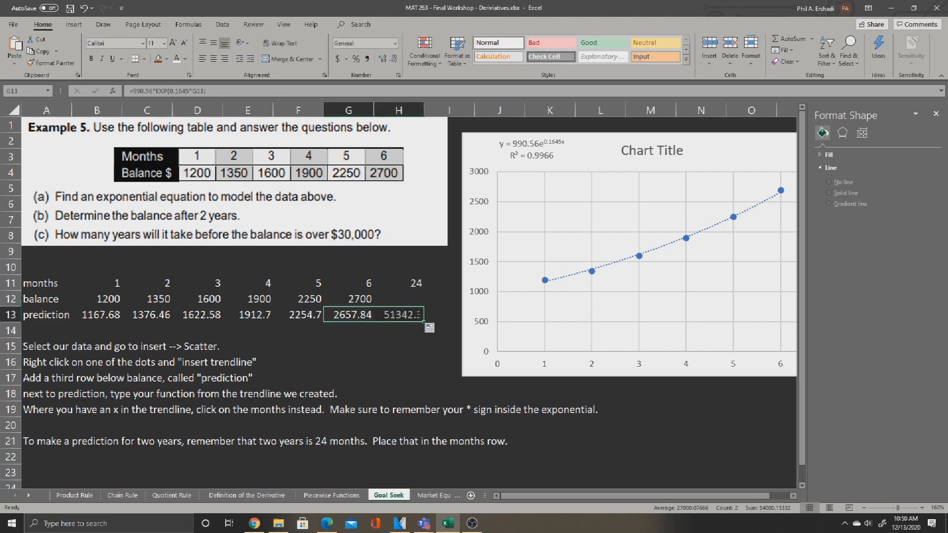
Highlight the two-year prediction in H13 with the orange-brown fill colour.
left_click(399, 315)
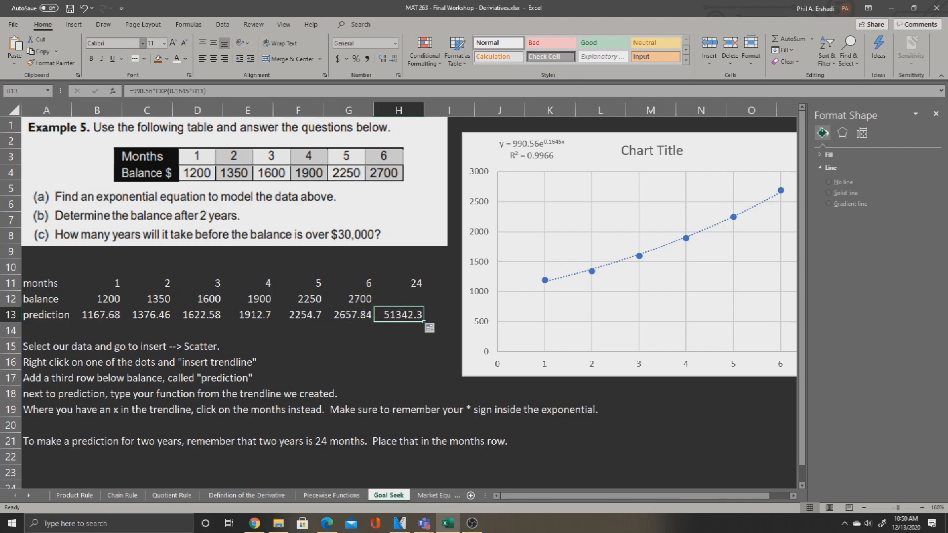
left_click(157, 59)
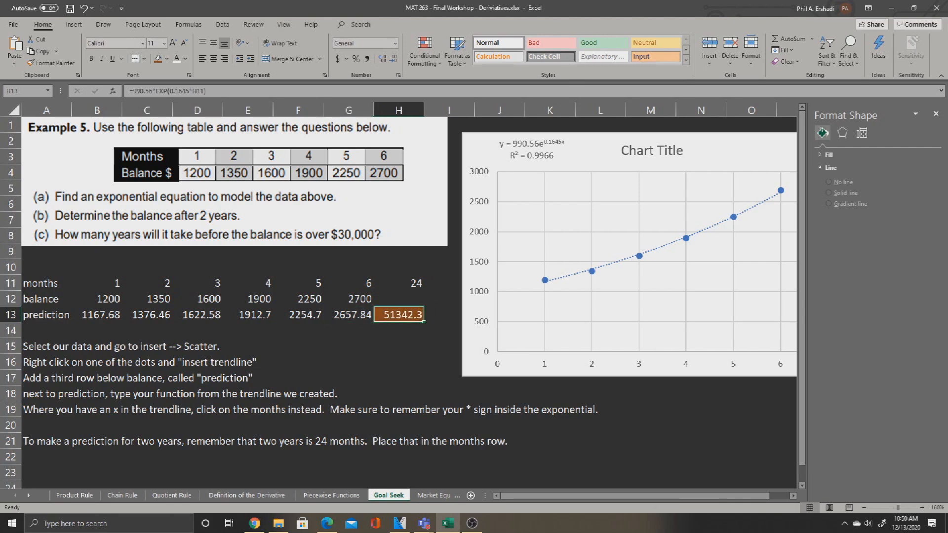
left_click(399, 331)
left_click(399, 315)
Write the answer "Our amount of money after two years is 51,342.30 ." in A22.
left_click(46, 457)
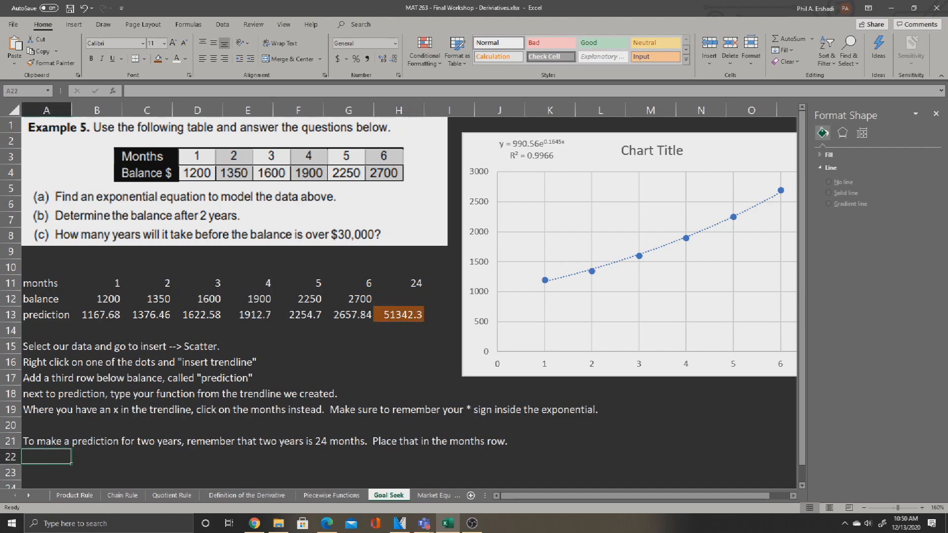
type("Our amou")
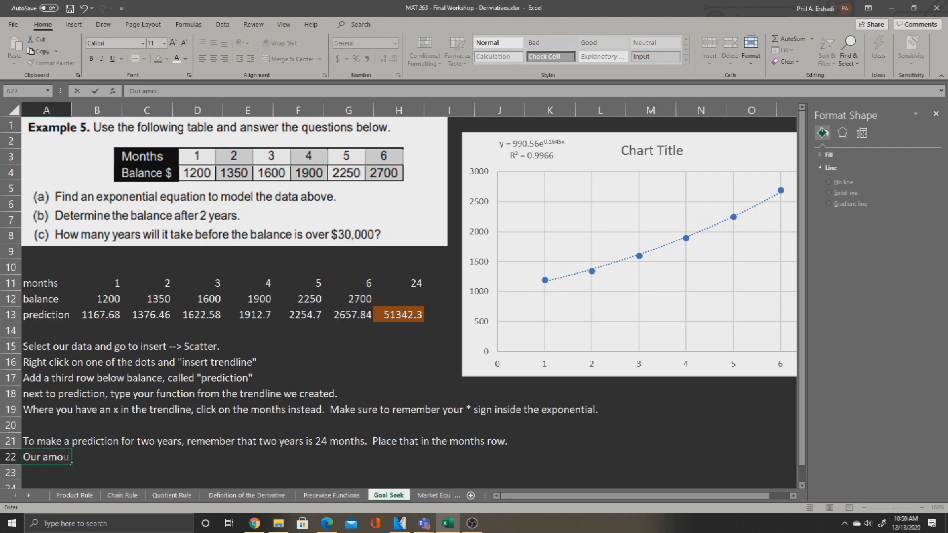
type("nt of money after two years is 51,342.30 .")
key("Return")
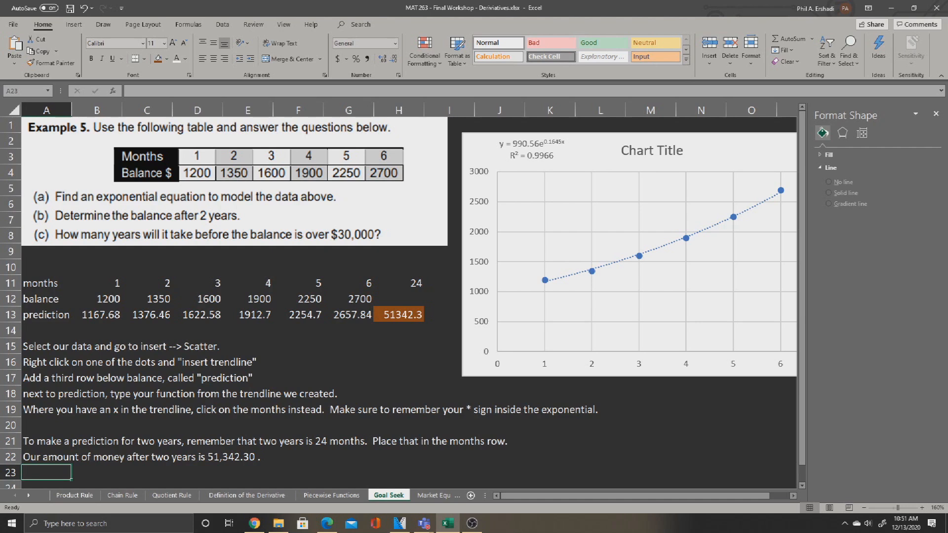
Begin the note in A24 with "To find how many years it takes to reach a certain balance, we use".
key("Return")
type("To ")
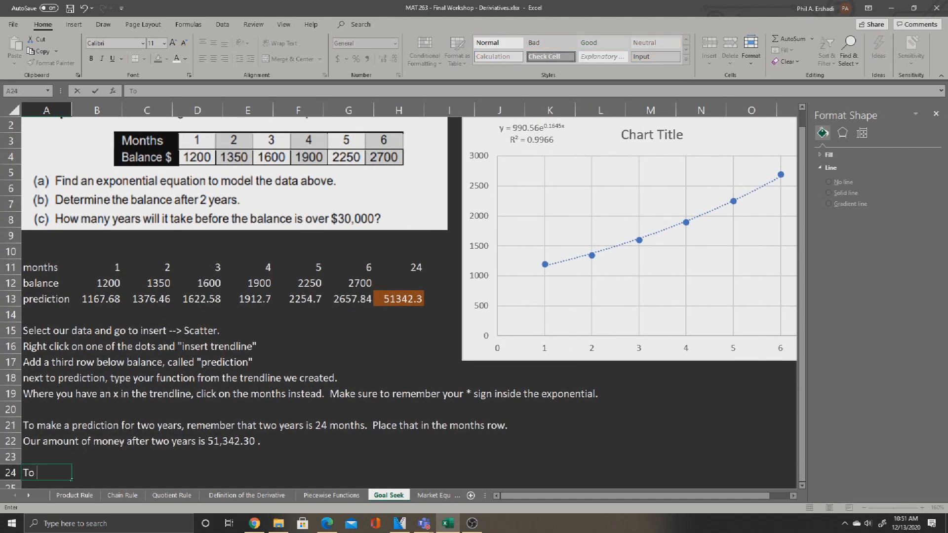
type("find how many years")
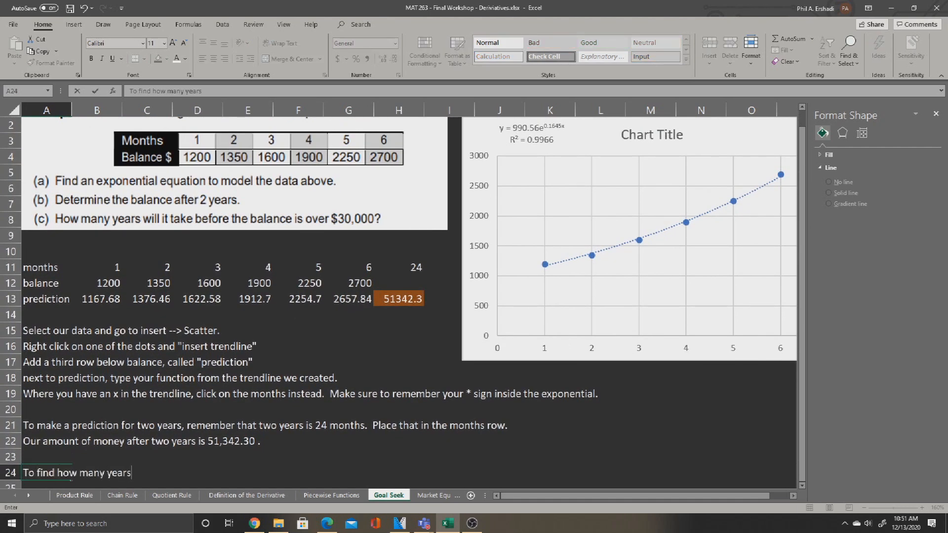
type(" it takes to reach ")
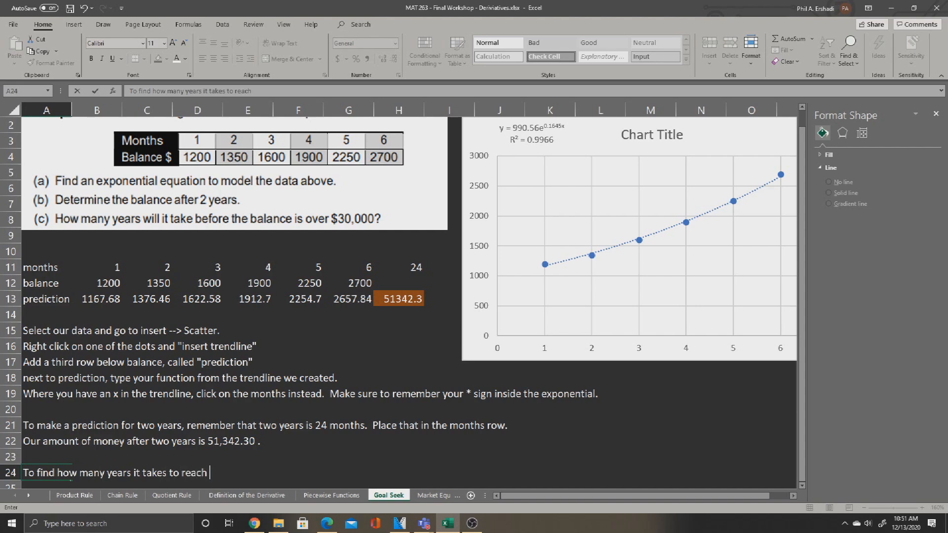
type("a certain balance, we ")
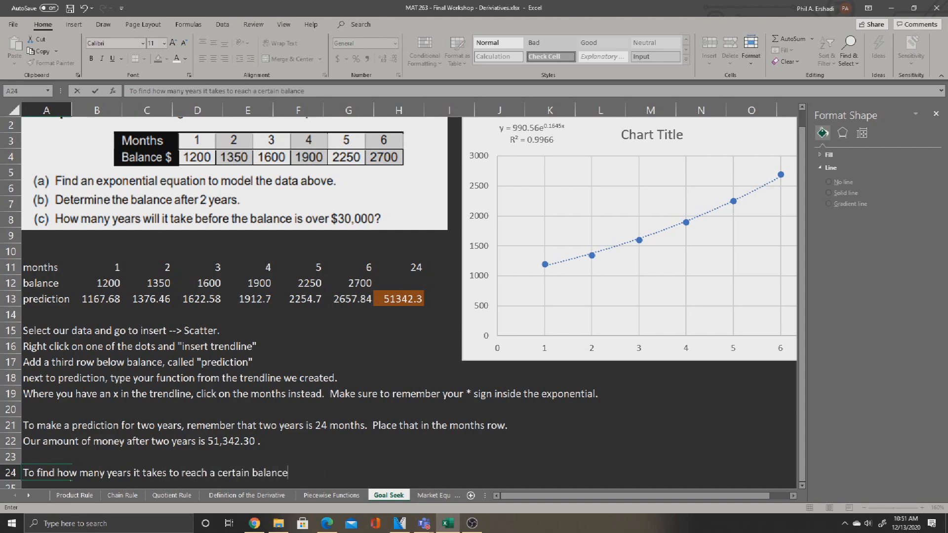
type("use")
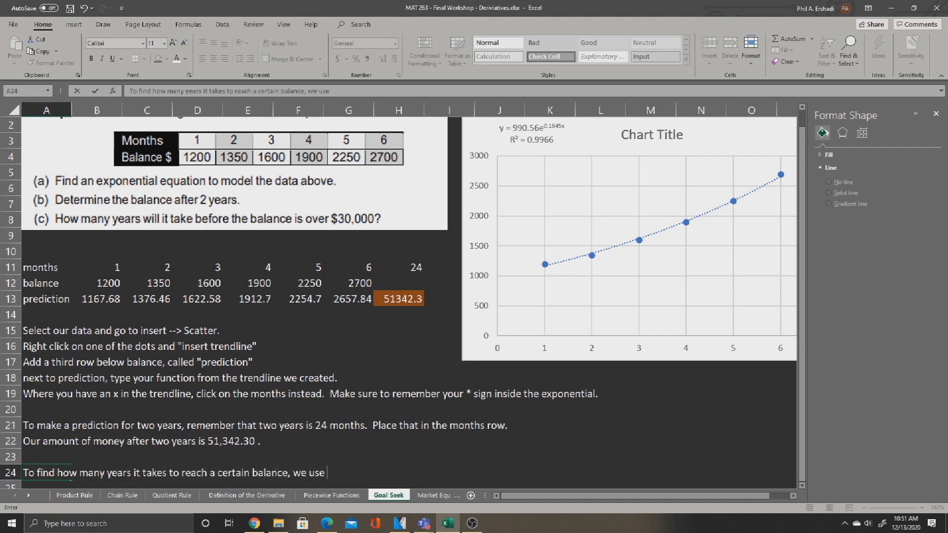
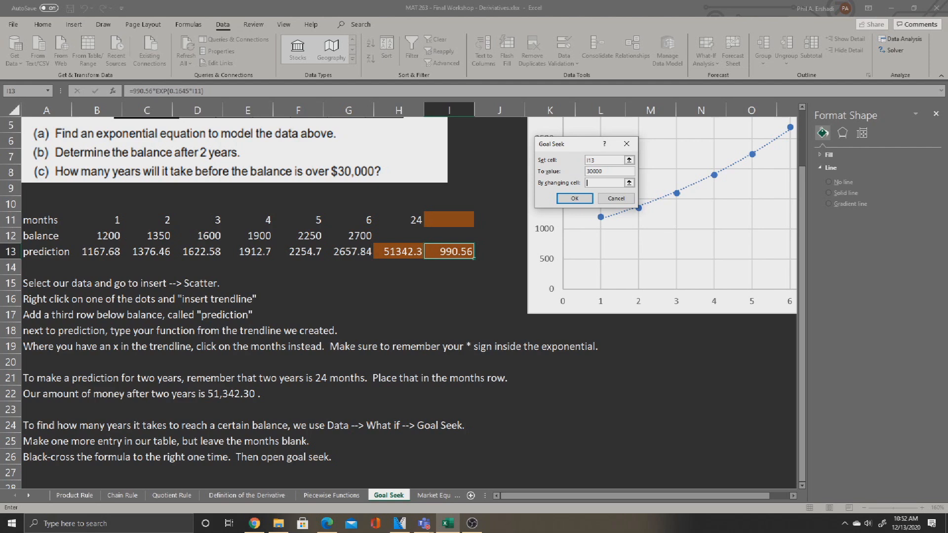
Run Goal Seek on I13 for 30000 with I11 as the changing cell, and accept the solution.
left_click(449, 220)
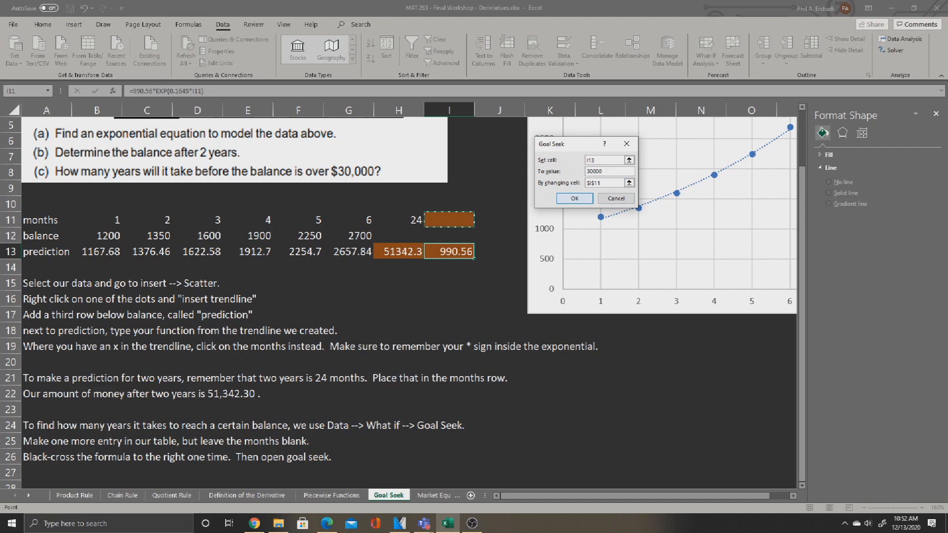
key("Return")
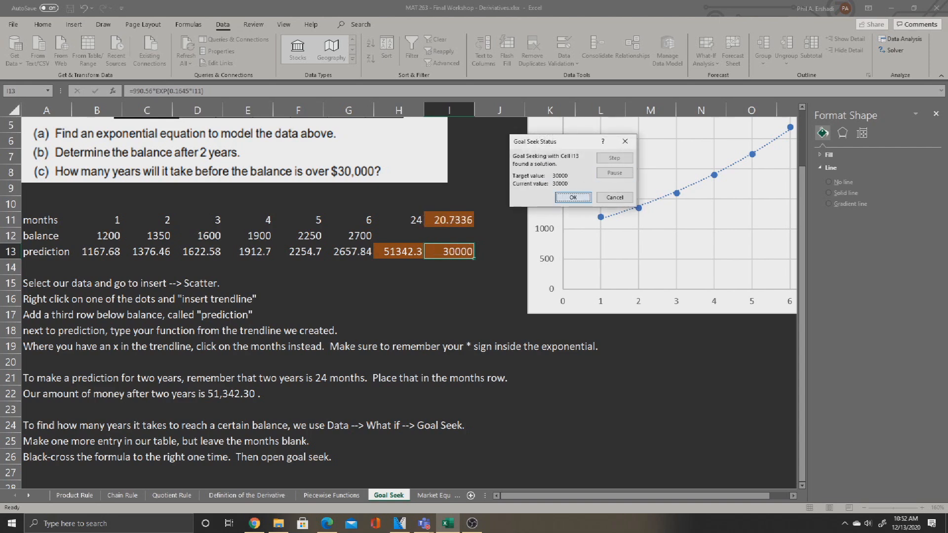
key("Return")
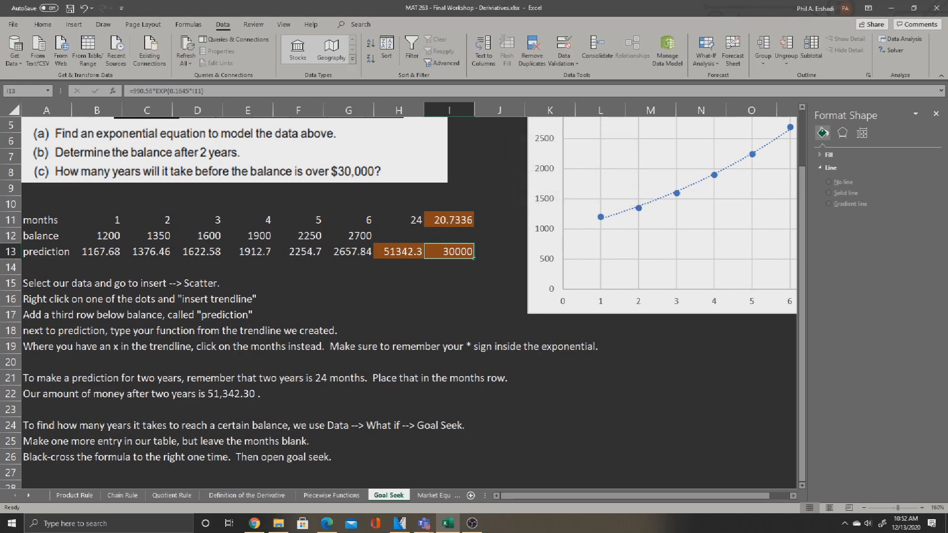
Write the note "In the second box, put 30000 dollars." in A27.
scroll(403, 302, "down", 1)
left_click(47, 425)
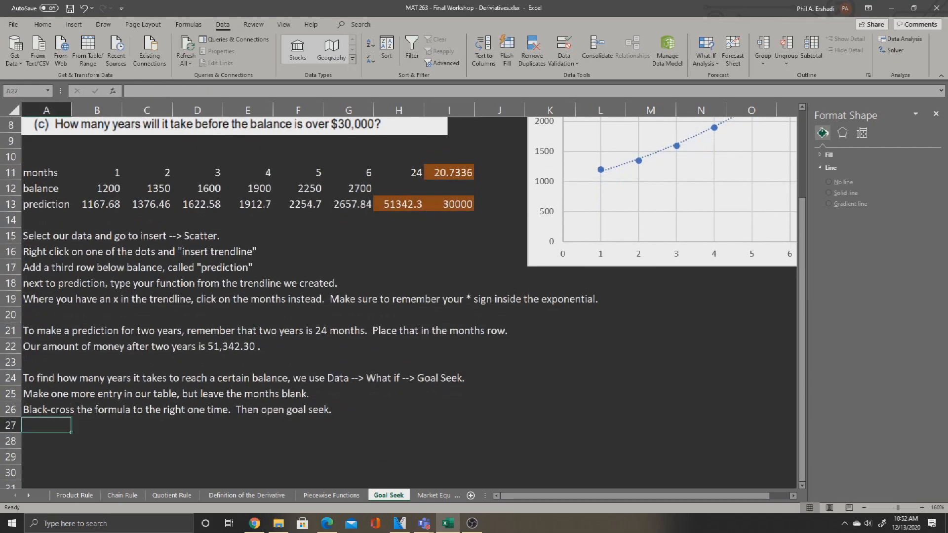
type("In the ")
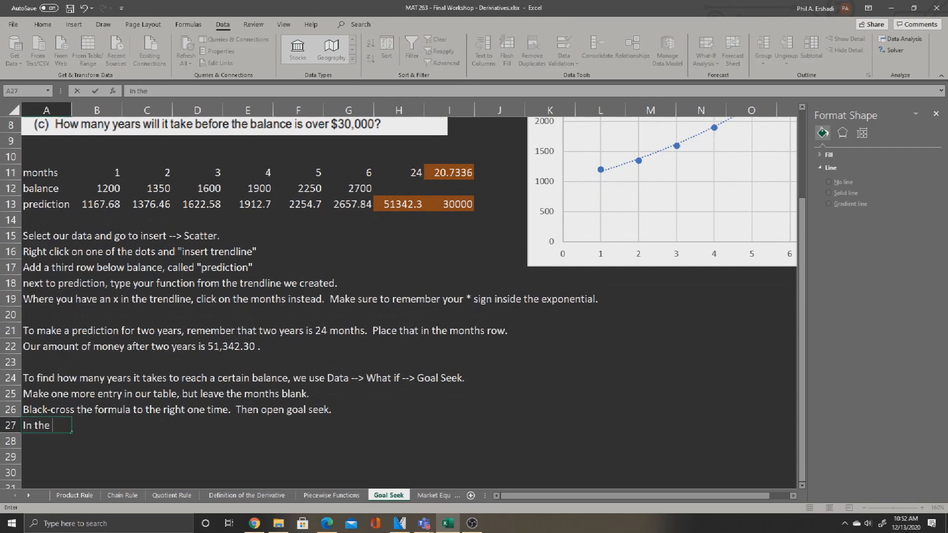
type("second box, put 30")
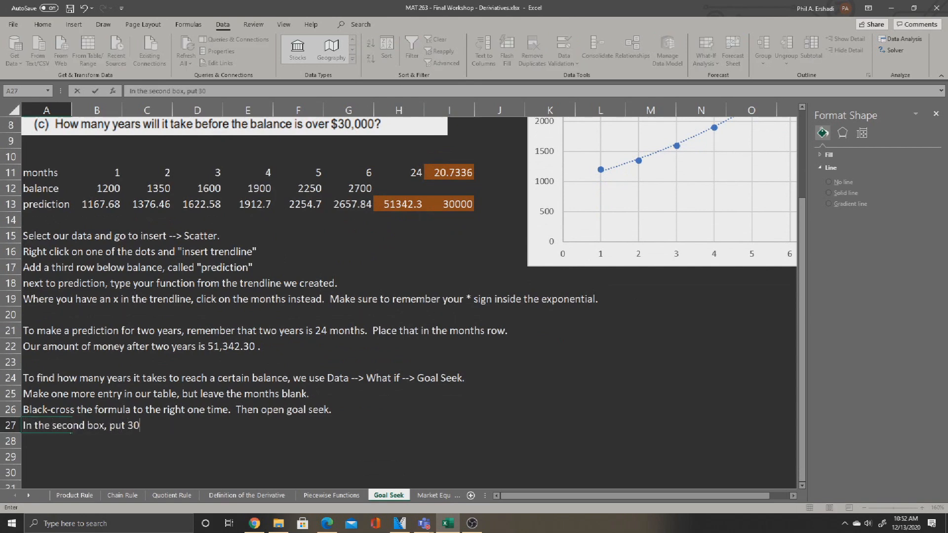
type("000 dollars.")
key("Return")
Write "In the third box, put the location of the empty above, in the months row, that cell was I11." in A28.
type("In the third box,")
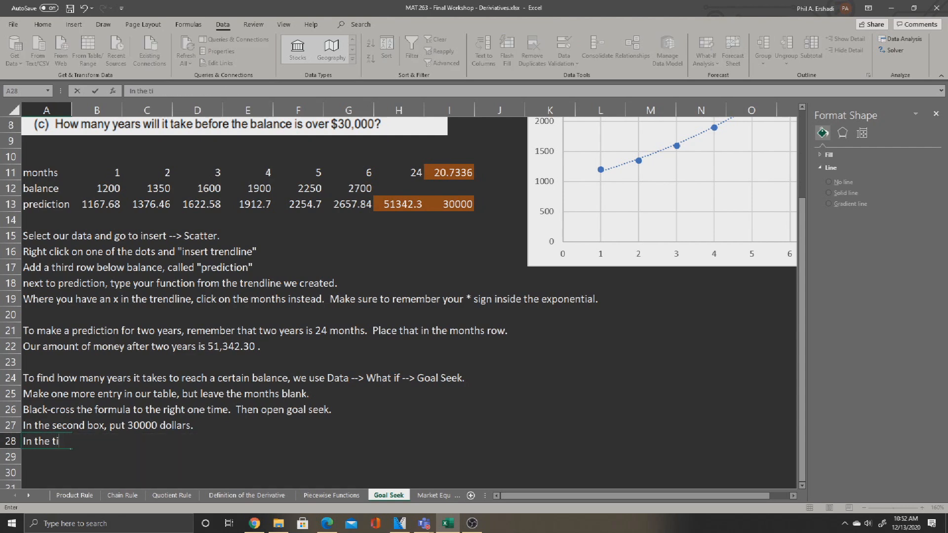
type(" put the")
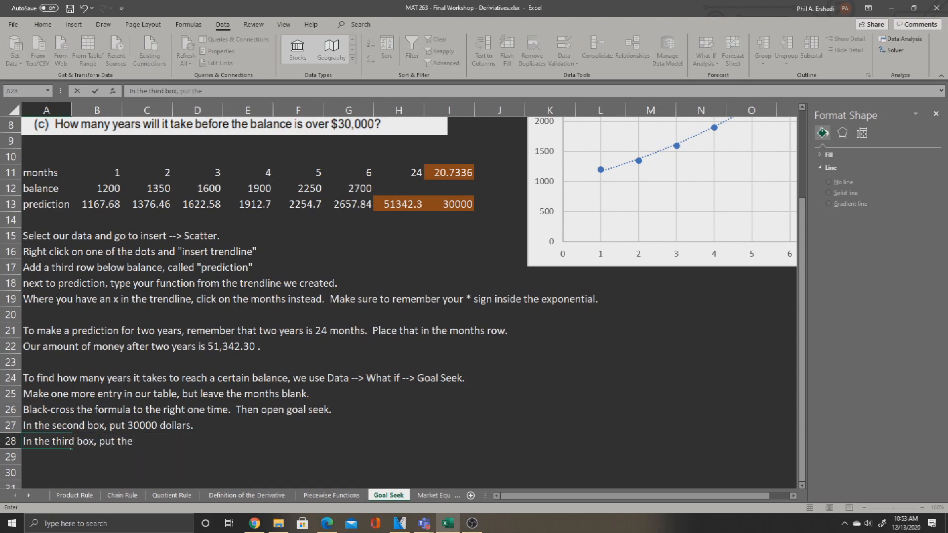
type(" location of the empty above, in the months row,")
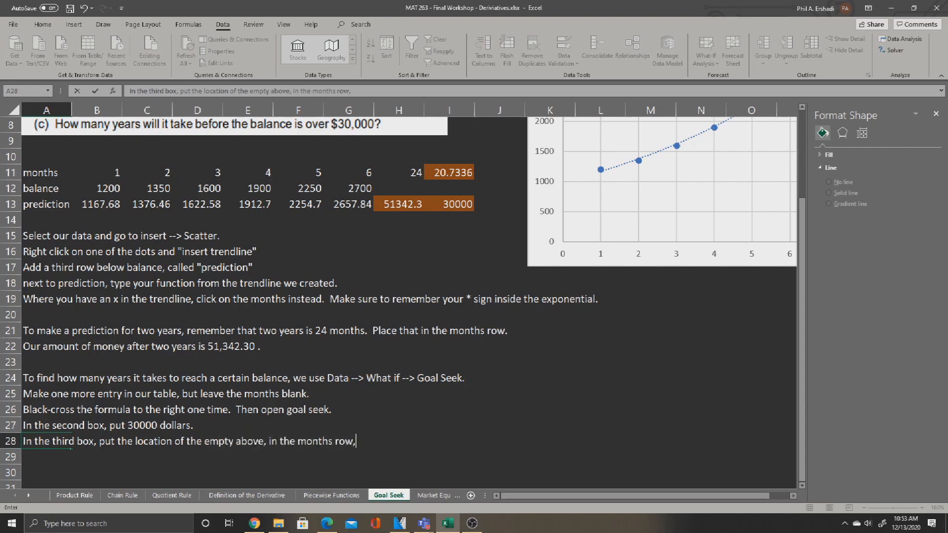
type(" that cell was I11.")
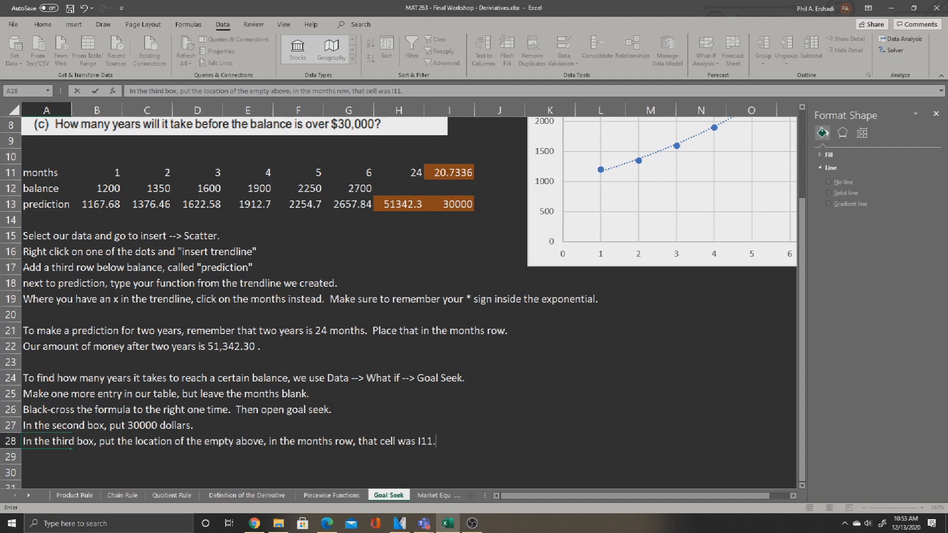
key("Return")
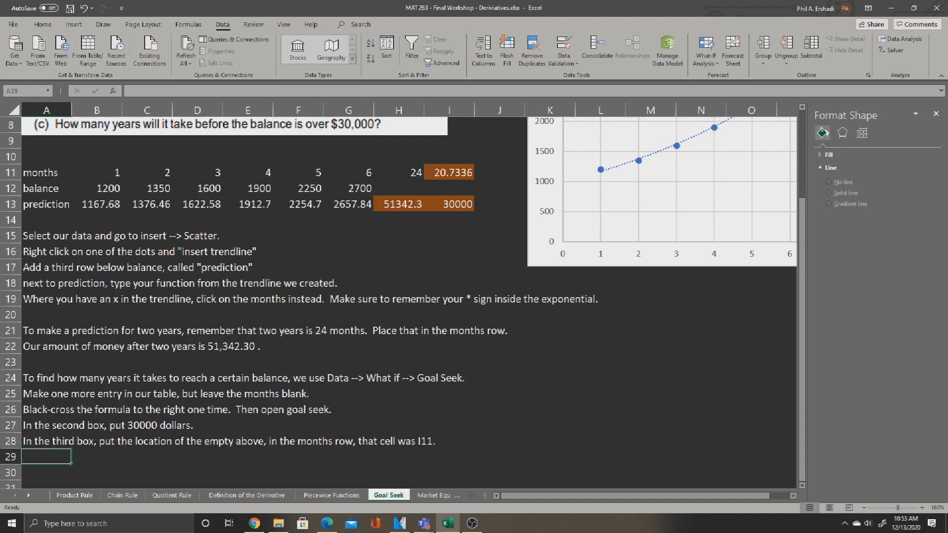
Highlight the goal-seek result for months in I11 with a dark gold fill colour.
left_click(449, 173)
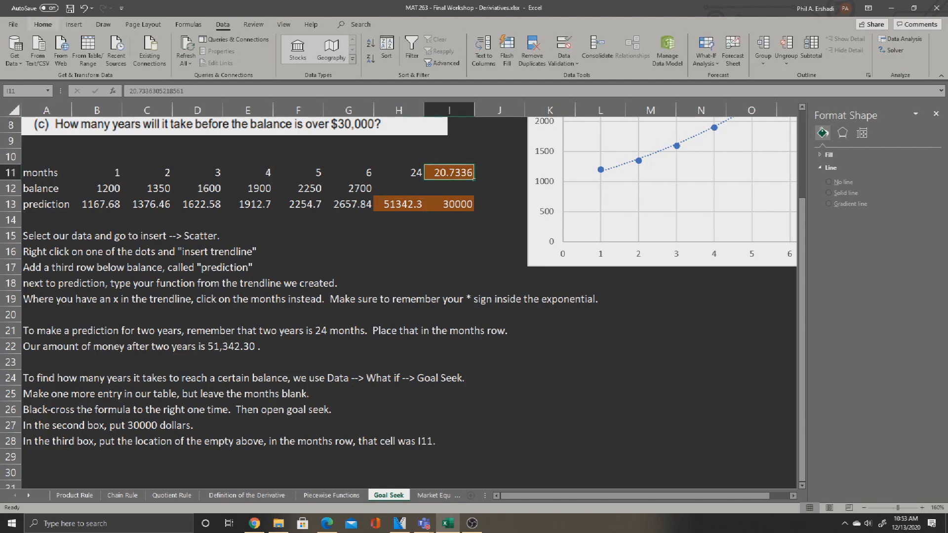
left_click(43, 24)
left_click(167, 59)
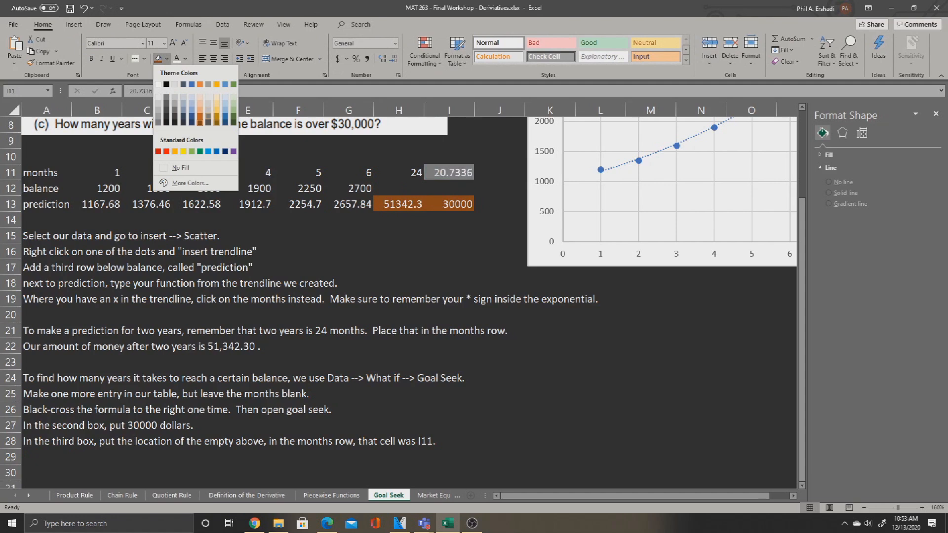
left_click(217, 123)
Write the answer "It will take 20.73 months to reach a balance of 30000 dollars." in A29.
left_click(97, 457)
left_click(46, 457)
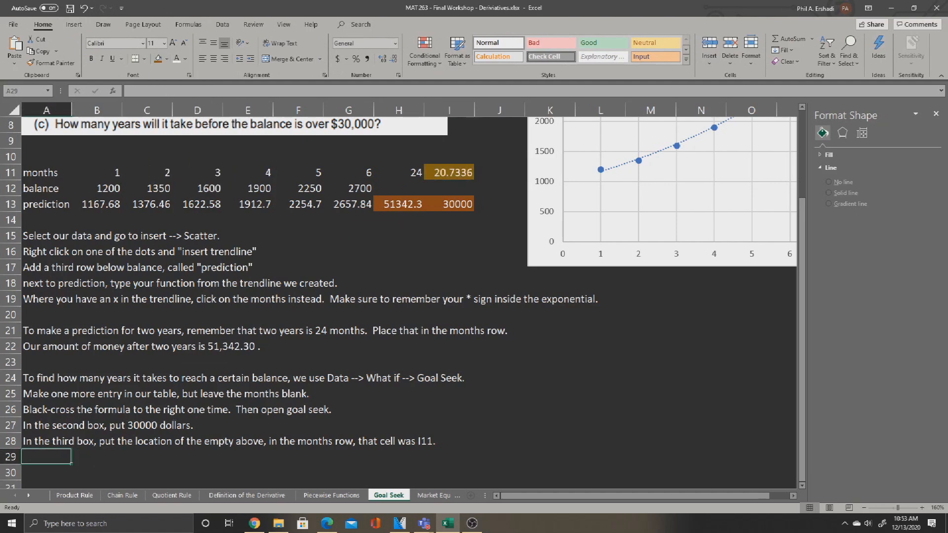
type("It will take 20.73 months ")
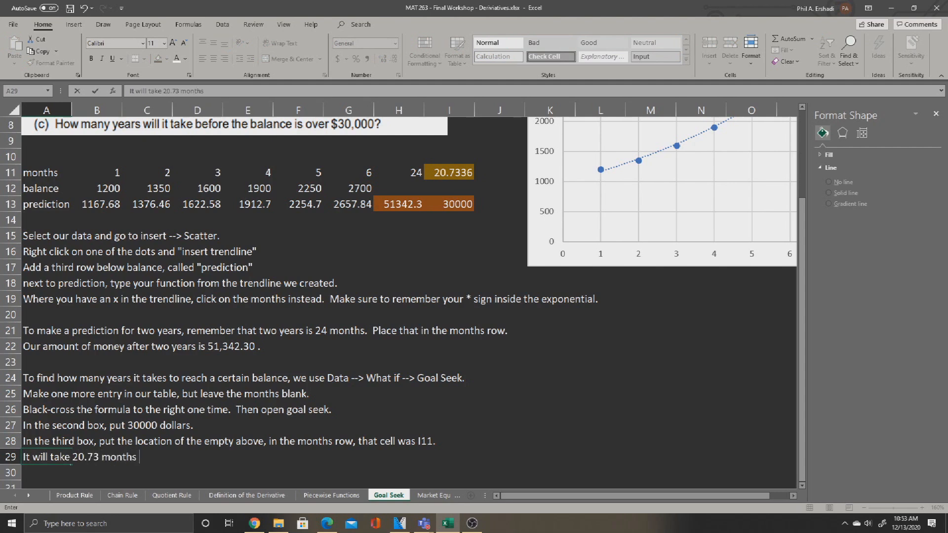
type("to reach a balance of 30000 dol")
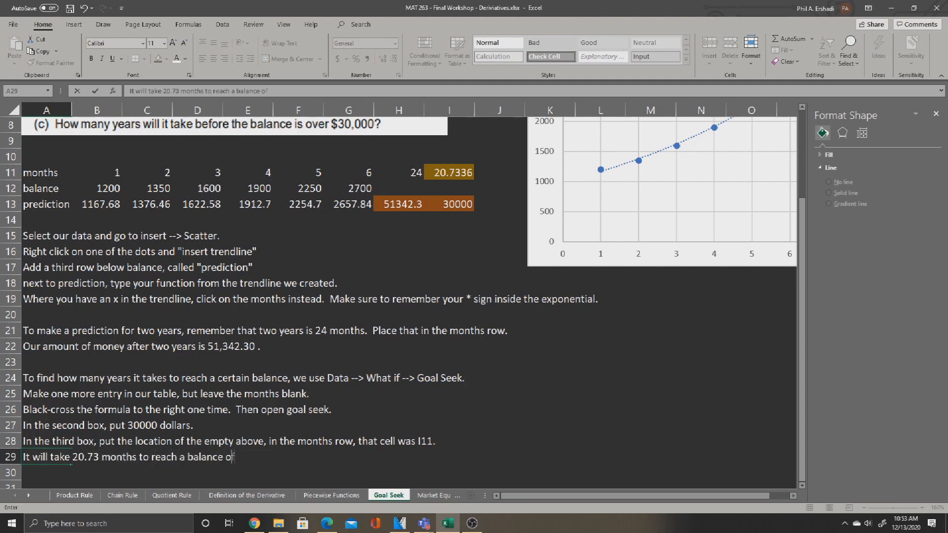
type("lars.")
key("Return")
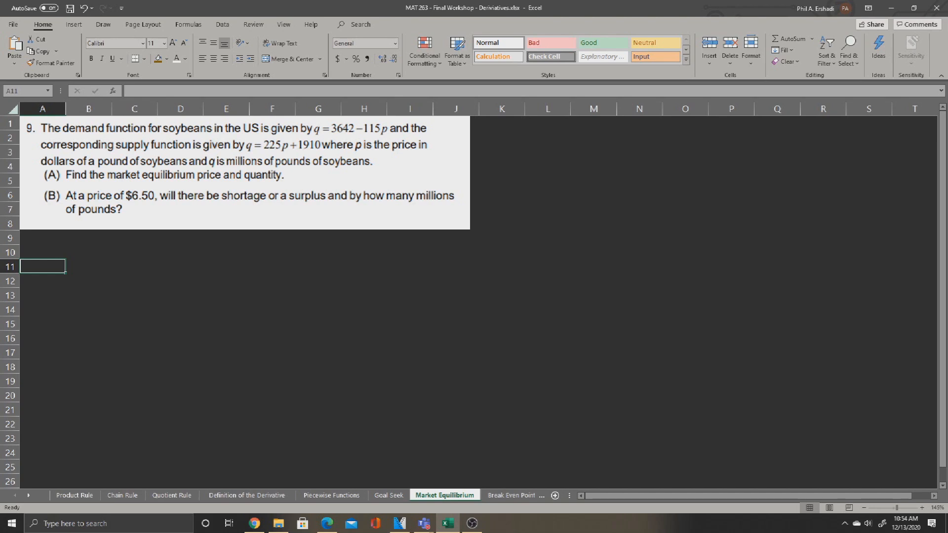
Label A10 to A13 on the Market Equilibrium sheet as p, Demand, Supply and Surplus.
key("Up")
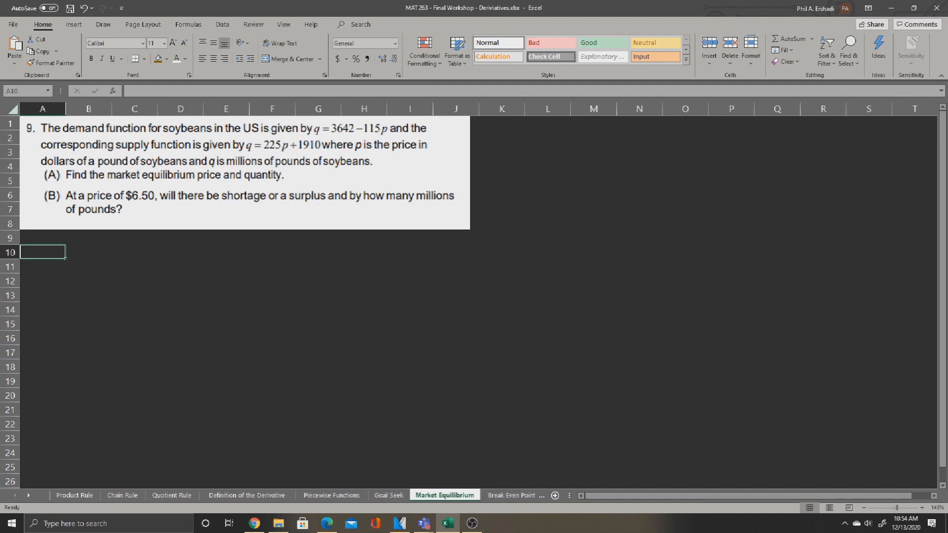
type("p")
key("Return")
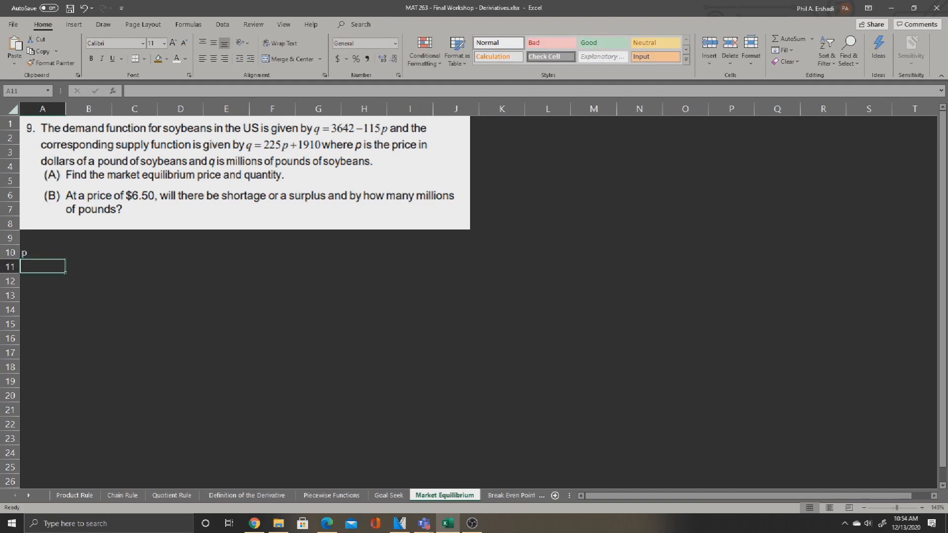
type("Demand")
key("Return")
type("Su")
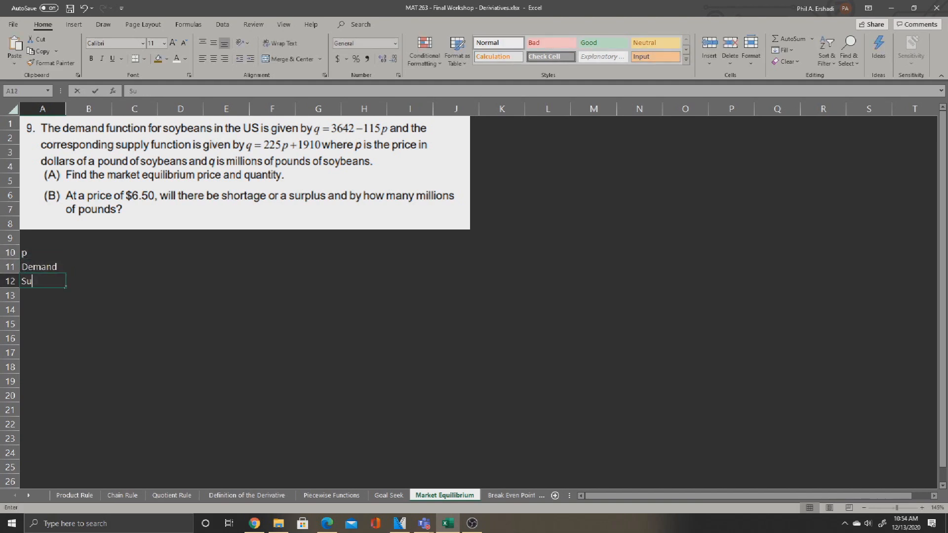
type("pply")
key("Return")
type("Su")
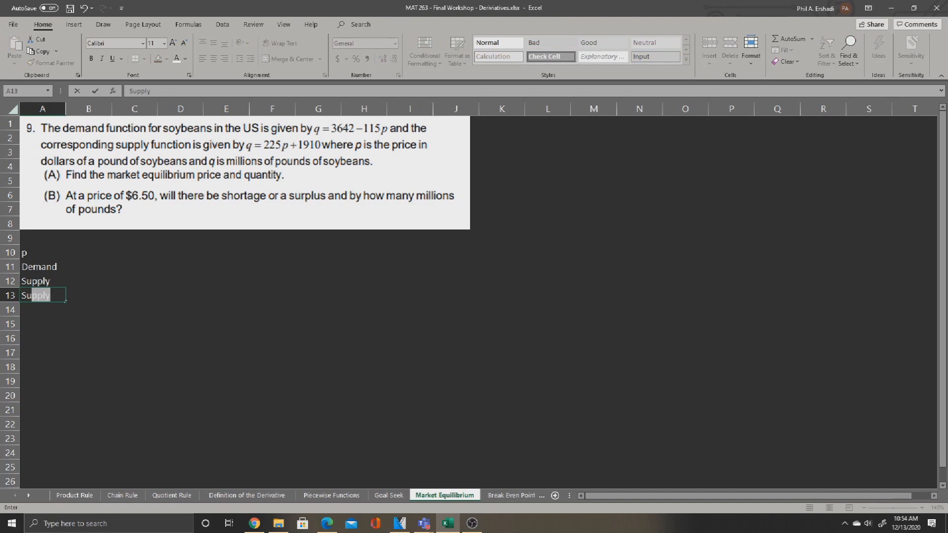
type("rplus")
key("Return")
Add the note "Type demand function here" in C11, in the Demand row.
key("Right")
key("Up")
key("Up")
key("Up")
key("Up")
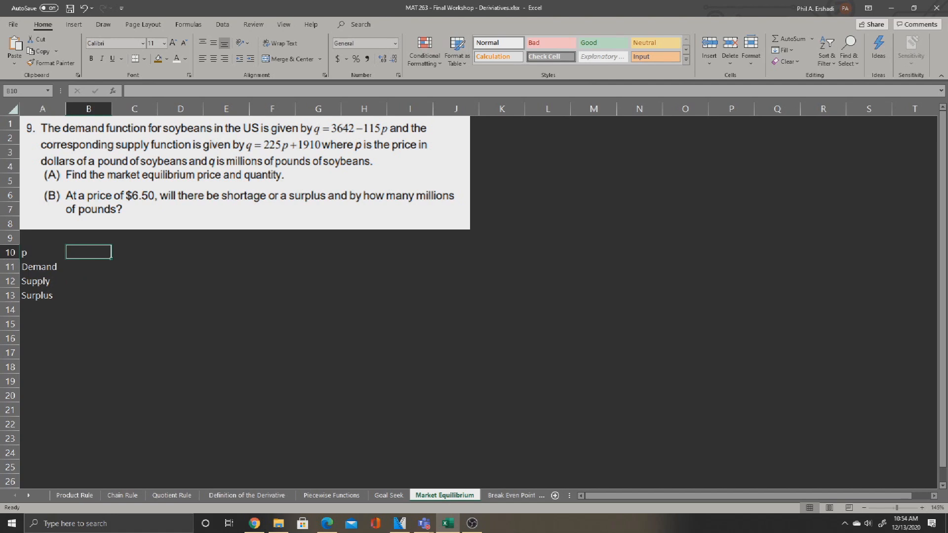
key("Down")
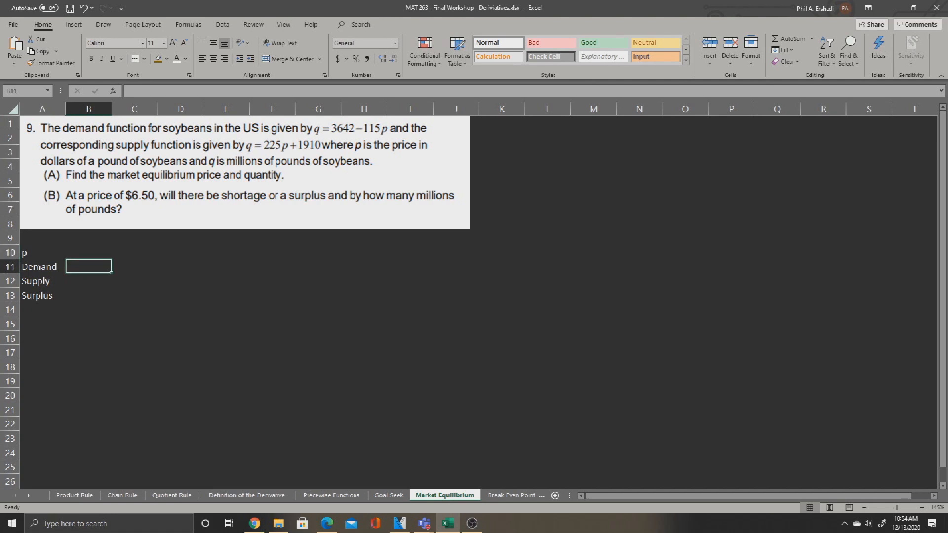
key("Right")
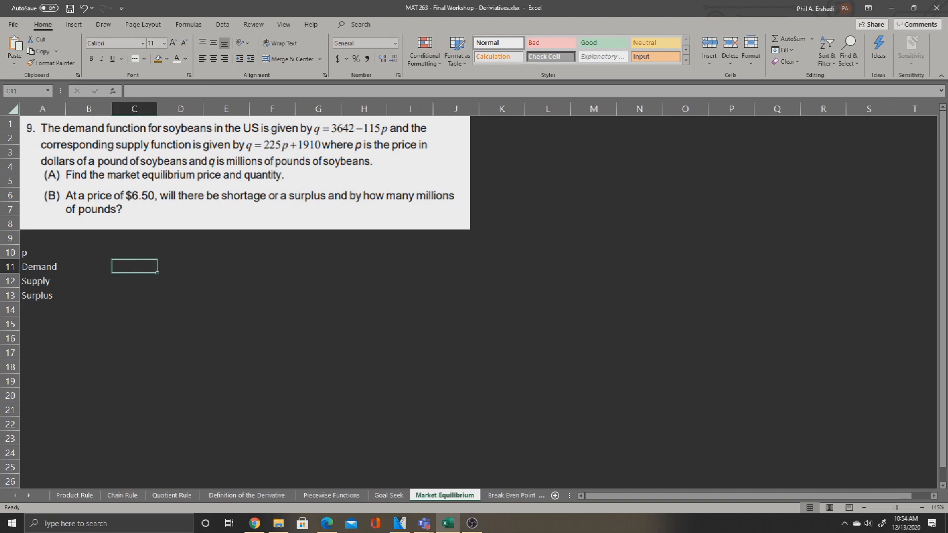
type("Type demand function here")
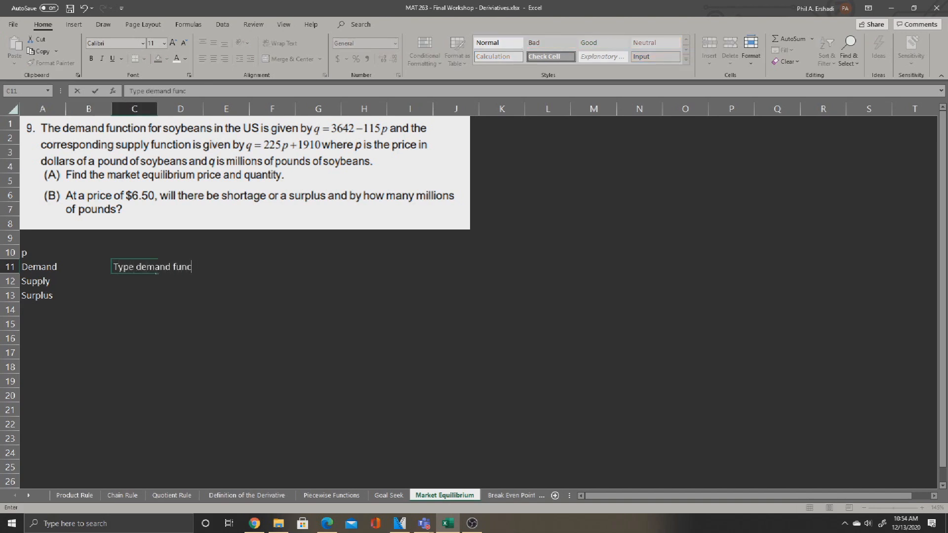
key("Return")
Add the notes "Type supply function here" in C12 and "Take supply minus demand" in C13.
type("Type ")
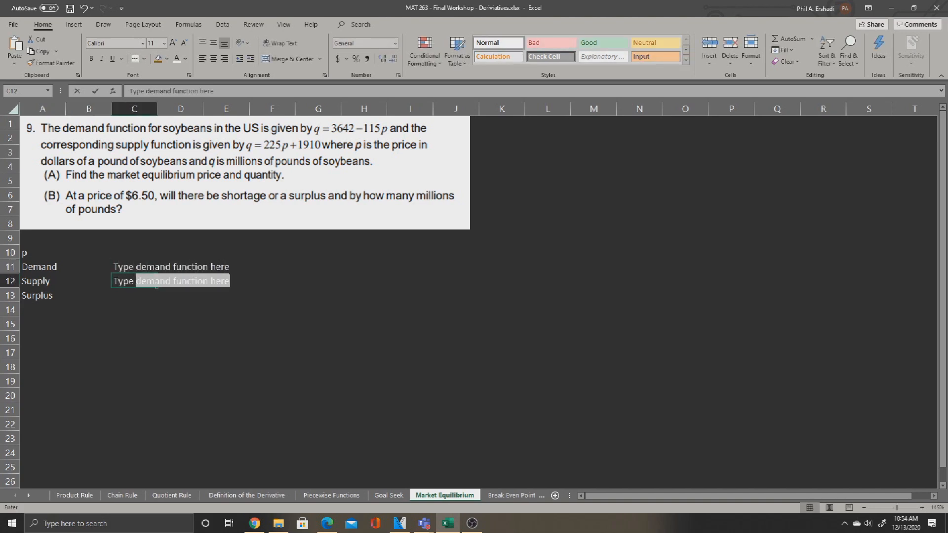
type("supply function here")
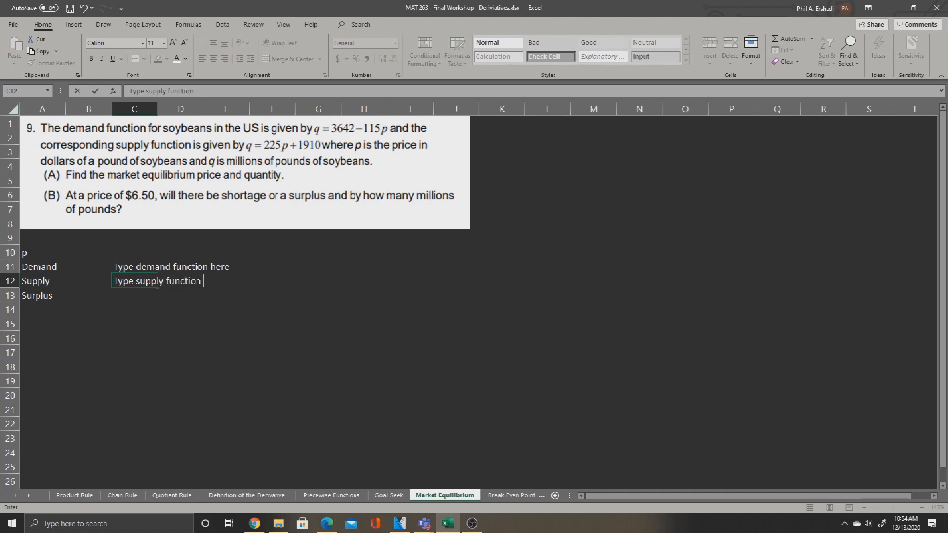
key("Return")
type("Tak")
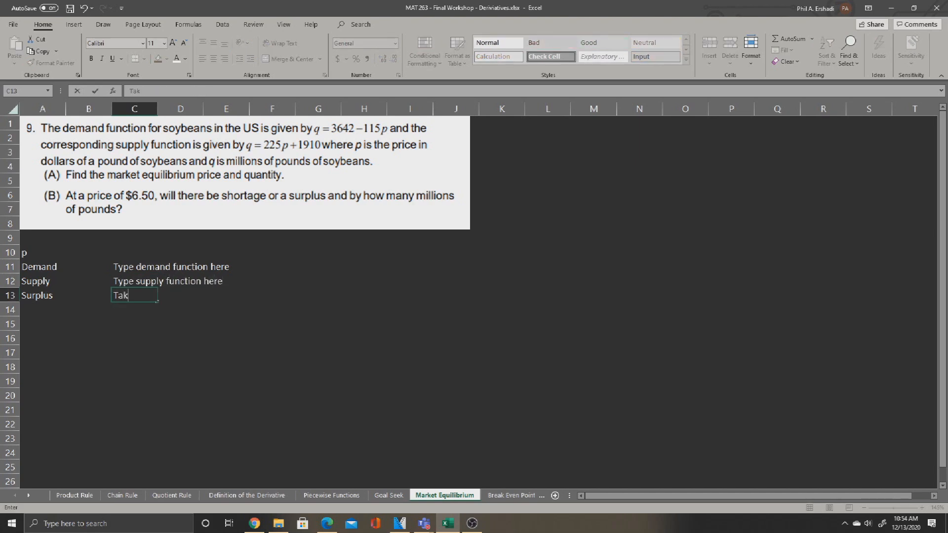
type("e supply minus demand")
key("Return")
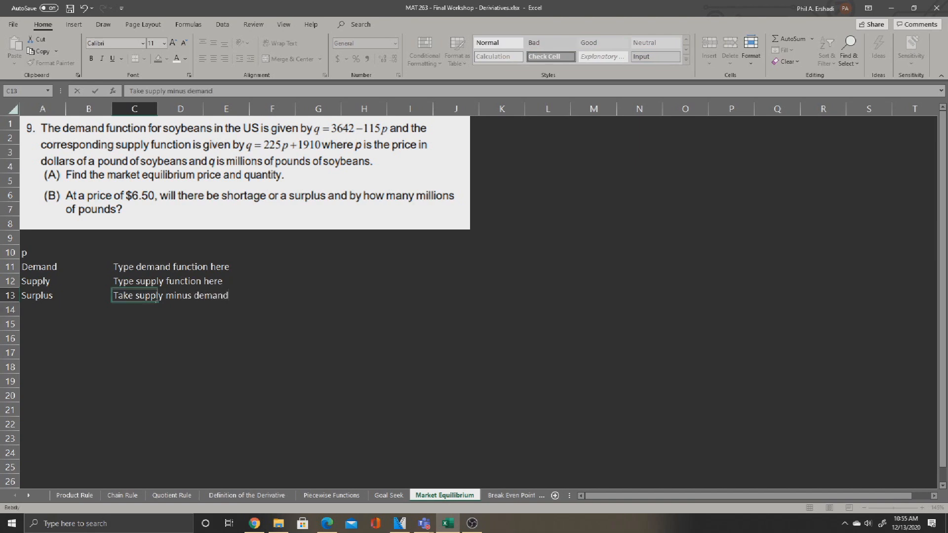
Enter the demand formula =3642-115*B10 in B11.
key("Left")
key("Up")
key("Up")
key("Up")
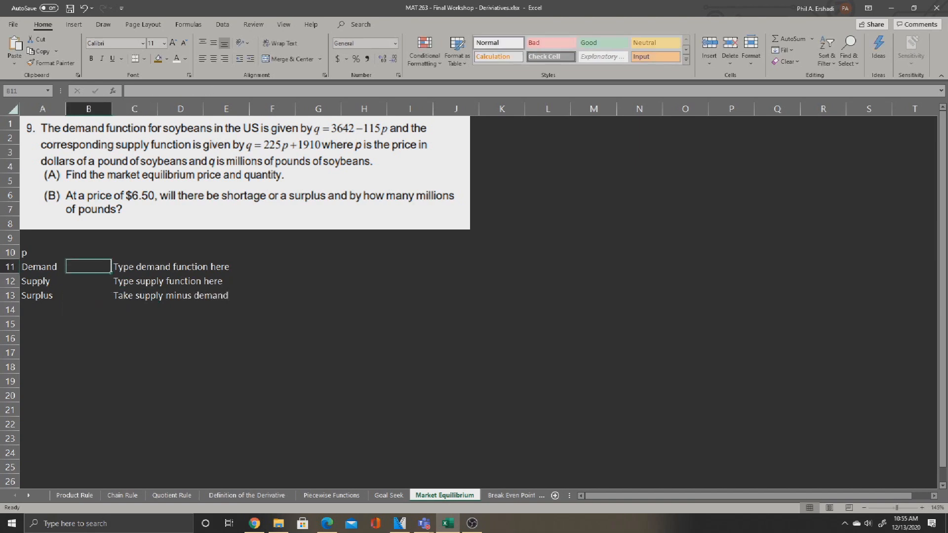
type("=")
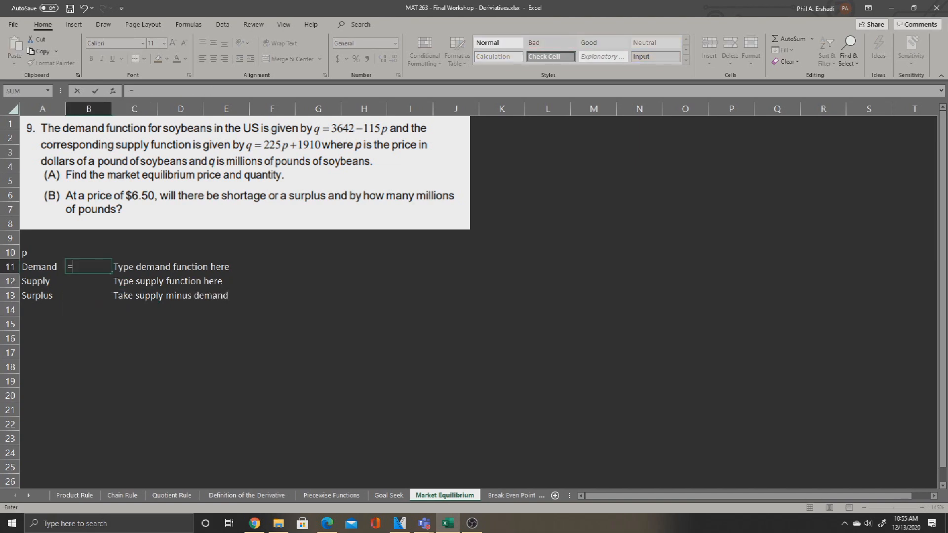
type("3642-115*")
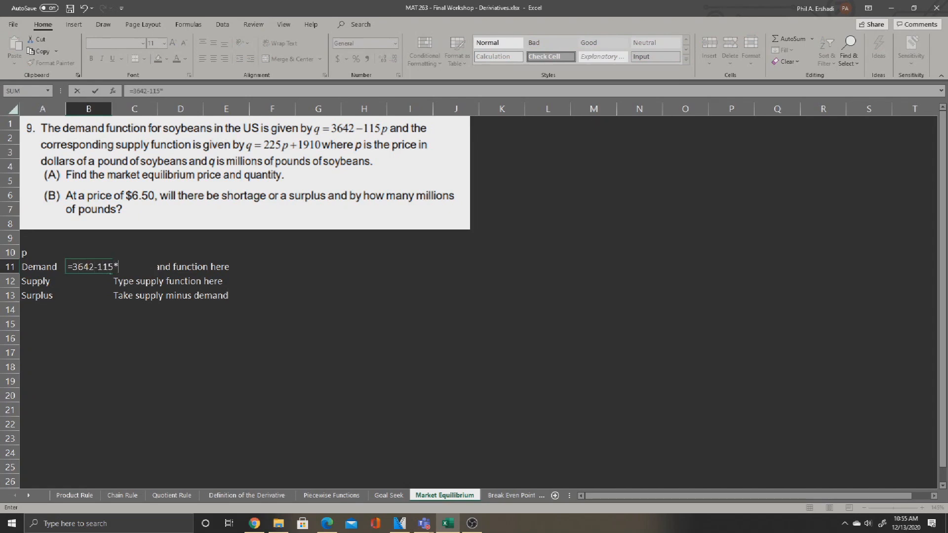
key("Up")
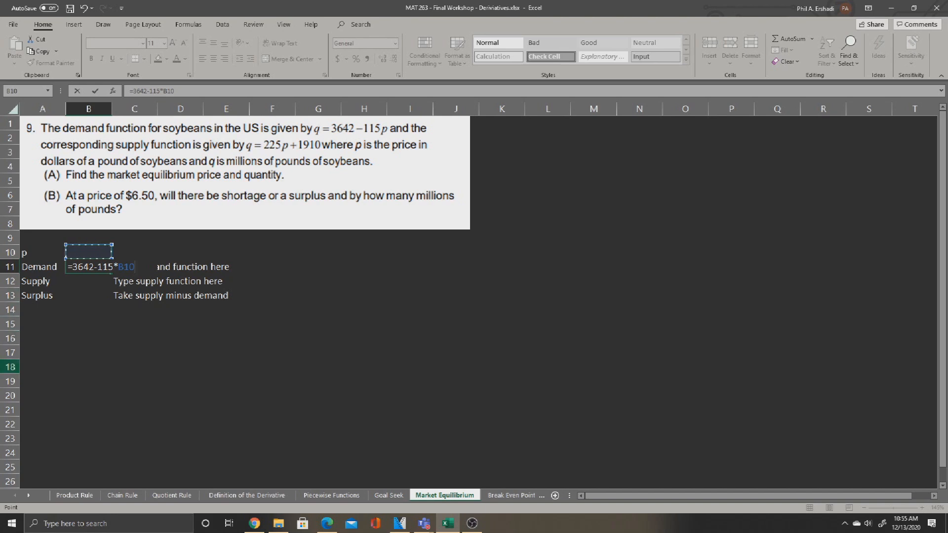
key("Return")
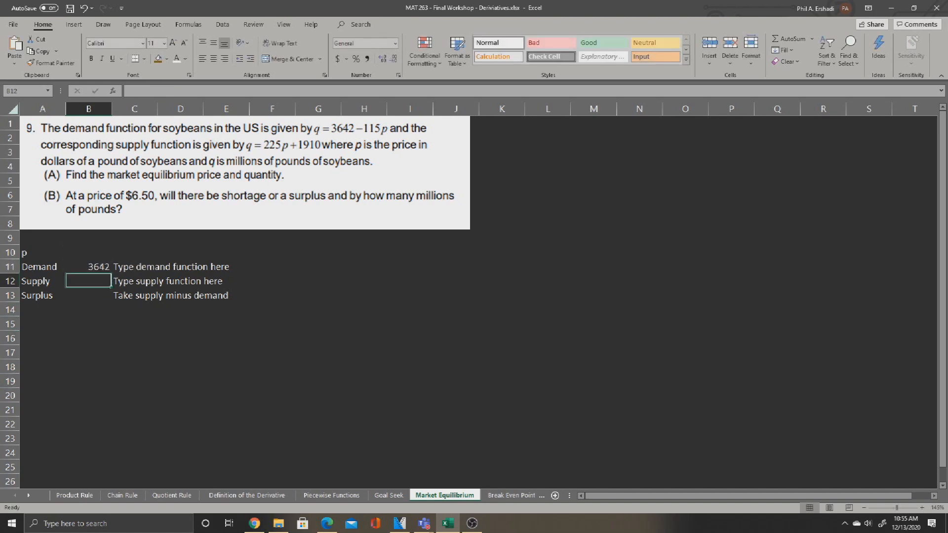
Enter the supply formula =225*B10+1910 in B12.
type("=")
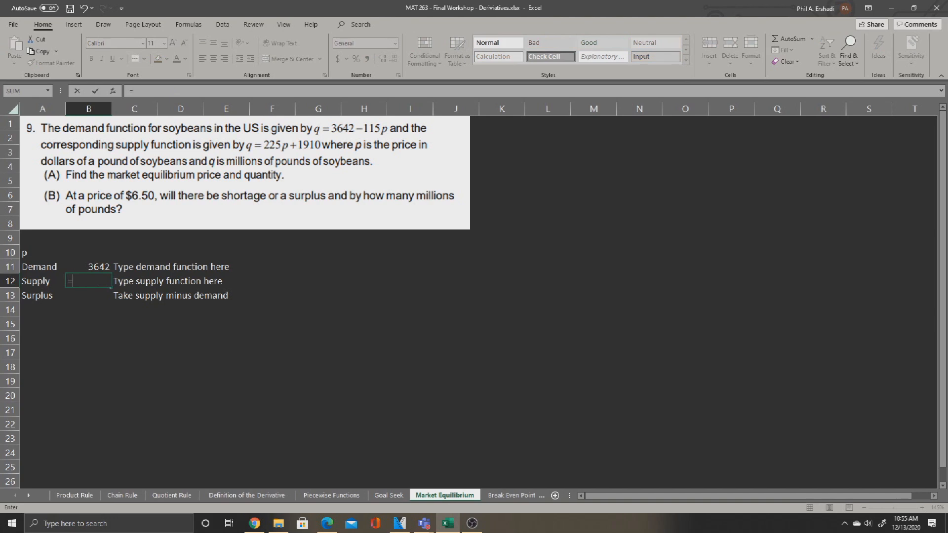
type("225*")
left_click(89, 252)
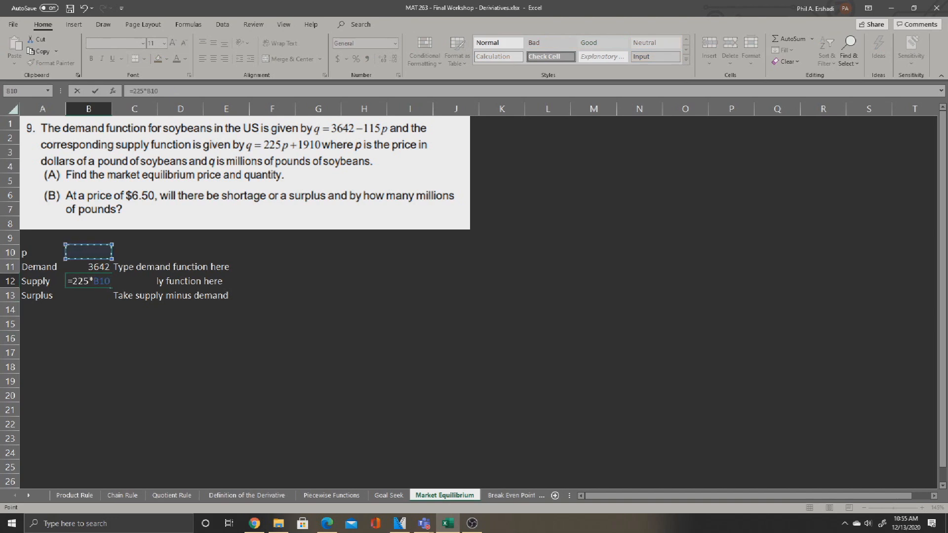
type("+1910")
key("Return")
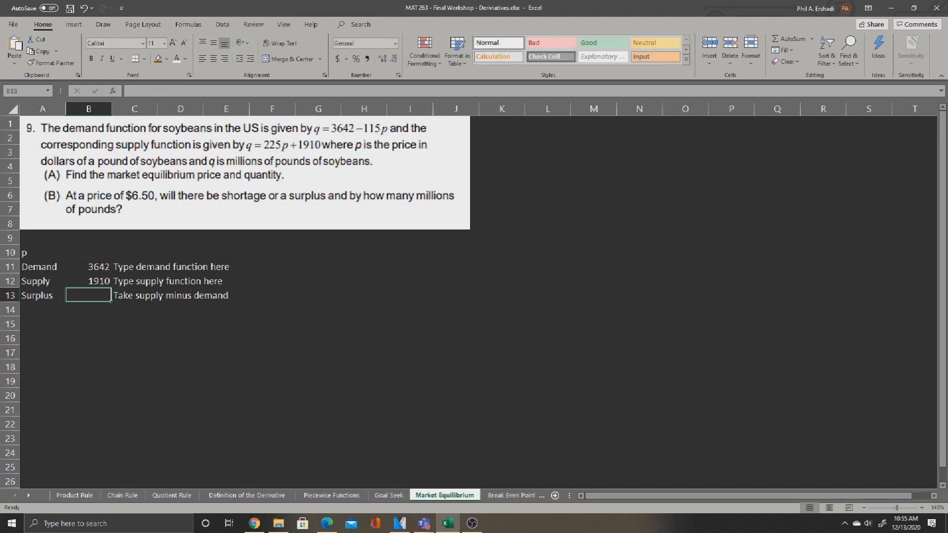
Enter the surplus formula =B12-B11 in B13, subtracting demand from supply.
type("=")
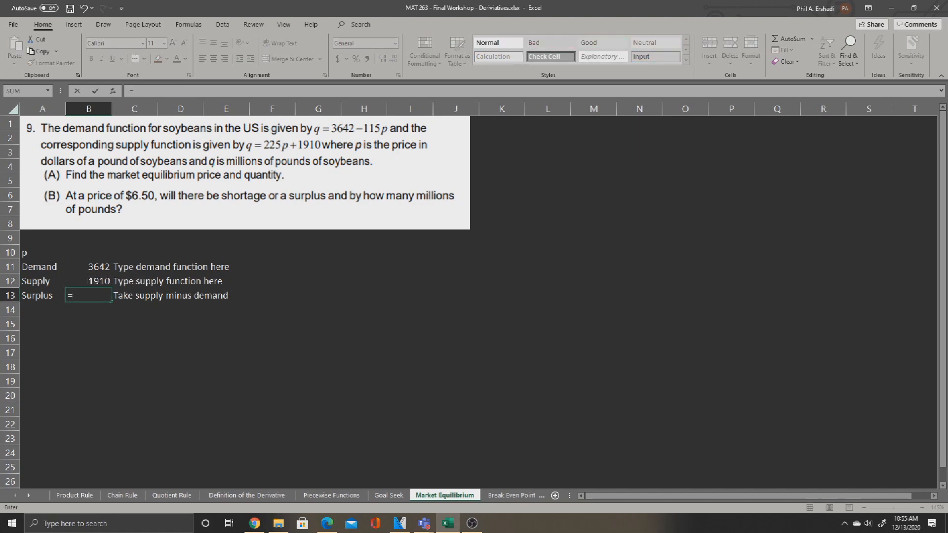
key("Up")
type("-")
key("Up")
key("Up")
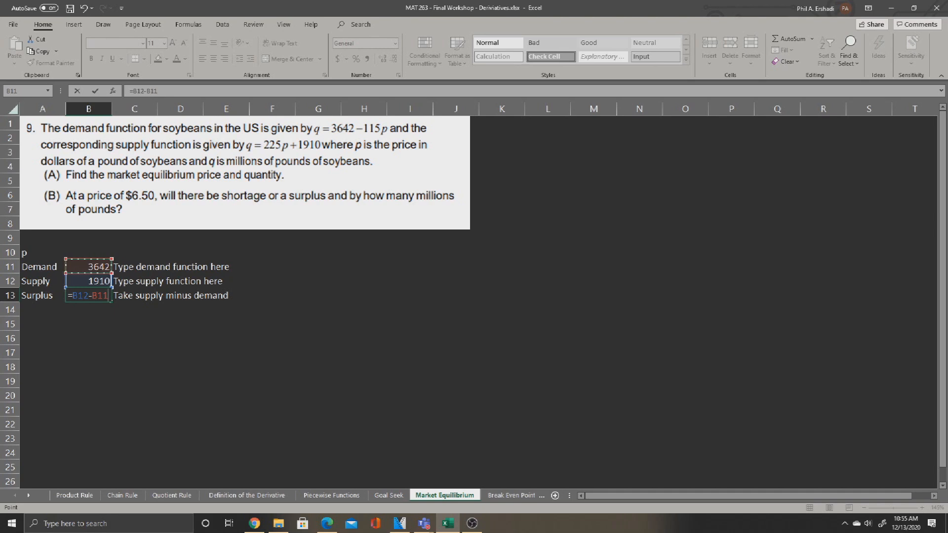
key("Return")
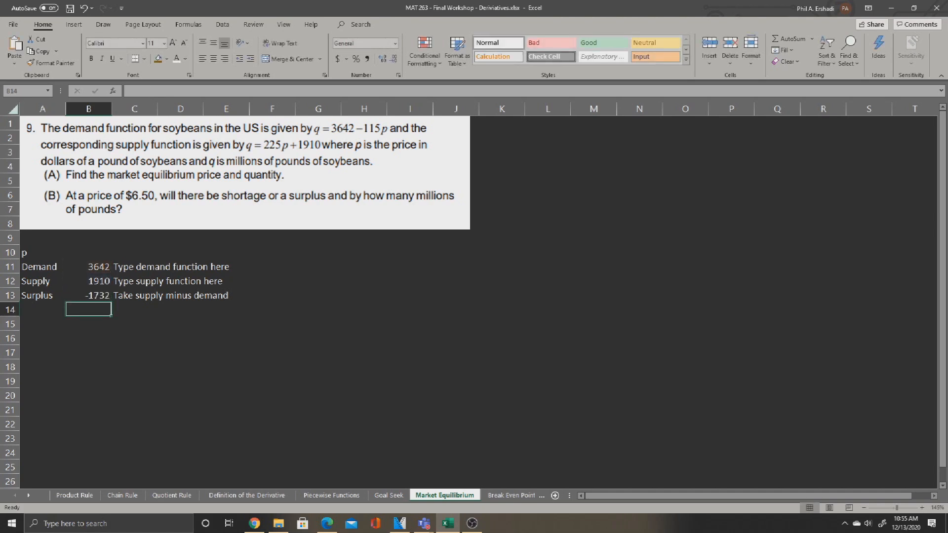
Fill the empty price cell B10, next to the p label, with gold.
left_click(88, 252)
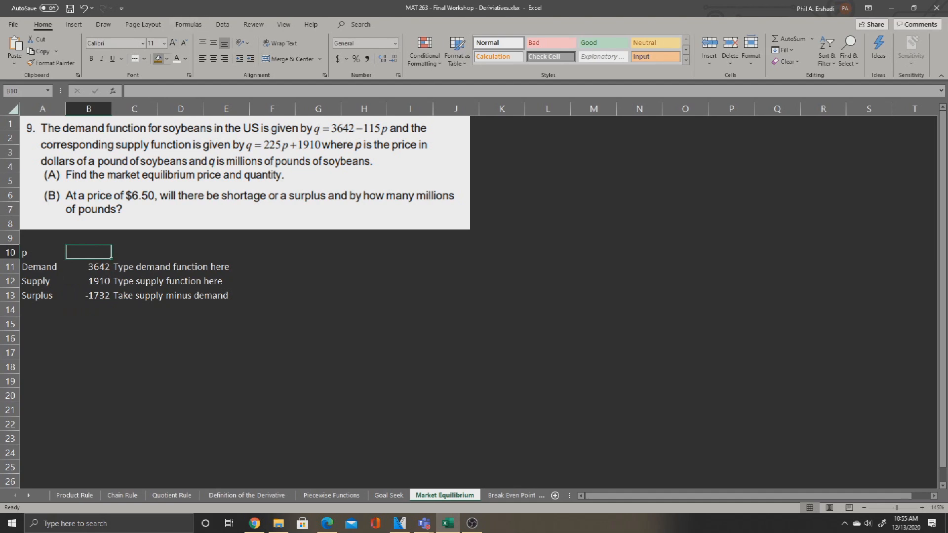
left_click(158, 59)
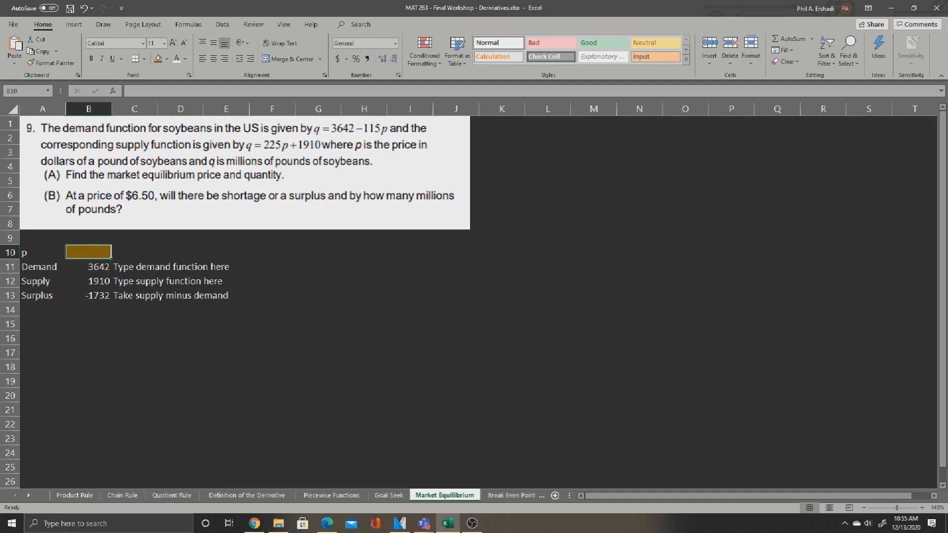
left_click(88, 324)
Add the note "Use goal seek to change the surplus to zero, if we want the equilibrium point." in A15.
left_click(43, 324)
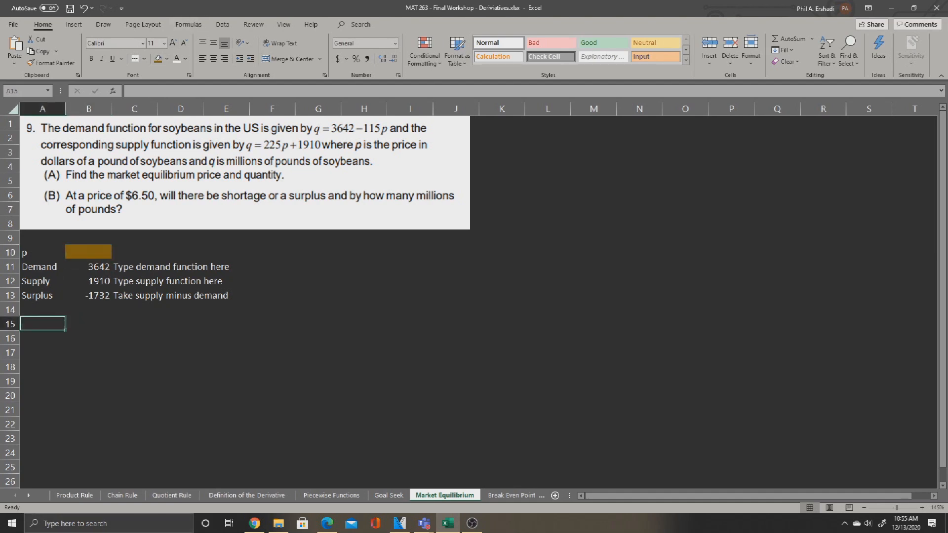
type("Use go")
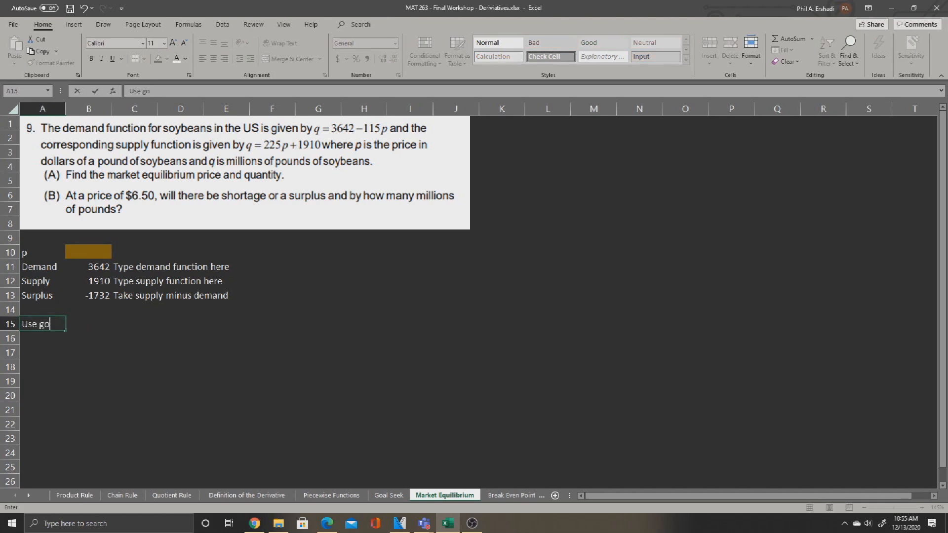
type("al seek to change t")
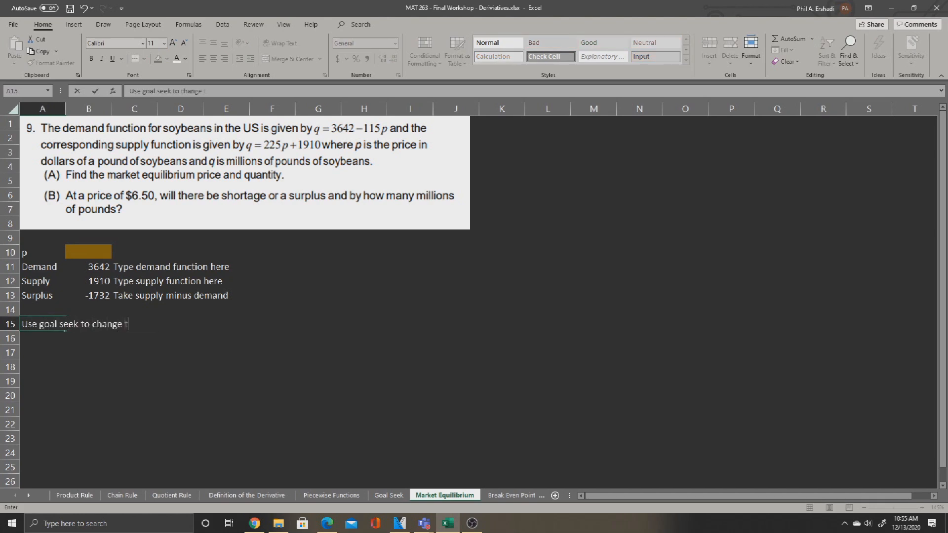
type("he surplus to zero, if we want the ")
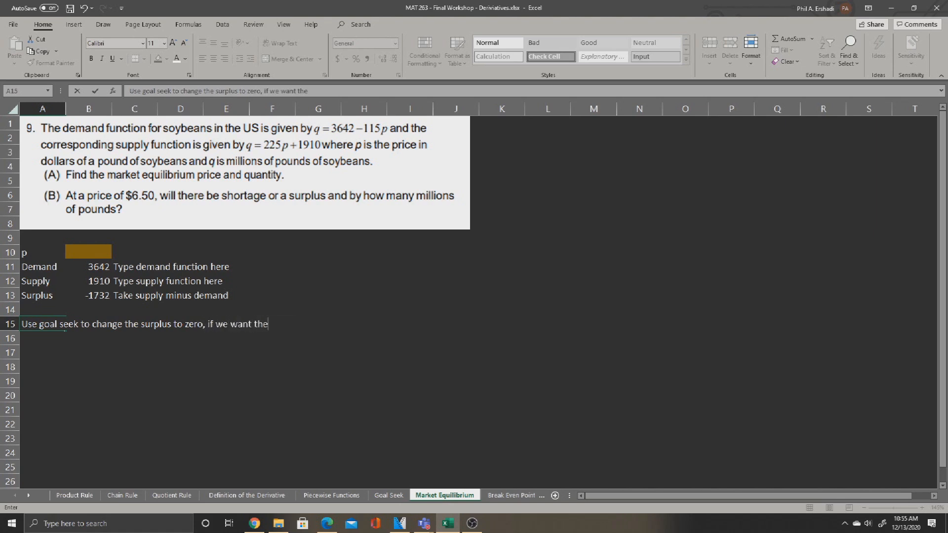
type("equilibrium point.")
key("Return")
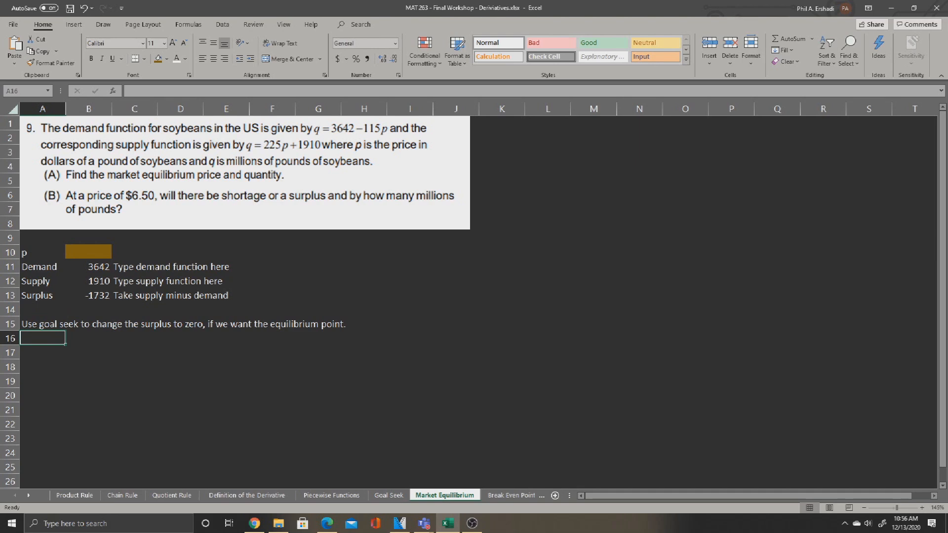
Add the notes "Data --> What if --> Goal Seek." in A16 and "1. Select the surplus box." in A17.
type("Data --> What if --> Goal Seek.")
key("Return")
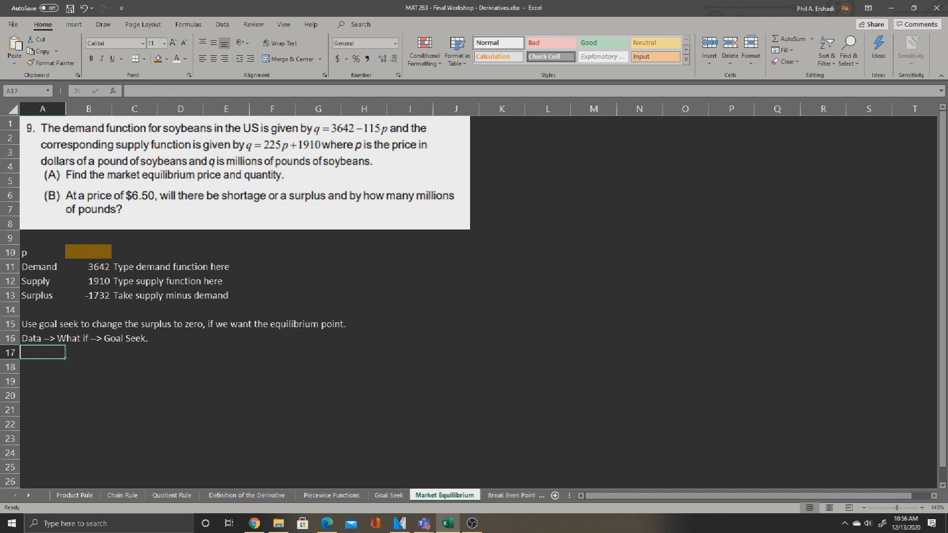
type("1. Select the surplus box")
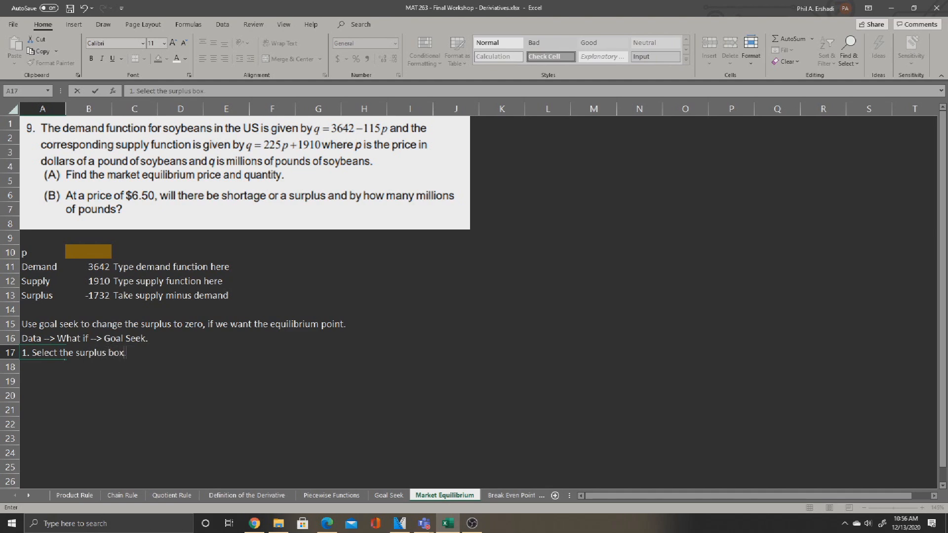
type(".")
key("Return")
Add the note "2. When we click goal seek, put 0 in the second box, because that's what we want." in A18.
type("2. When ")
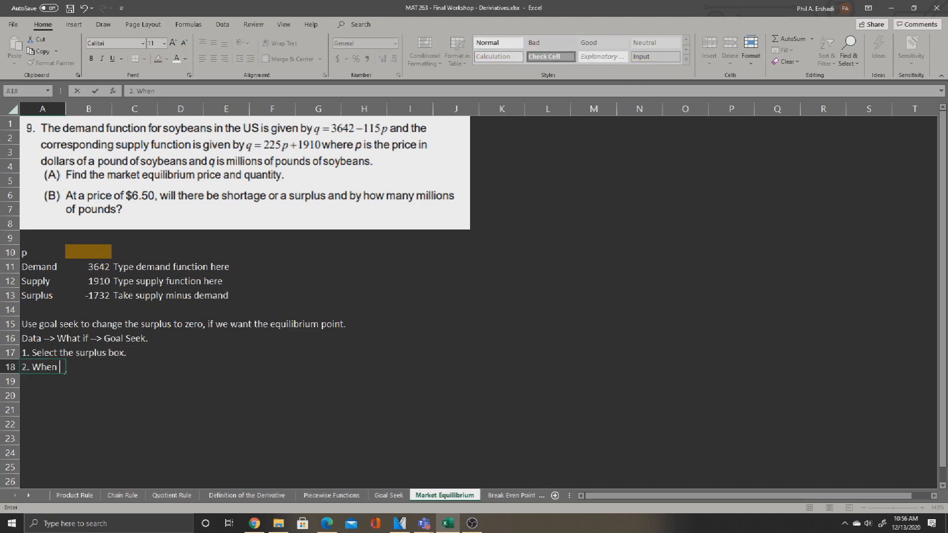
type("we click goal seek, put 0 in the ")
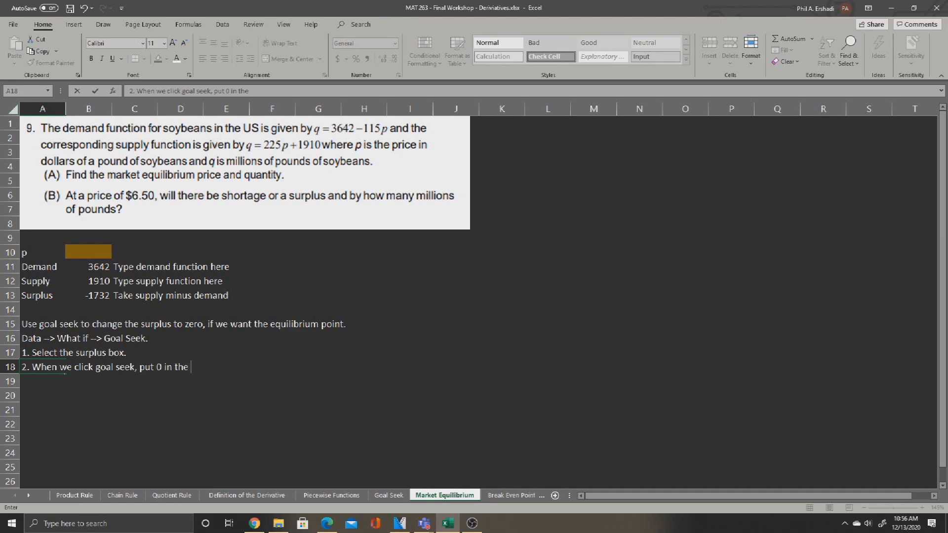
type("second box, because that's what we cwa")
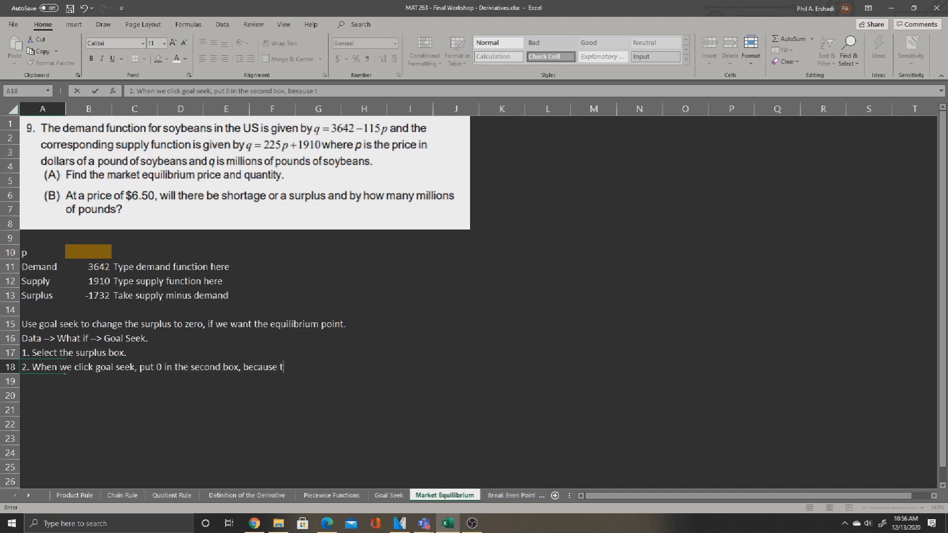
Add the note "3. In the third box, select the gold cell to represent the p." in A19.
type("3. ")
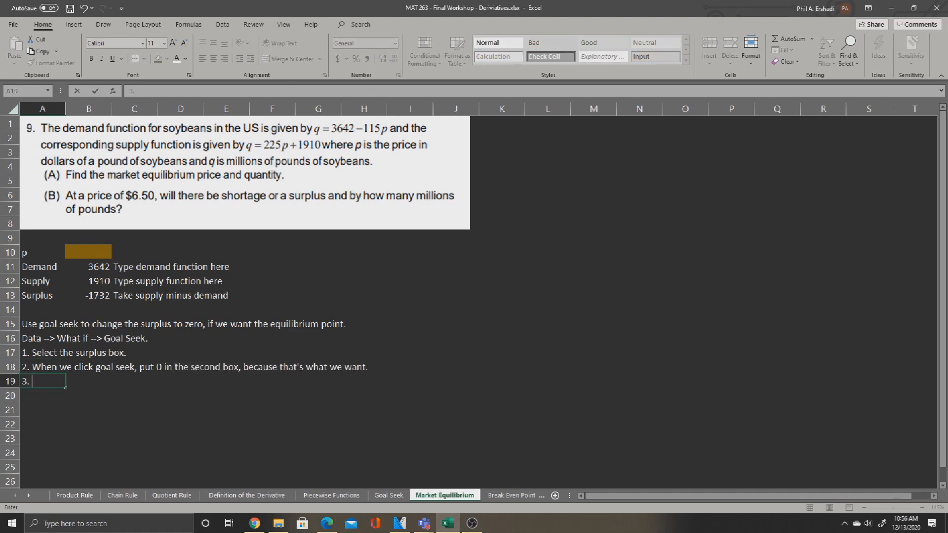
type("In the third box, select the ")
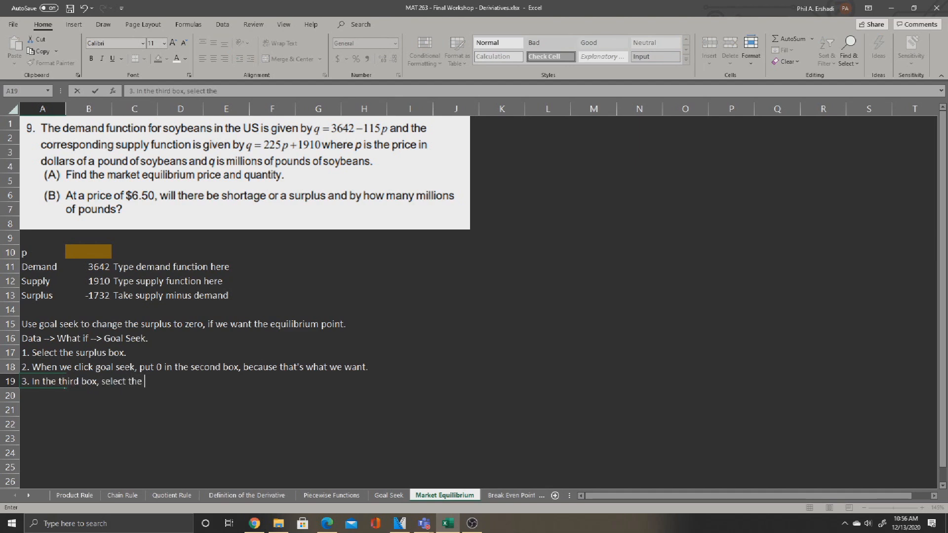
type("gold cell to represent the p.")
key("Return")
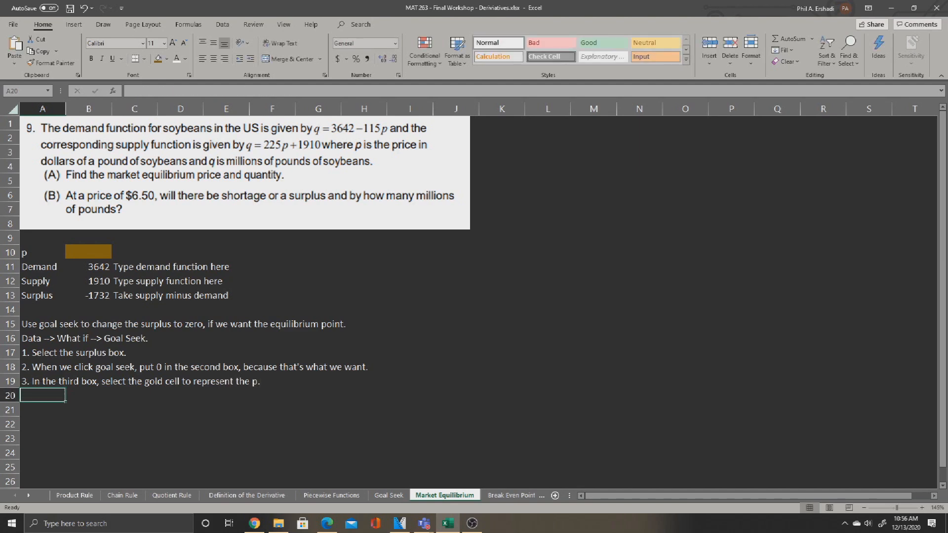
Run Goal Seek to bring the surplus in B13 to 0 by changing the price cell B10, and keep the solution.
left_click(89, 295)
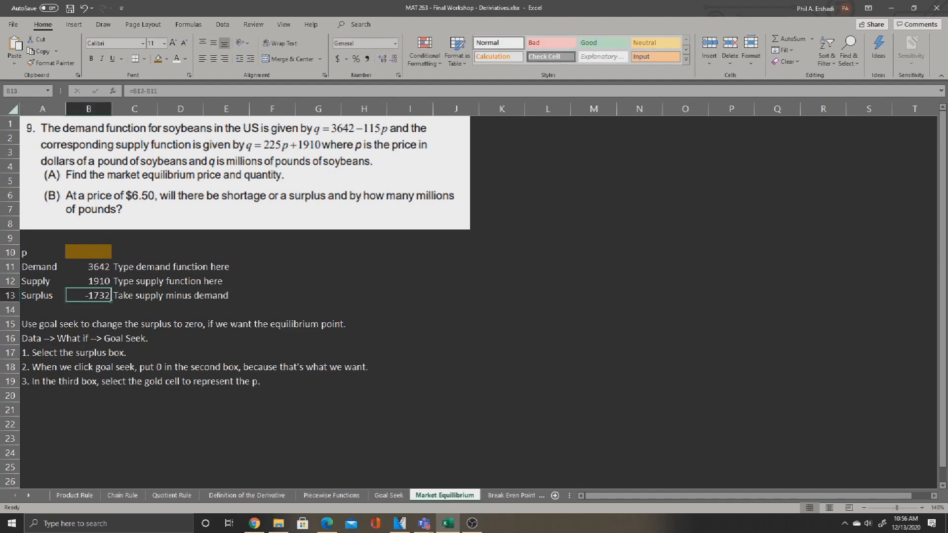
left_click(223, 24)
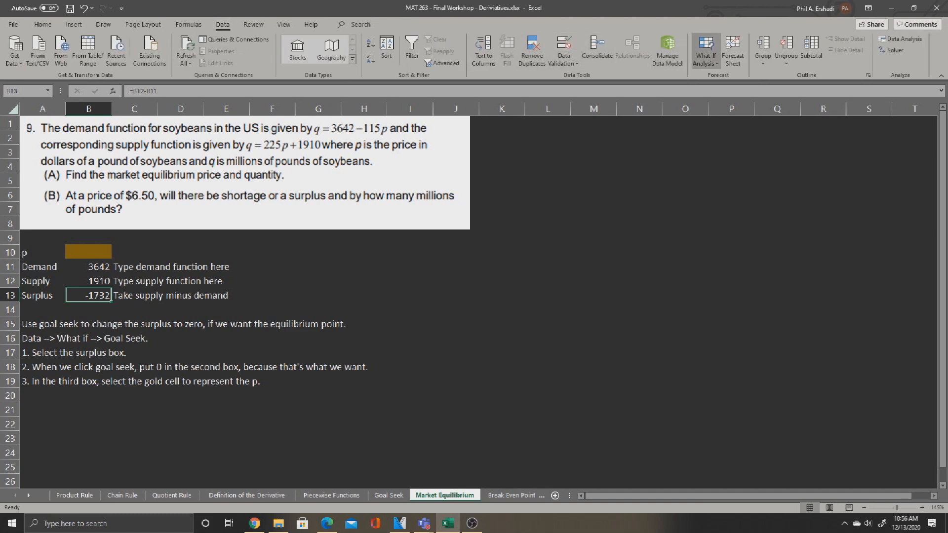
left_click(706, 50)
left_click(721, 91)
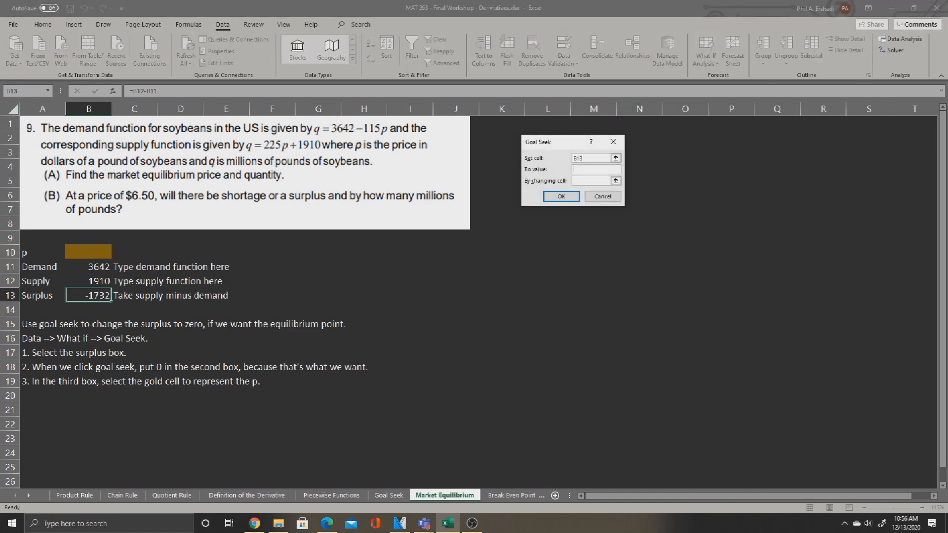
type("0")
key("Tab")
left_click(88, 252)
key("Return")
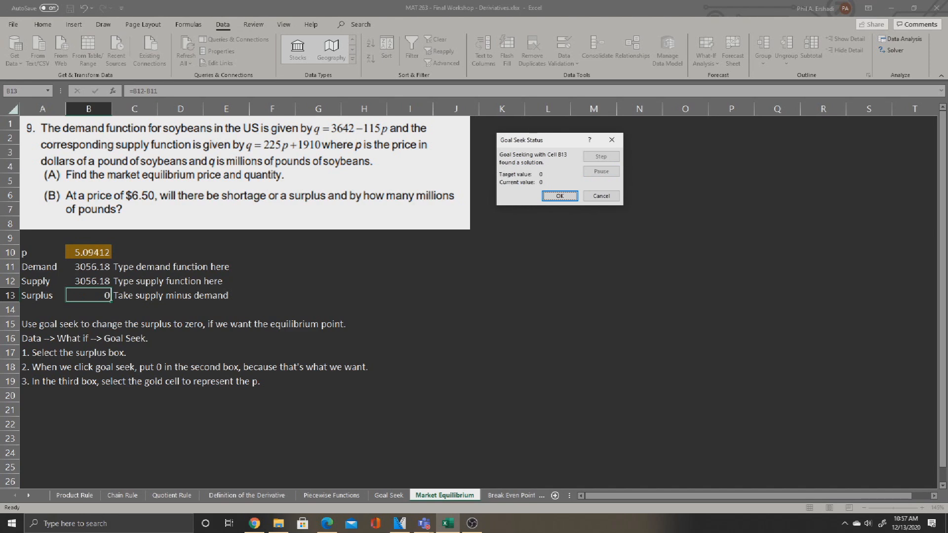
key("Return")
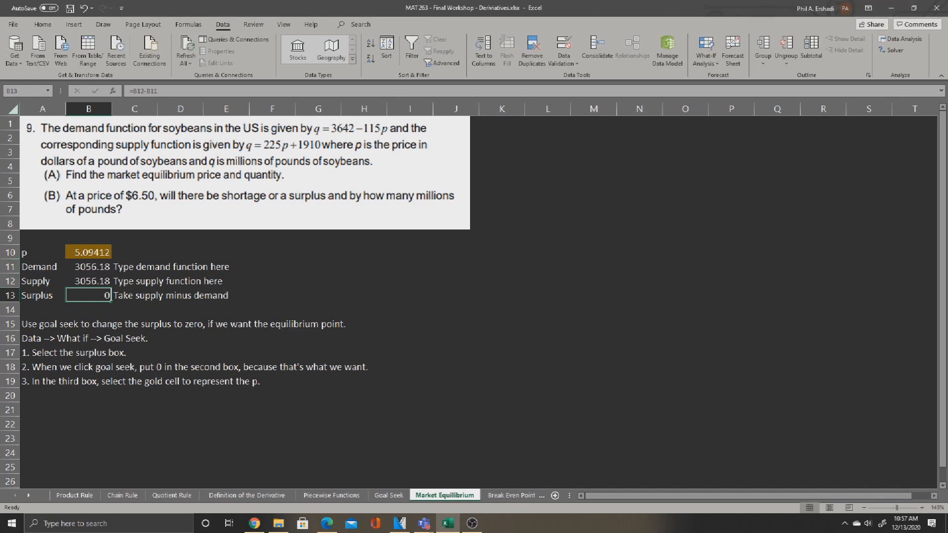
Write the answer "Our equilibrium price is 5.09." in A21.
left_click(42, 409)
type("Ou")
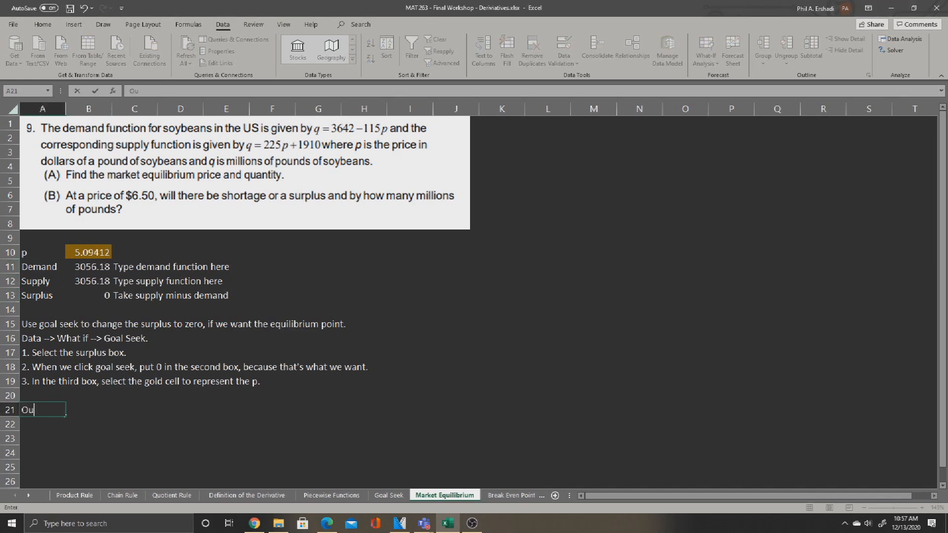
type("r equilibrium price is 4")
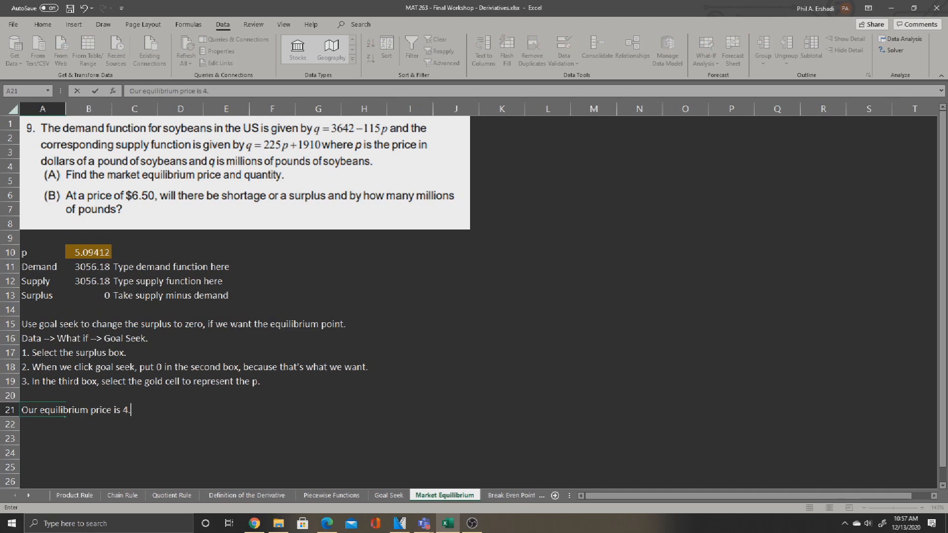
key("BackSpace")
type("5.09.")
key("Return")
Write the answer "Our equilibrium demand is 3056.18 units." in A22.
type("Our equilibrium demand is 3")
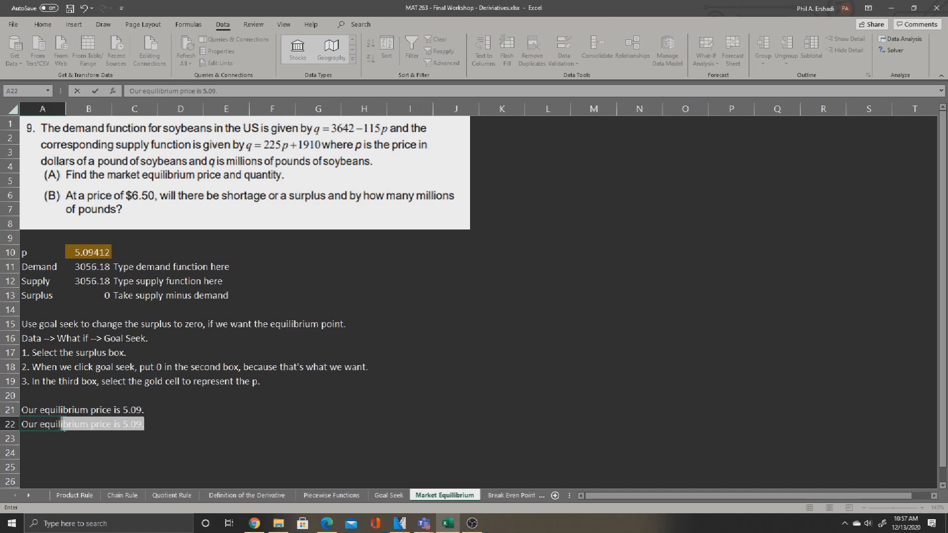
type("0")
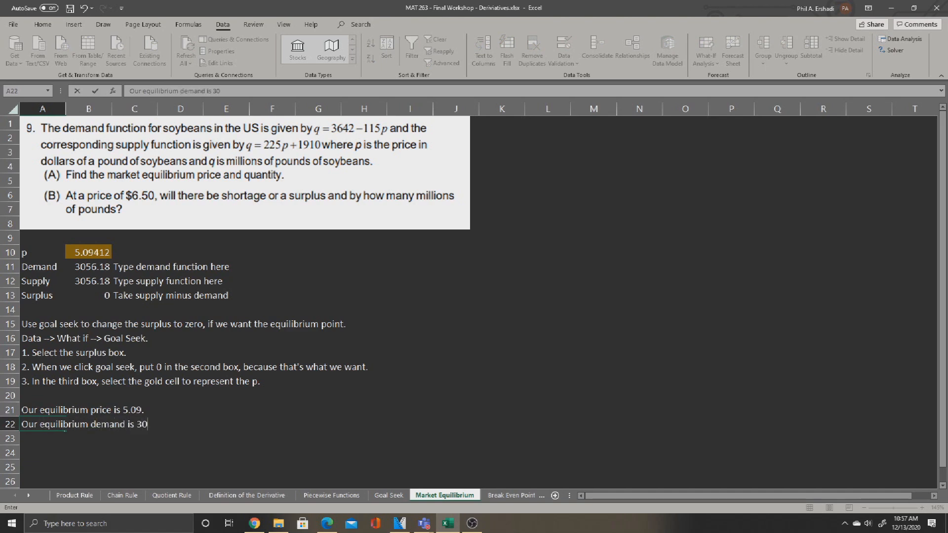
type("56.18 units.")
key("Return")
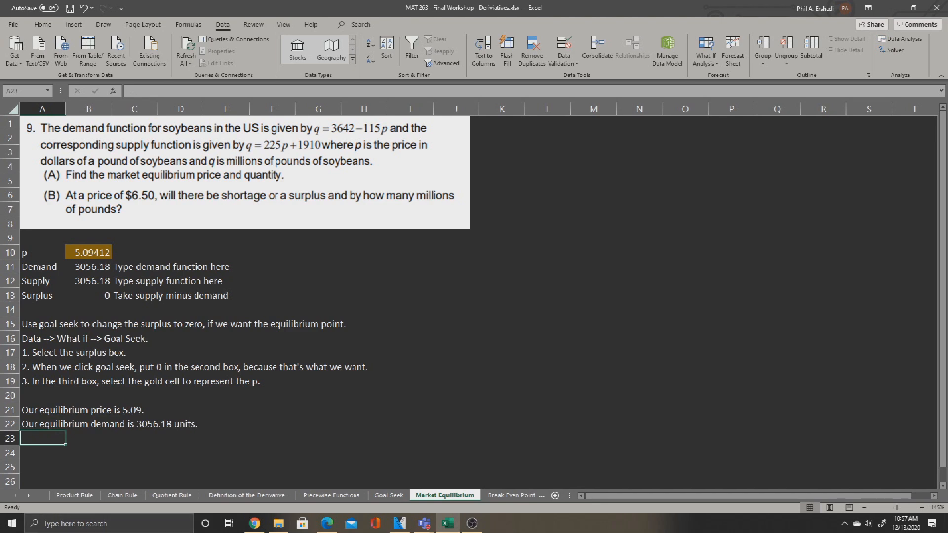
Underline "q is millions of pounds of soybeans" in red ink and write "We'll have a demand of 3056.18 million pounds of soybeans." in A23.
left_click(103, 24)
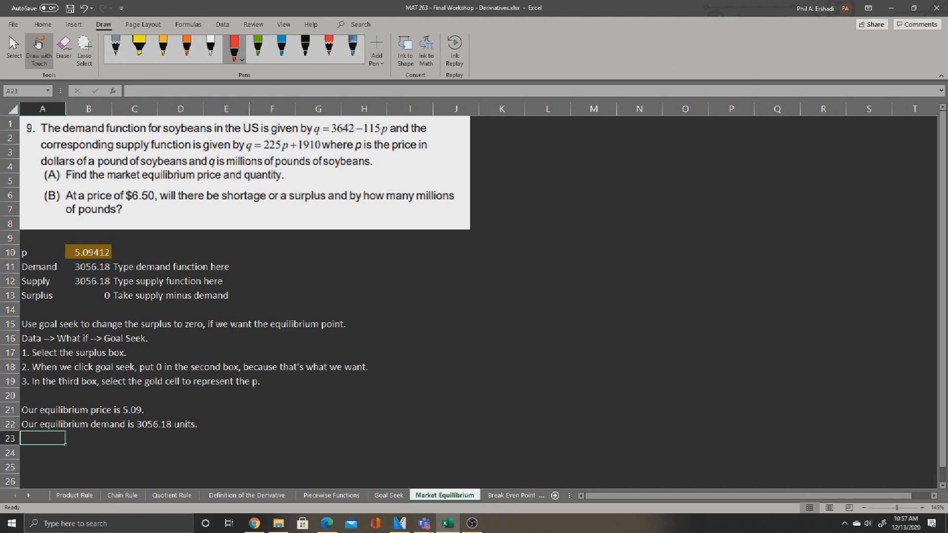
left_click_drag(210, 169, 373, 171)
type("We'll have a demand of 3056.18 million pounds of soybeans.")
key("Return")
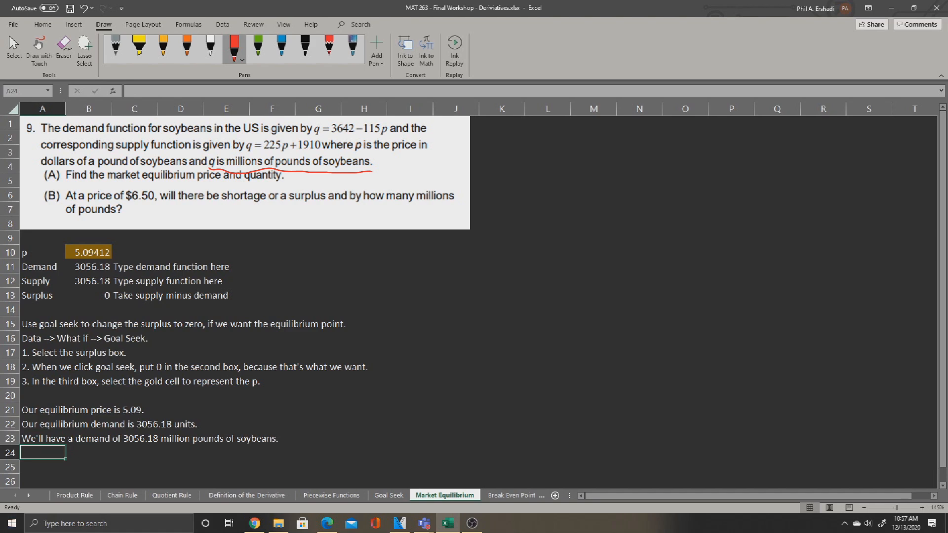
key("Up")
key("shift+Right")
key("shift+Right")
key("shift+Right")
key("shift+Right")
key("shift+Right")
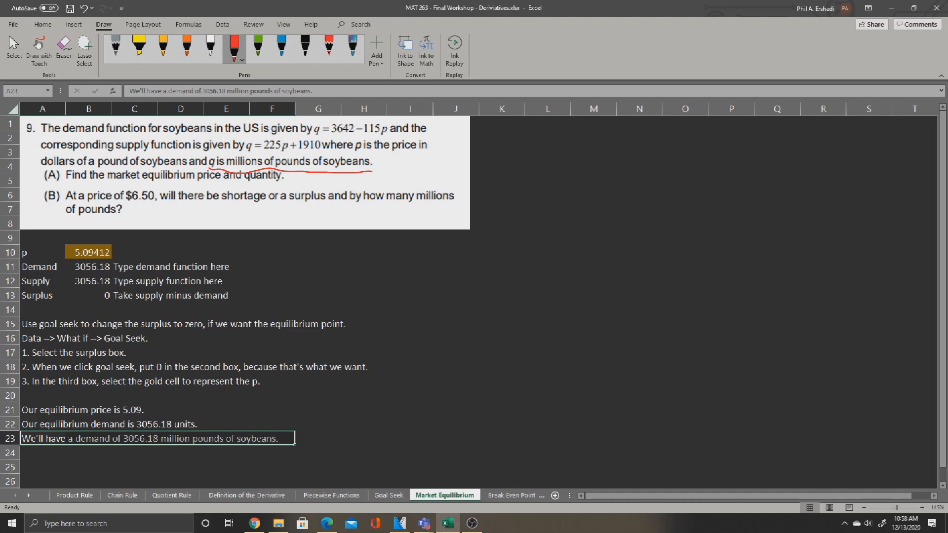
Copy the price, demand, supply and surplus table in A10:B13 to H10:I13.
left_click_drag(43, 253, 91, 296)
key("ctrl+c")
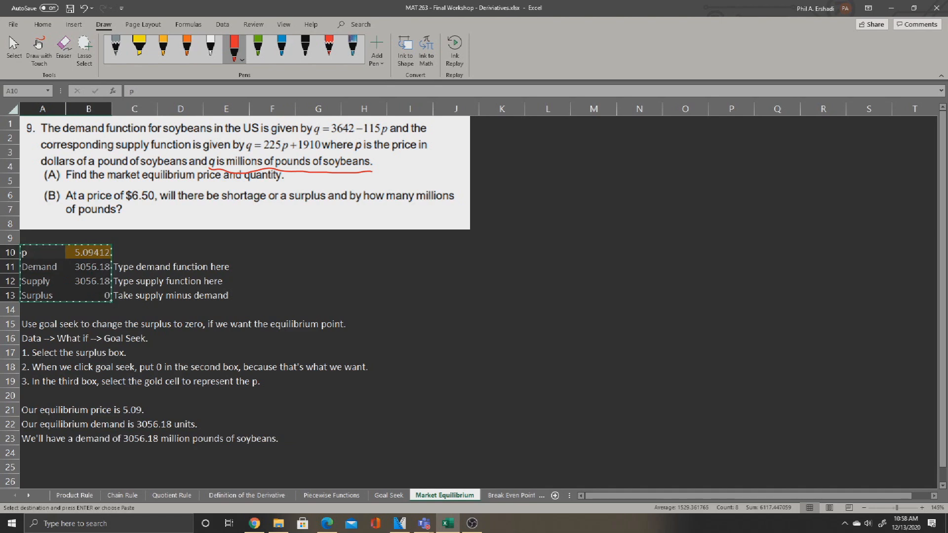
left_click(364, 253)
key("ctrl+v")
left_click(409, 324)
Set the price in I10 of the copied table to 6.50 and go to its surplus cell I13.
left_click(410, 253)
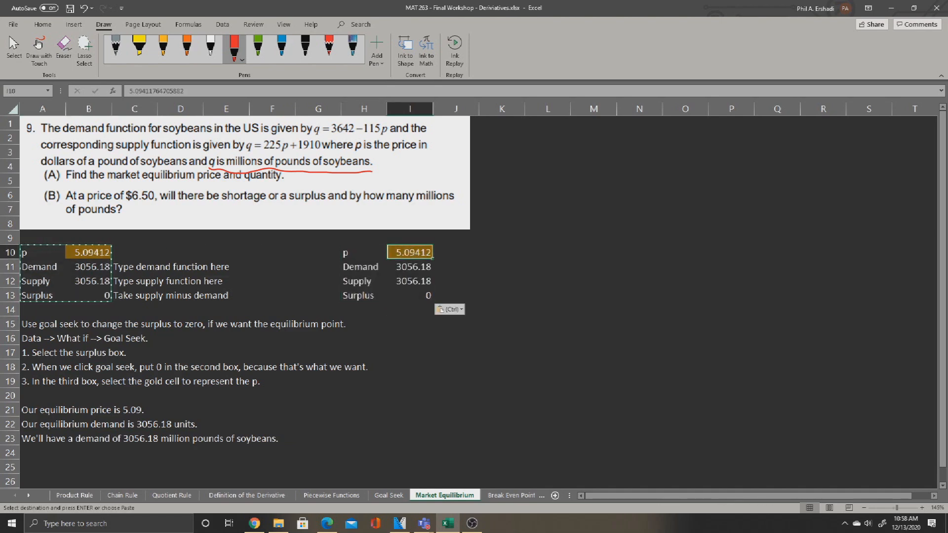
type("6.50")
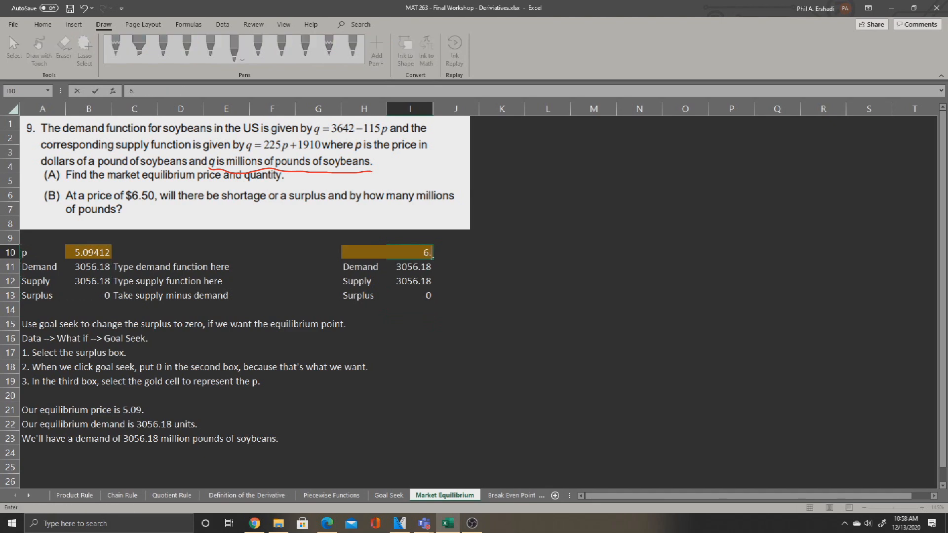
key("Return")
key("Return")
key("Return")
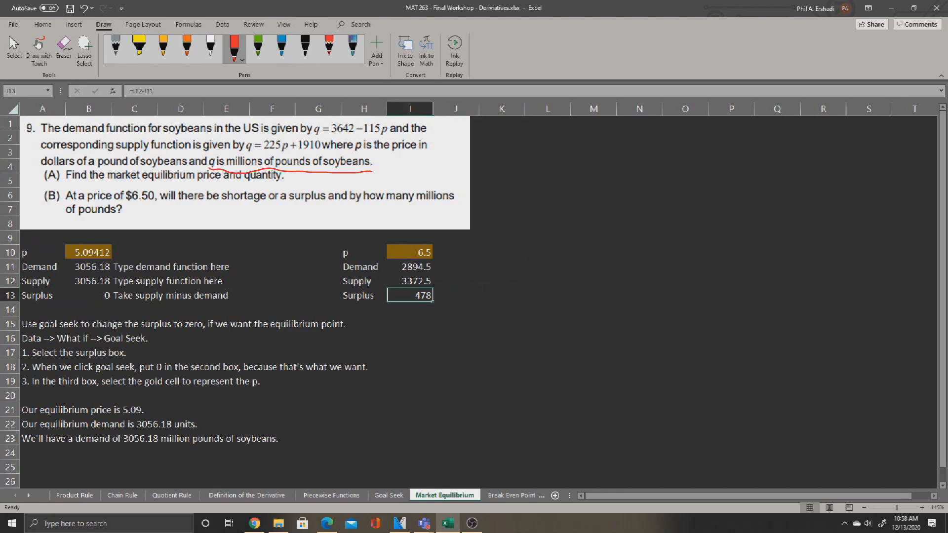
Write "If we change the price to 6.50, we get a surplus of 478 units." in K10 beside the copied table.
key("Right")
key("Right")
key("Up")
key("Up")
key("Up")
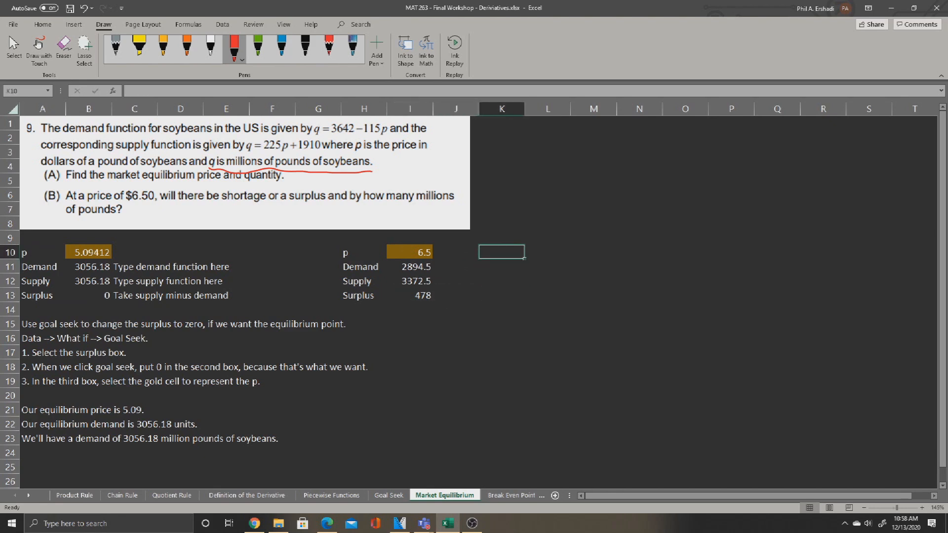
type("If we change the")
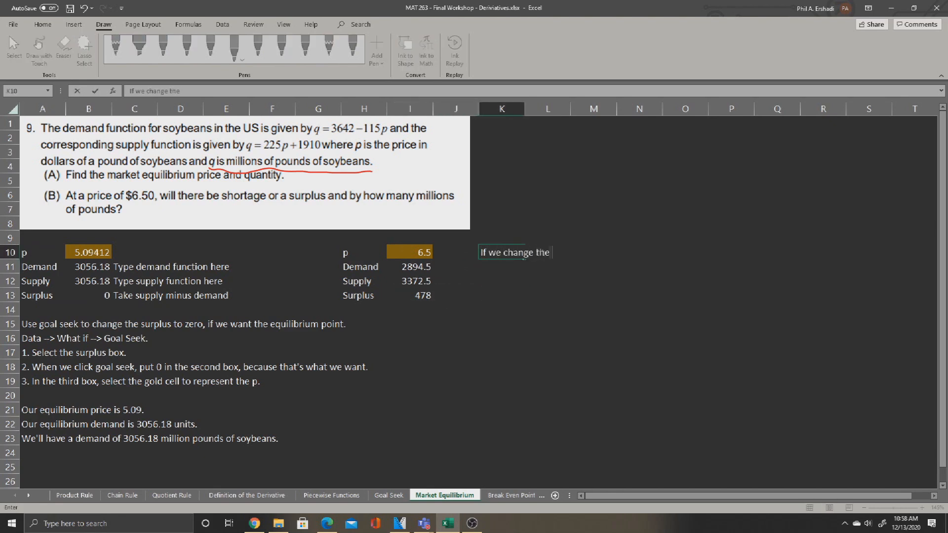
type(" price to 6.50, we get a surplus of 478 units.")
key("Return")
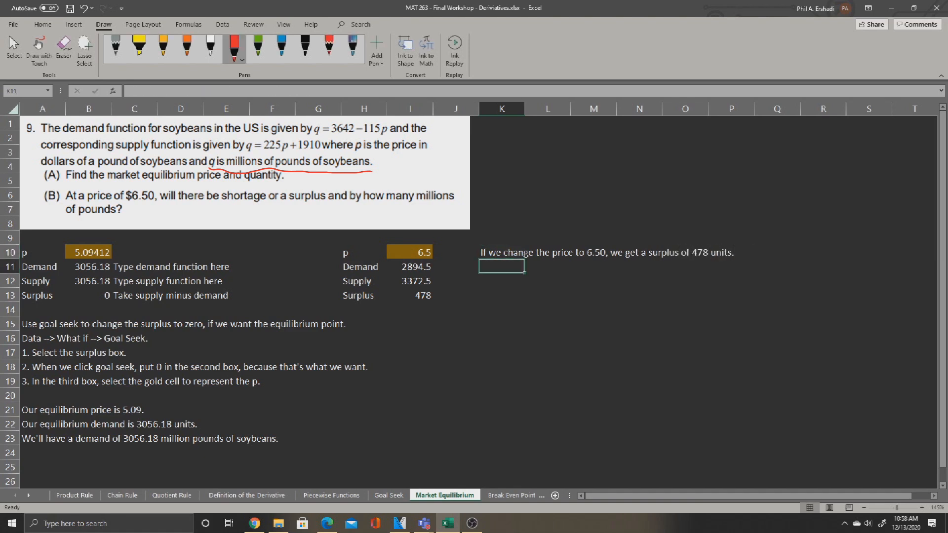
Write the answer "We'll have a surplus of 478 million pounds of soybeans." in K11.
type("We'")
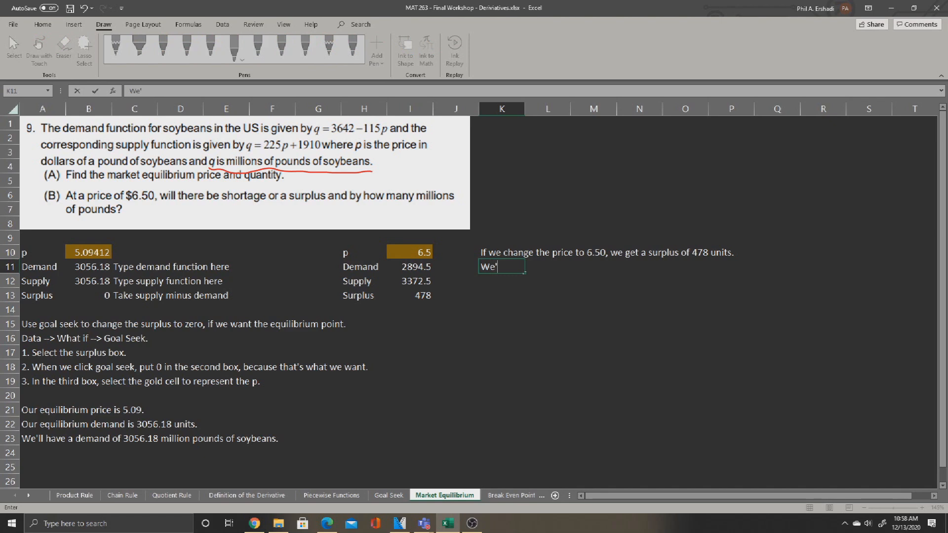
type("ll have a surplus o")
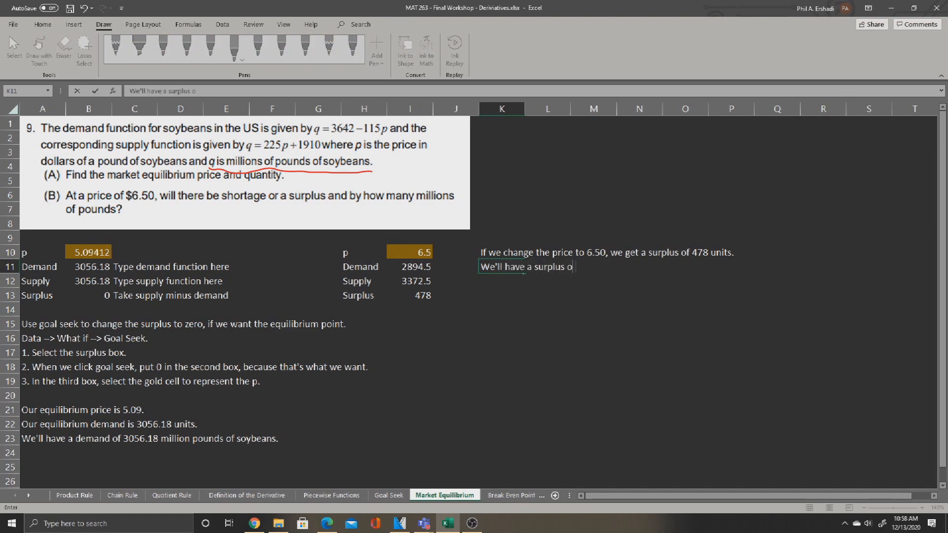
type("f 478 million pounds of soybeans.")
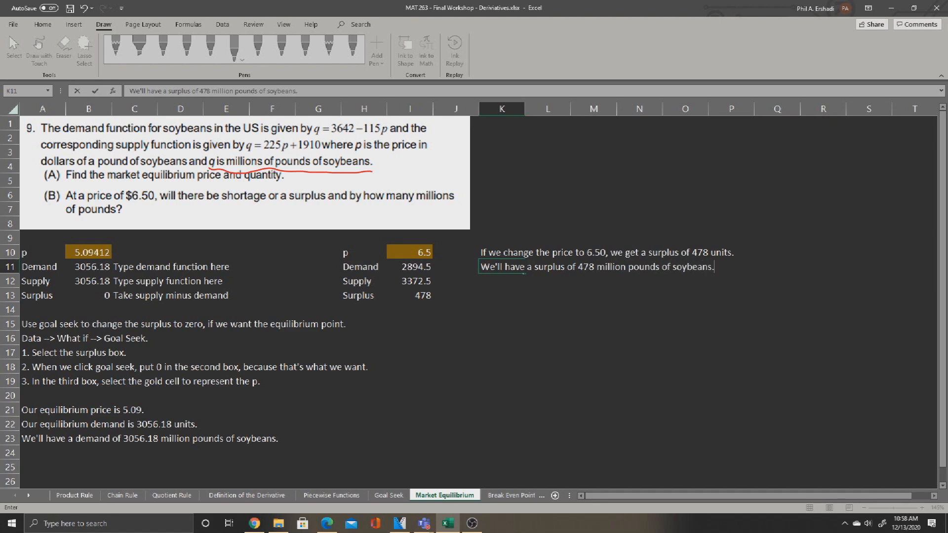
key("Return")
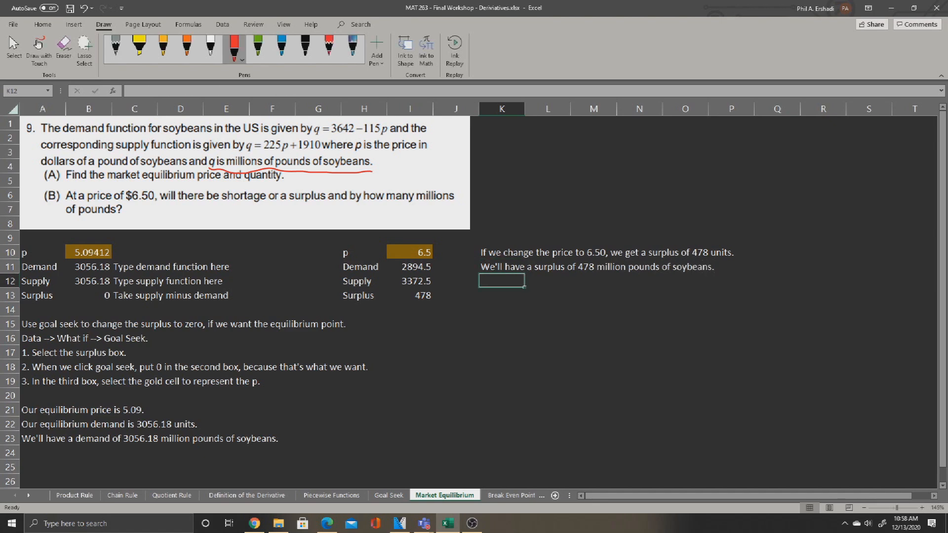
left_click(410, 252)
left_click(410, 295)
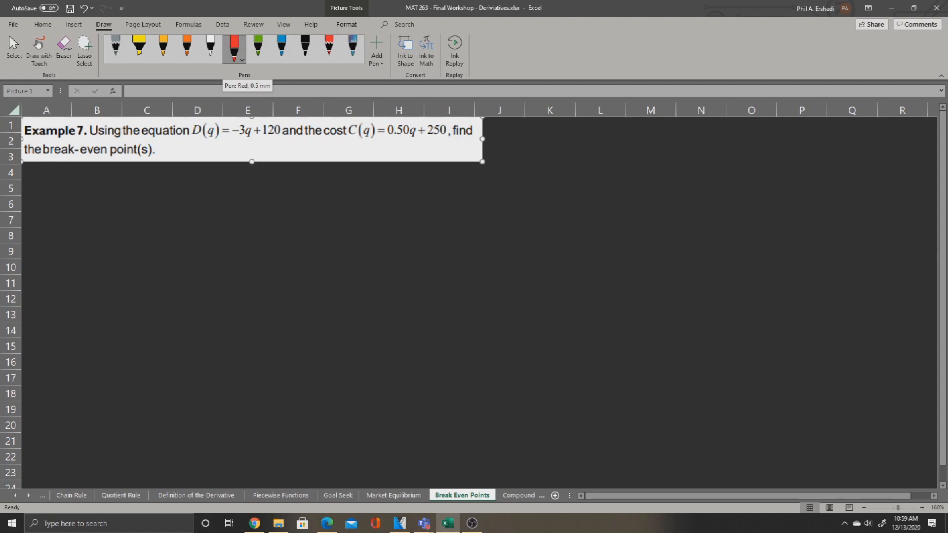
On the Break Even Points sheet, write "Write an equation for profit!" in A5 and "Proft is just revenue minus cost." in A6.
left_click(47, 188)
type("Wri")
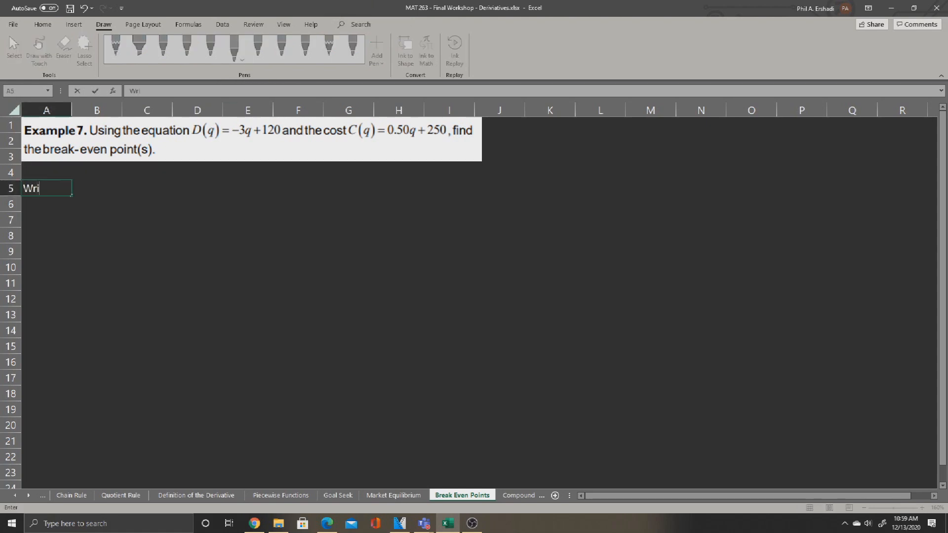
type("te an equation for profit!")
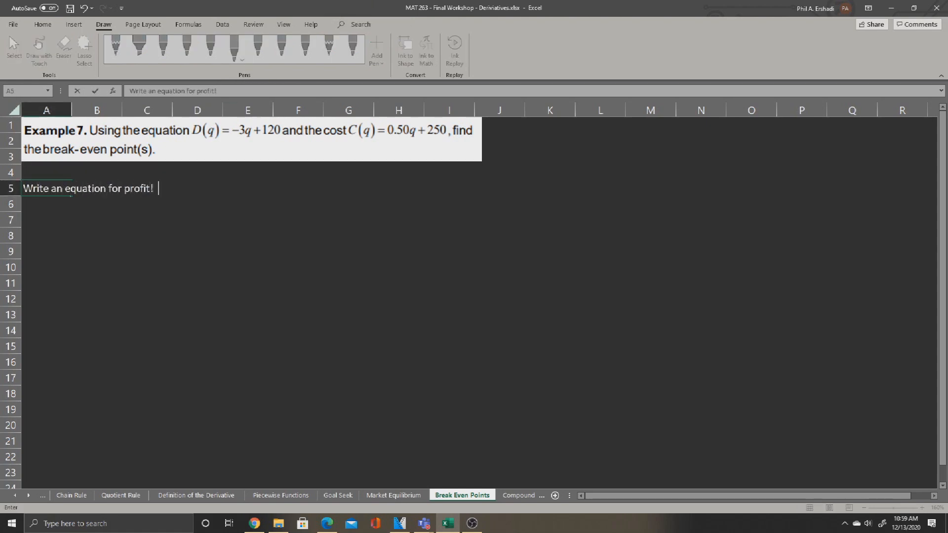
key("Return")
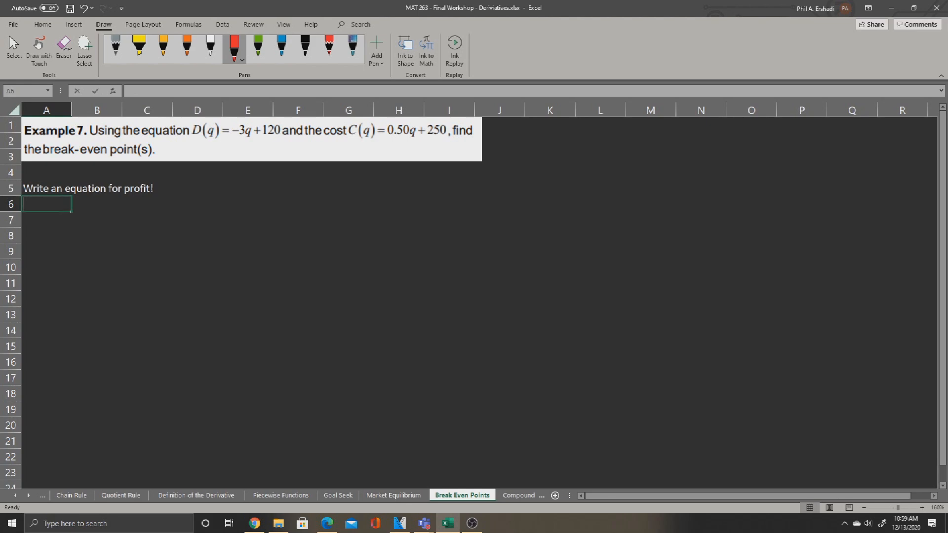
type("Proft is just")
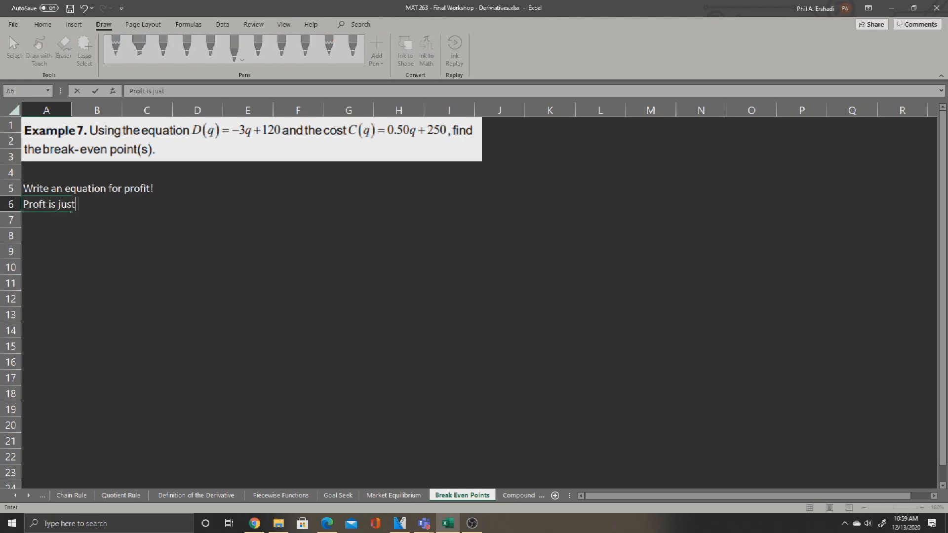
type(" revenue minus cost.")
key("Return")
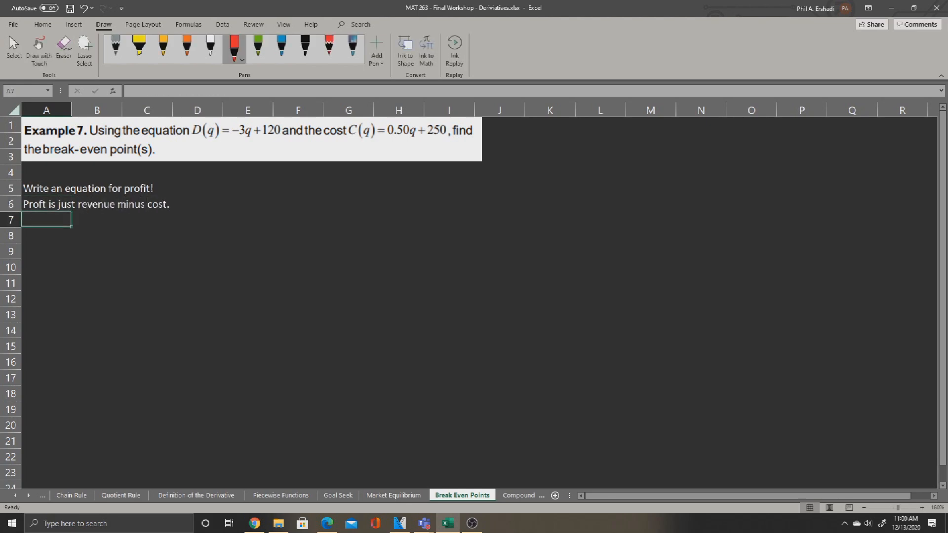
Write the note "Revenue is quantity times Demand" in A7 and go to A9.
type("Revenue is")
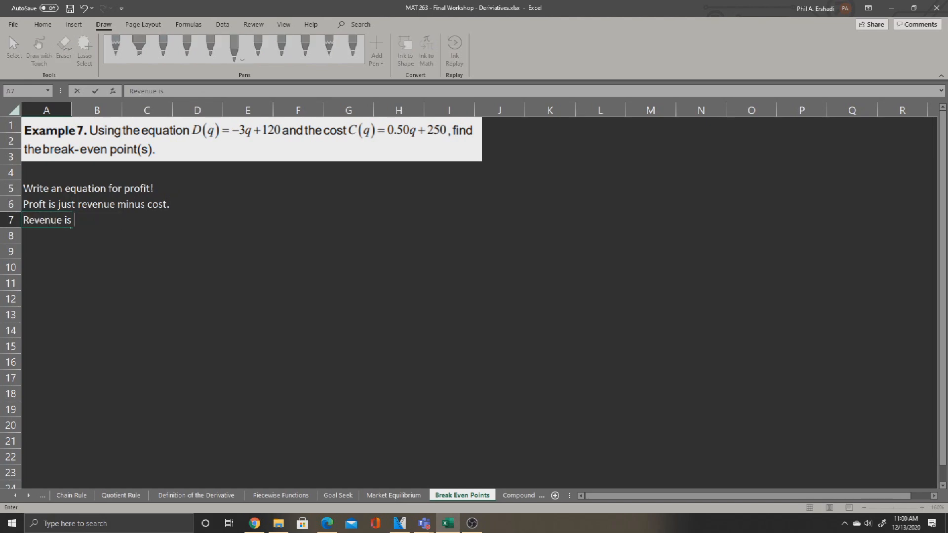
type(" quantity time")
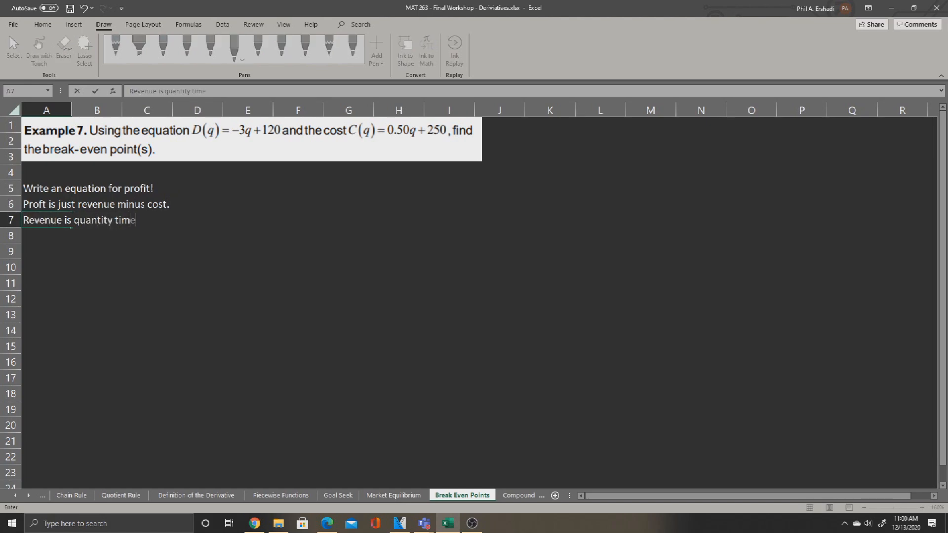
type("s Demand")
key("Return")
key("Return")
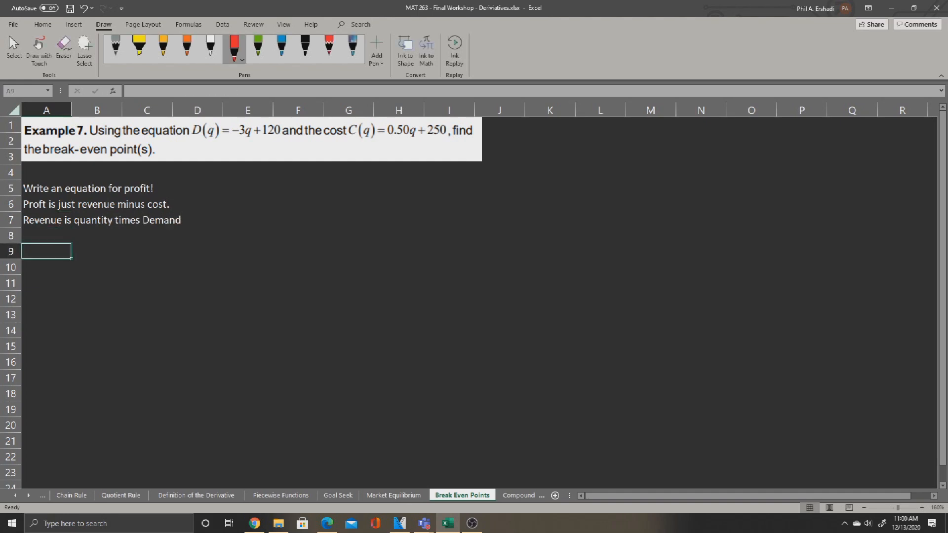
Enter the row labels q, D, C and P in cells A9 through A12.
type("q")
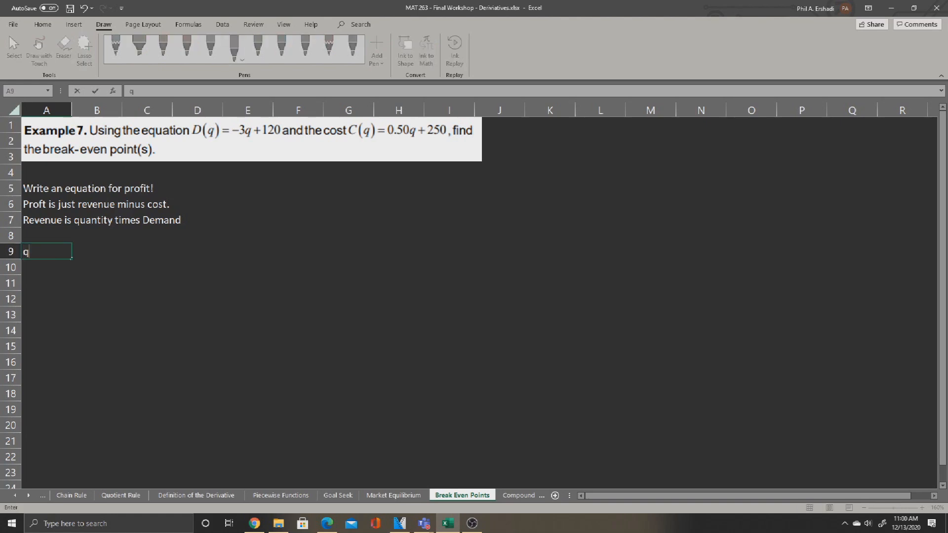
key("Return")
type("D")
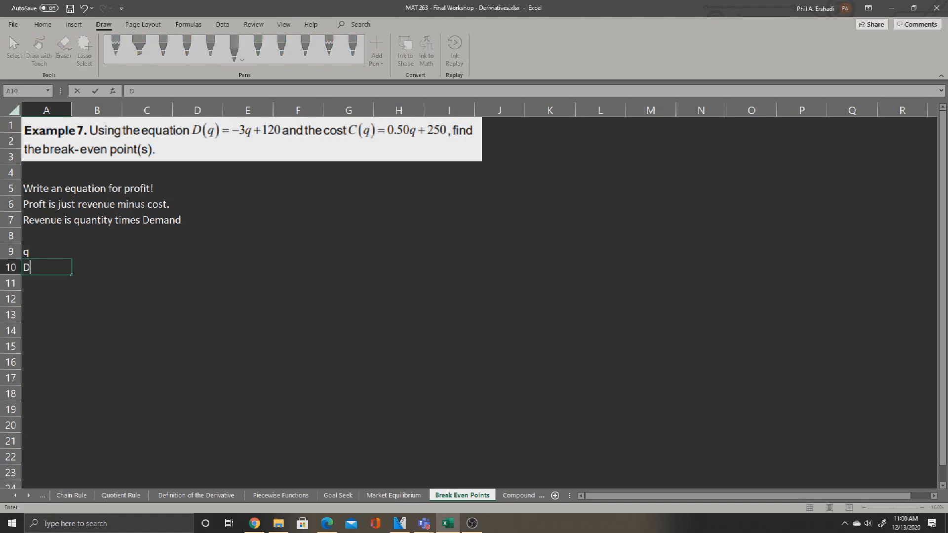
key("Return")
type("C")
key("Return")
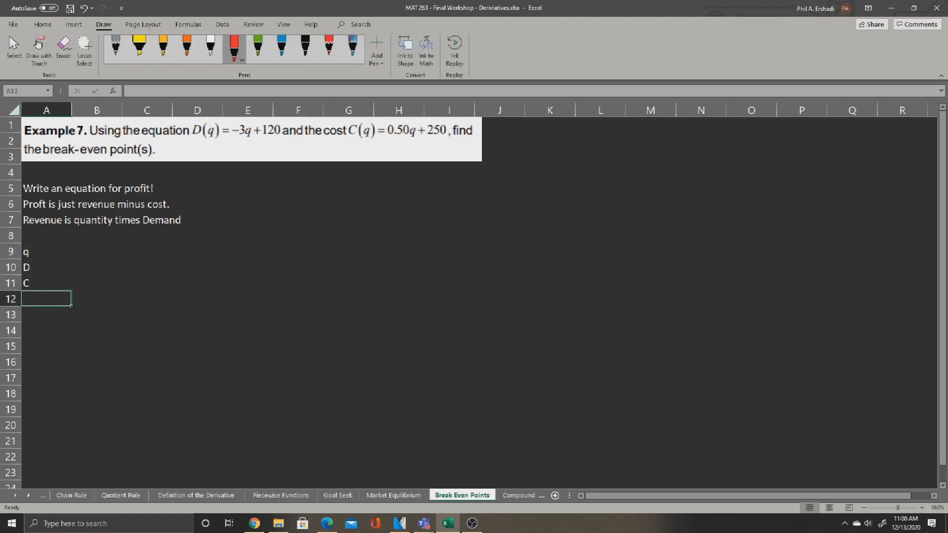
type("P")
key("Return")
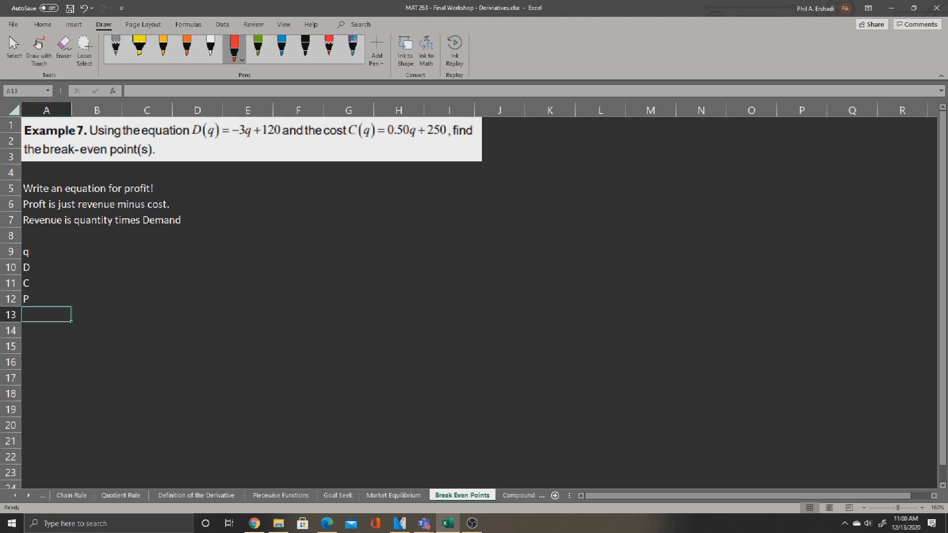
Write "We don't know what quantity is going to give us a break even point, unknown." in C9 on the q row.
key("Up")
key("Up")
key("Up")
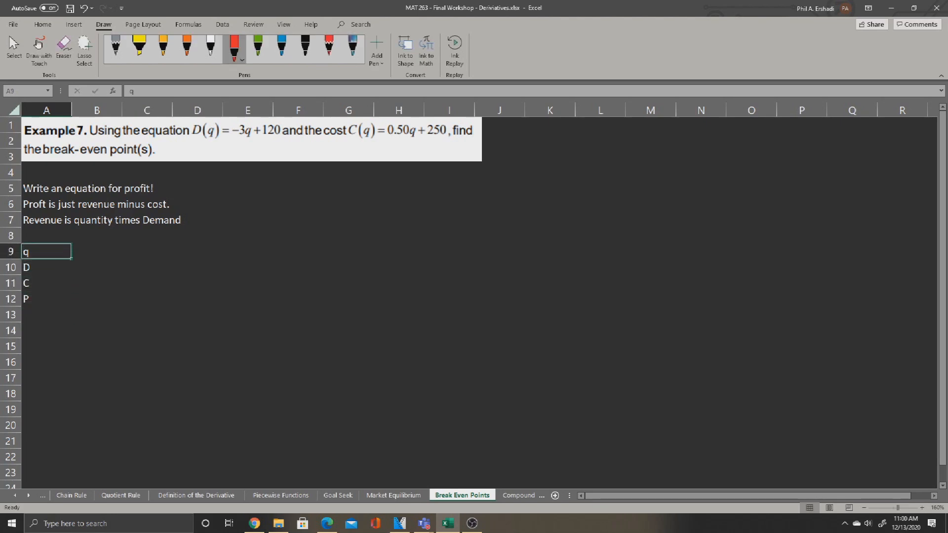
key("Right")
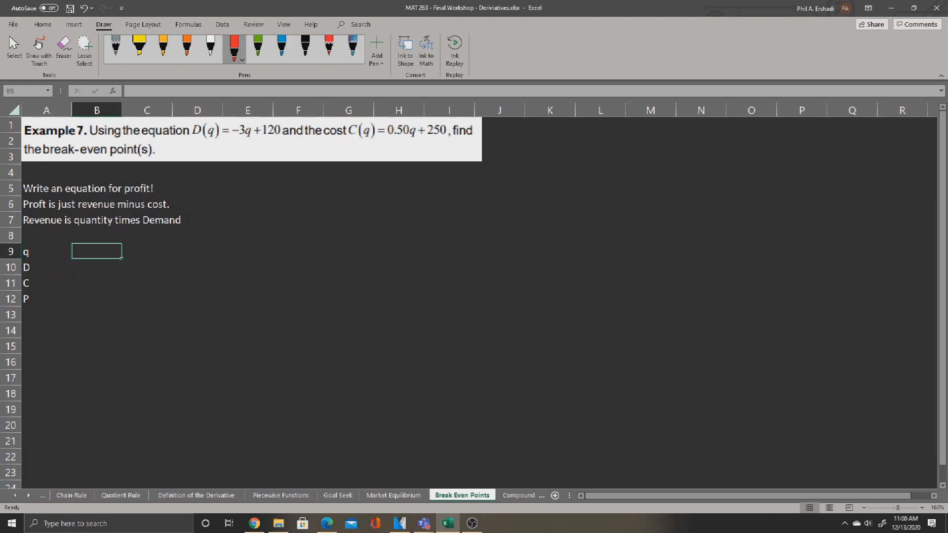
key("Right")
type("We don't know ")
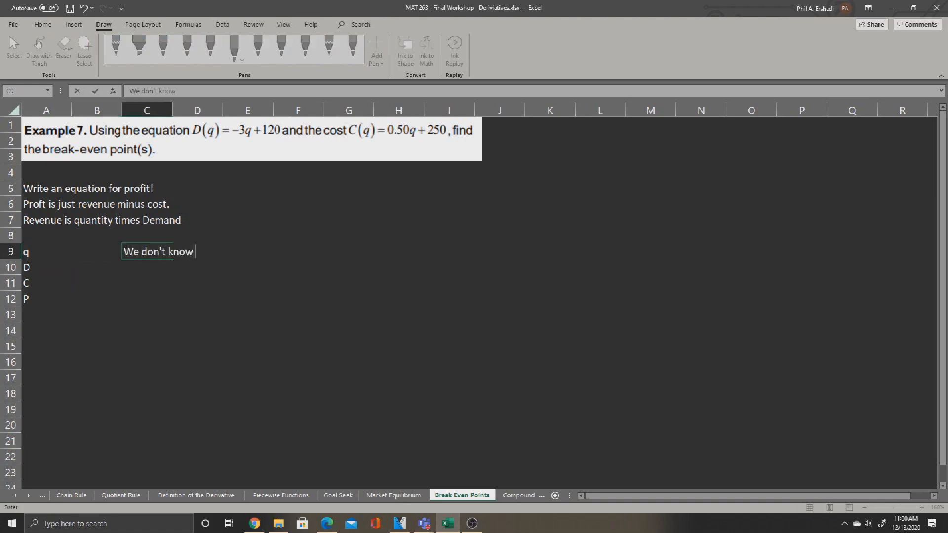
type("what quantity is going to give us a break even points.")
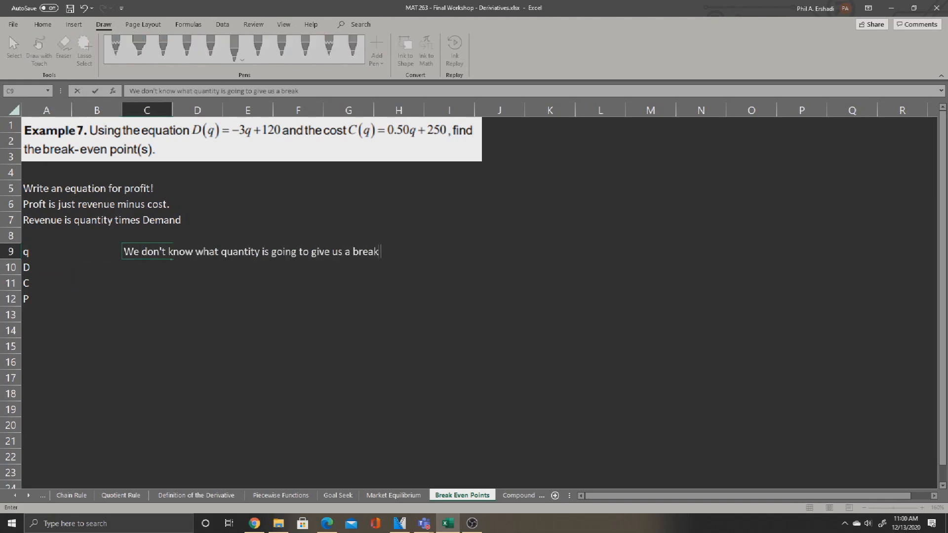
key("BackSpace")
key("BackSpace")
type(", unknwo")
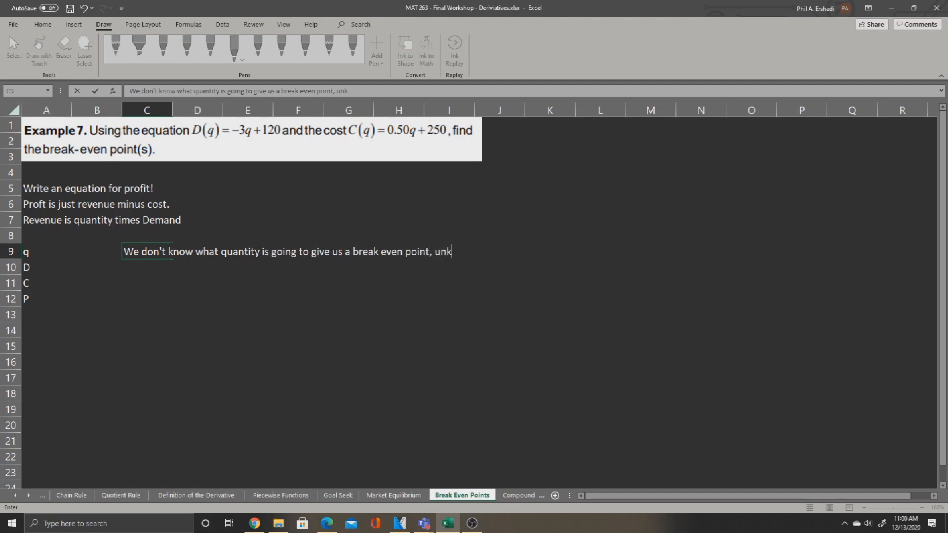
key("BackSpace")
key("BackSpace")
key("BackSpace")
type("nown.")
key("Return")
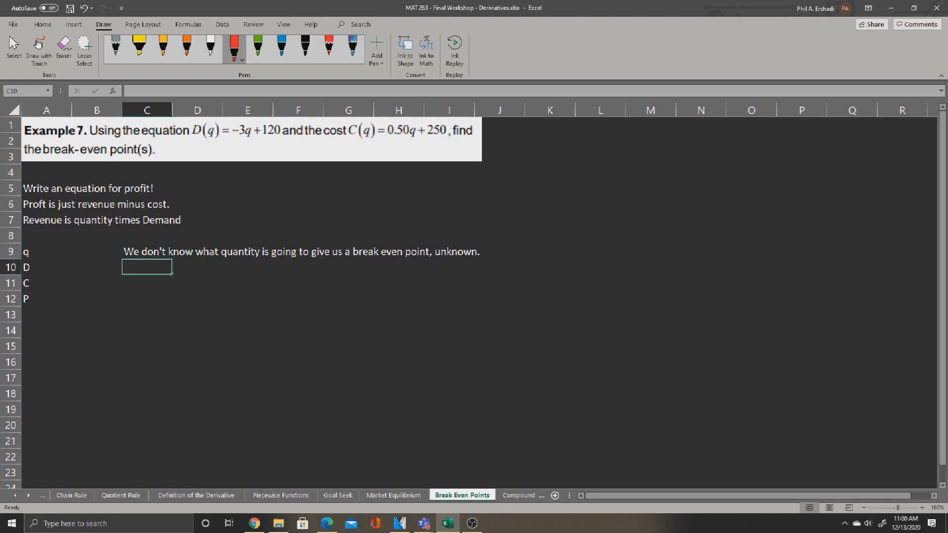
Fill the unknown quantity cell B9 with gold.
left_click(97, 251)
left_click(43, 24)
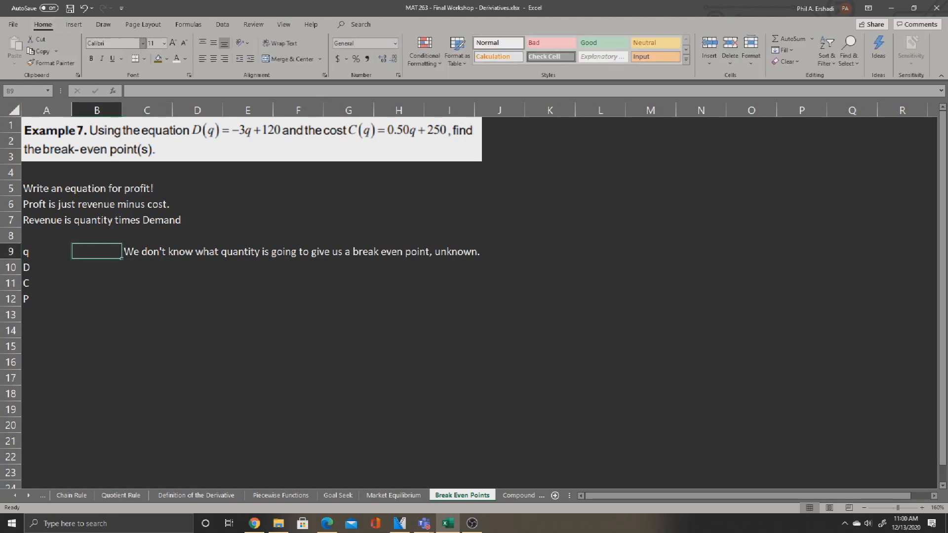
left_click(158, 59)
Write the note "Enter demand function here." in C10 on the D row.
left_click(147, 283)
left_click(147, 267)
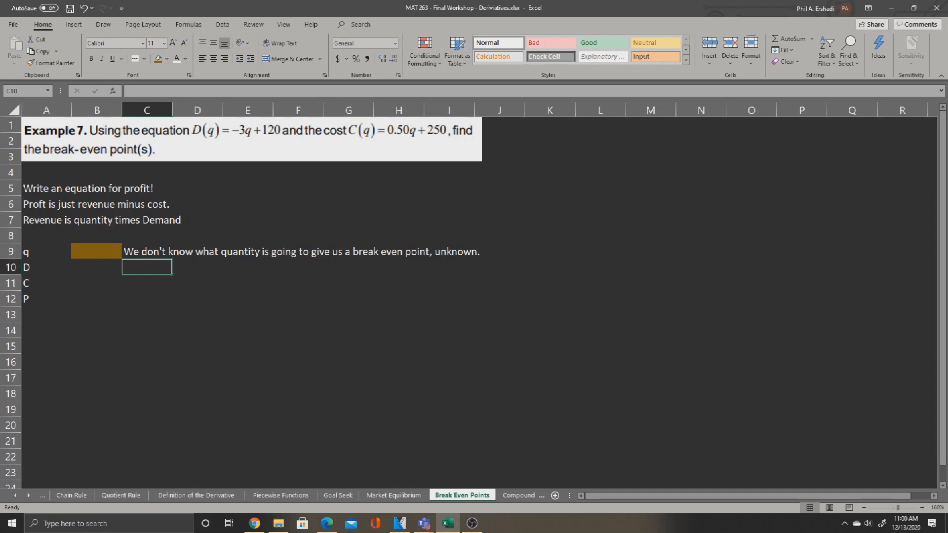
type("Enter demand function here.")
key("Return")
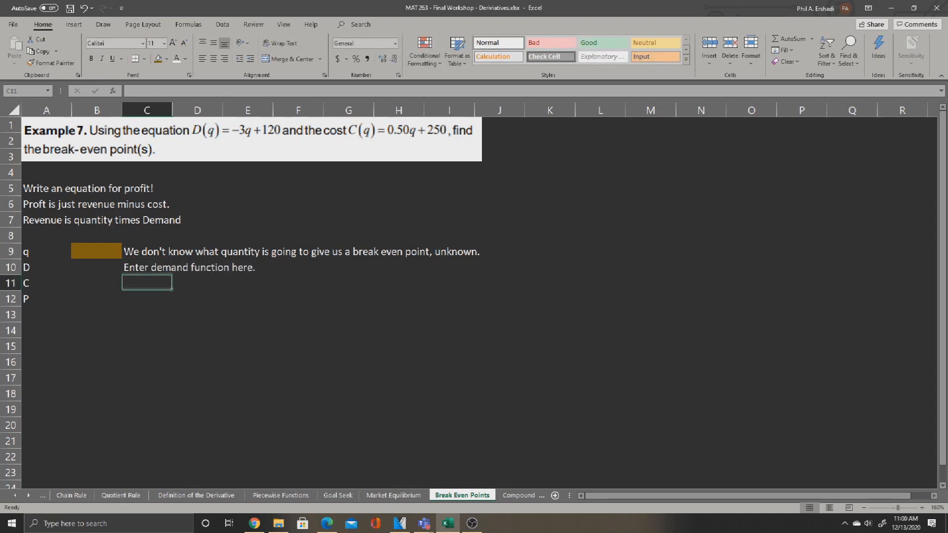
Enter the demand formula =-3*B9+120 in B10.
key("Left")
key("Up")
type("=-3*")
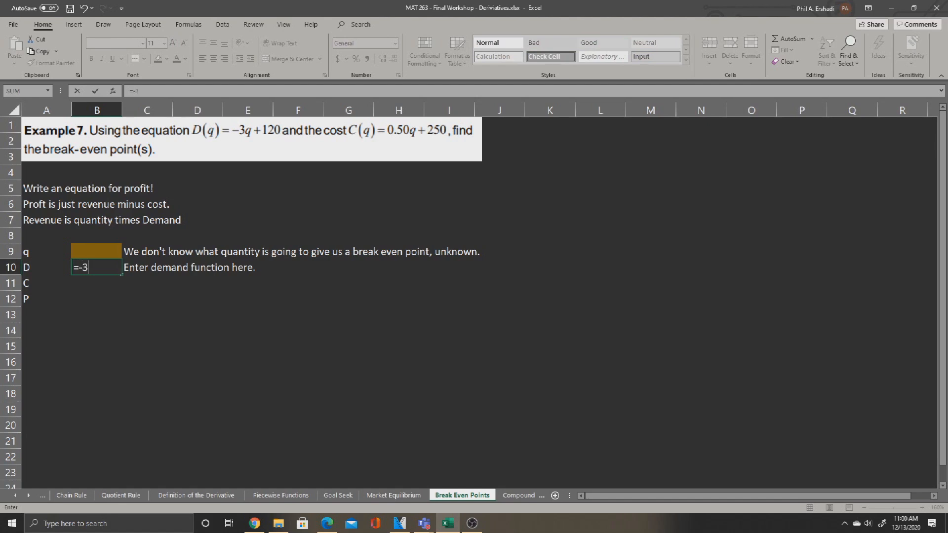
key("Up")
type("+120")
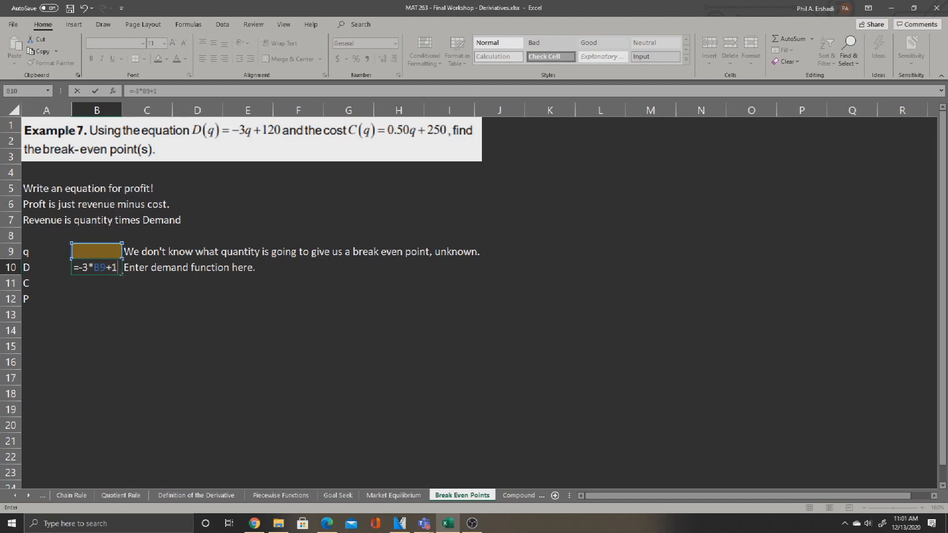
key("Return")
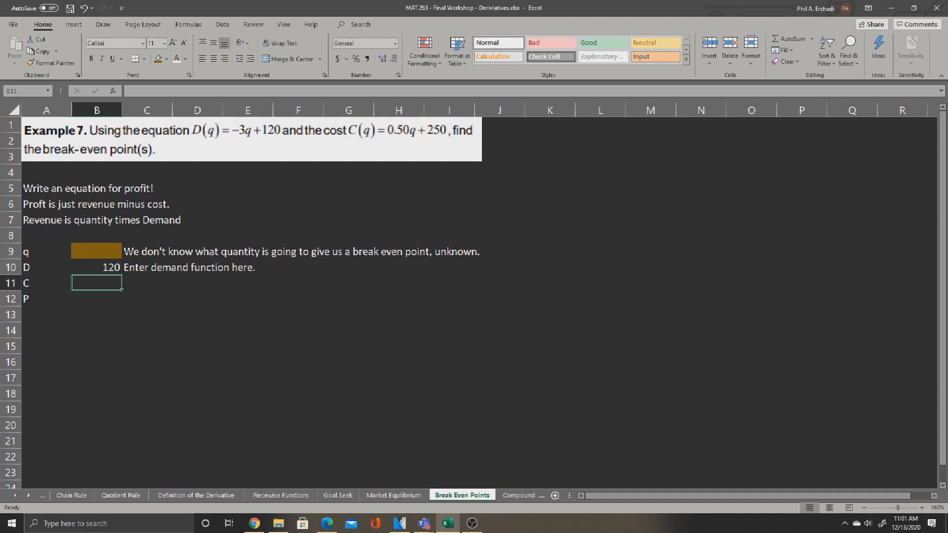
Enter the cost formula =.5*B9+250 in B11.
type("=")
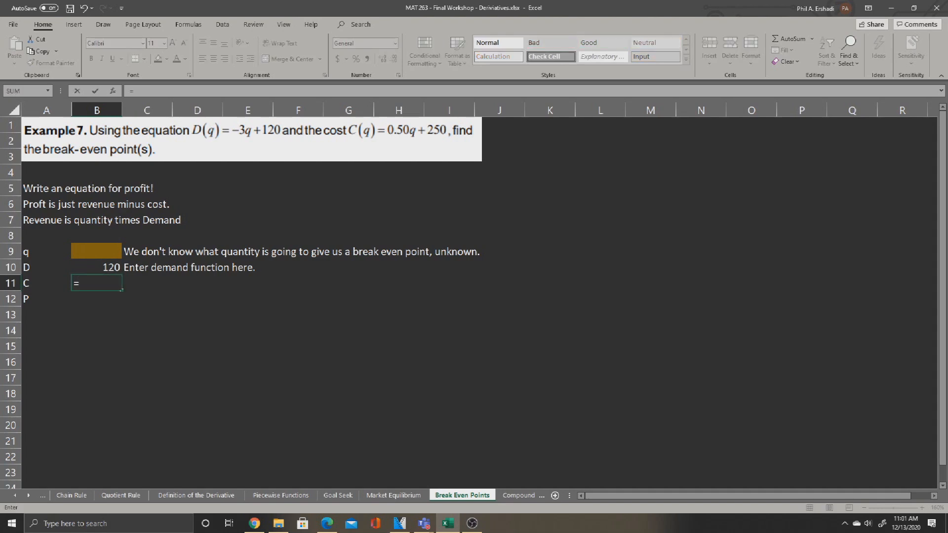
type(".5*")
key("Up")
key("Up")
type("+250")
key("Return")
Write the note "Enter Cost function here." in C11 on the C row.
key("Down")
key("Right")
key("Up")
key("Up")
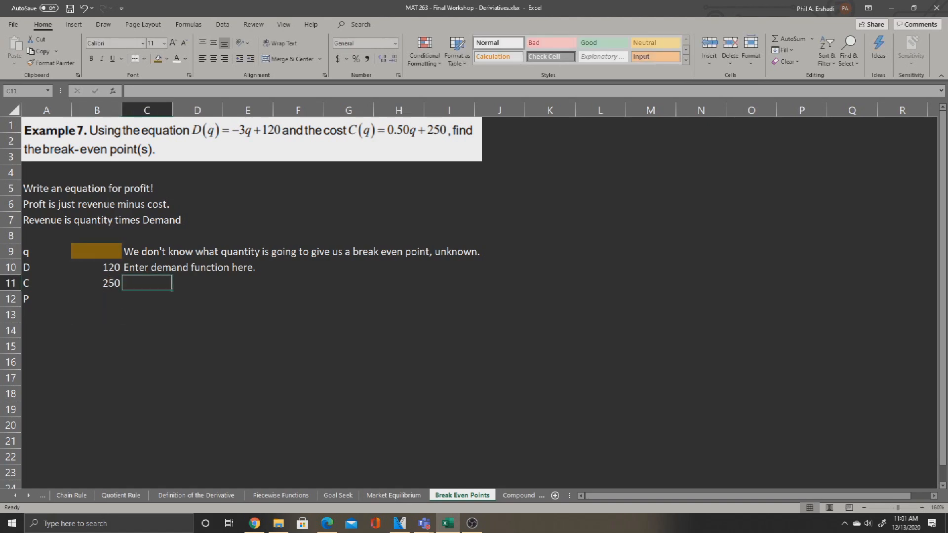
type("Enter Cost function here.")
key("Return")
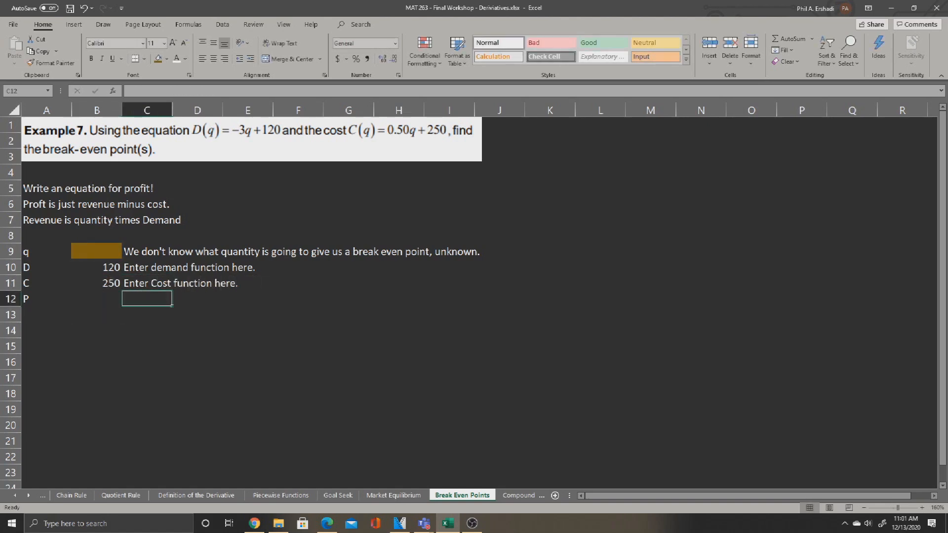
Write the note "Take q*D - C" in C12 on the P row.
type("T")
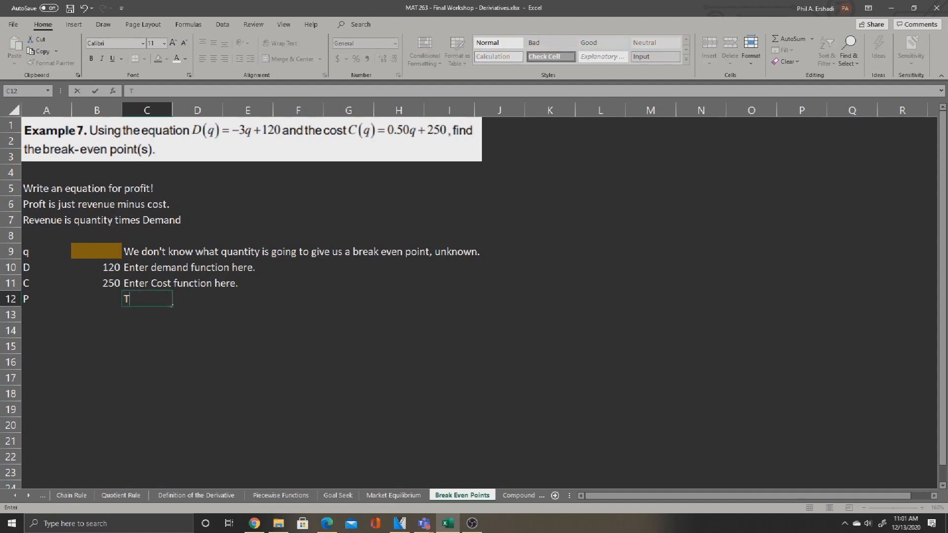
type("ake q*D - C")
key("Return")
Enter the profit formula =B9*B10-B11 in B12.
left_click(97, 299)
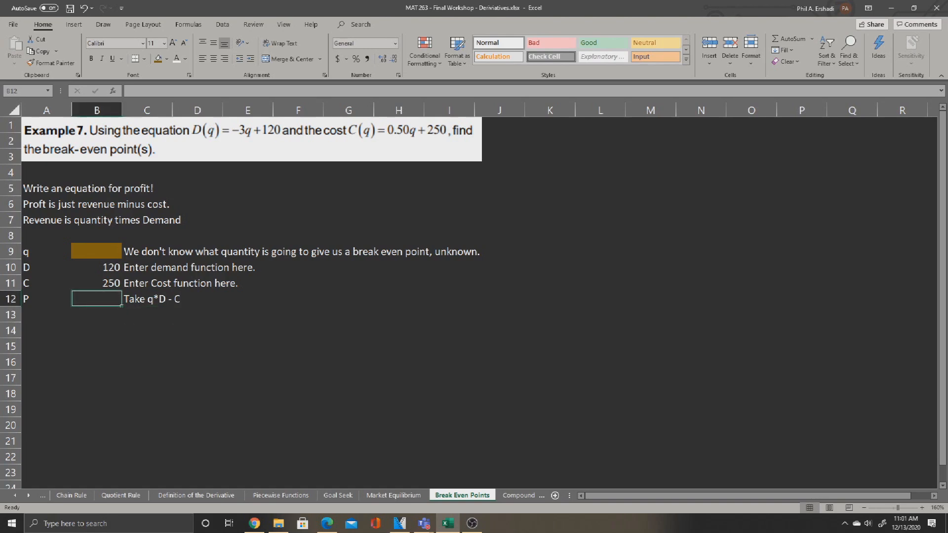
type("=")
left_click(96, 251)
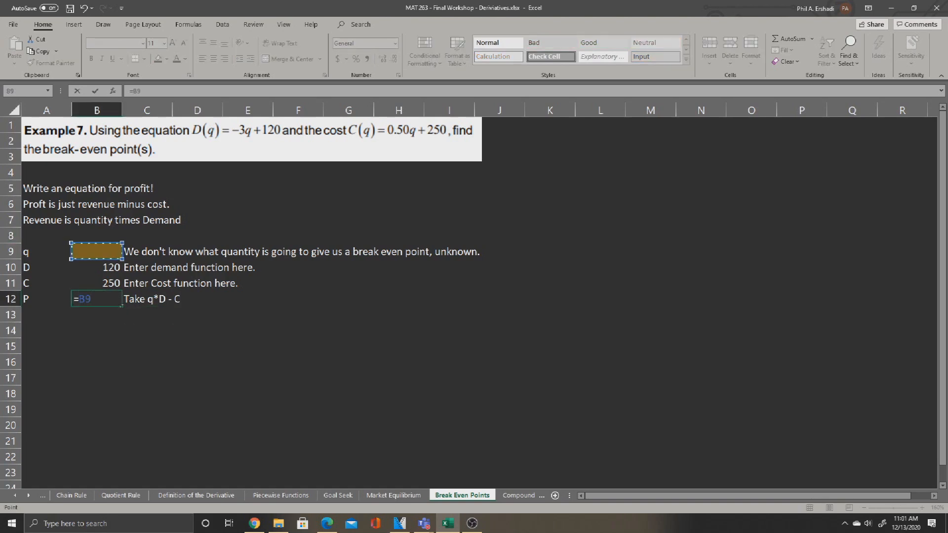
type("*")
left_click(97, 267)
type("-")
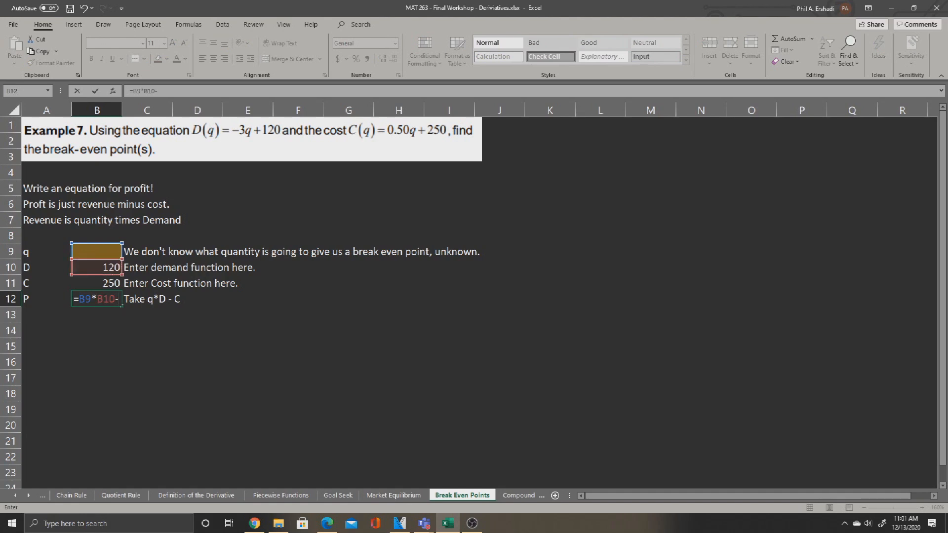
left_click(96, 283)
key("ctrl+Return")
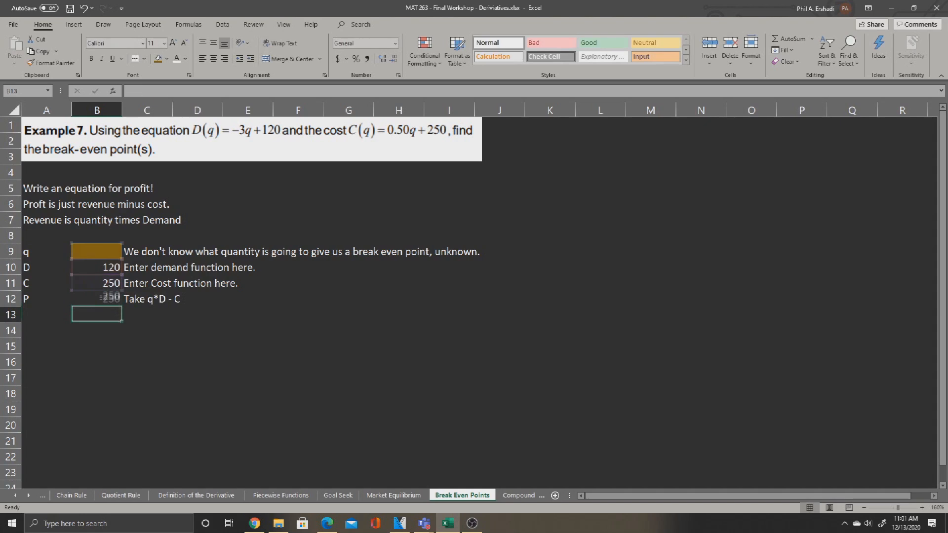
Write the note "We can goal seek profit to zero to find our break even point." in A14.
key("Down")
key("Down")
key("Left")
type("We ")
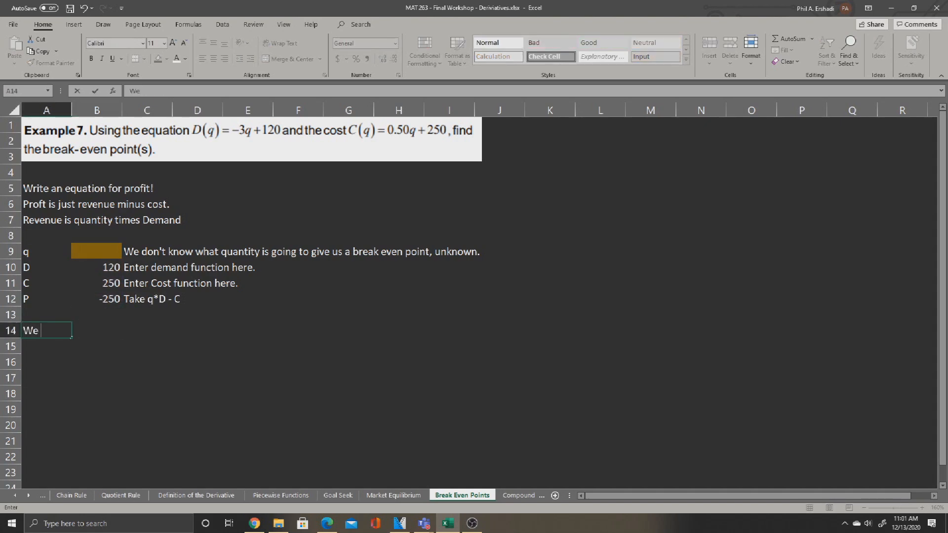
type("can goal seek profit to zero")
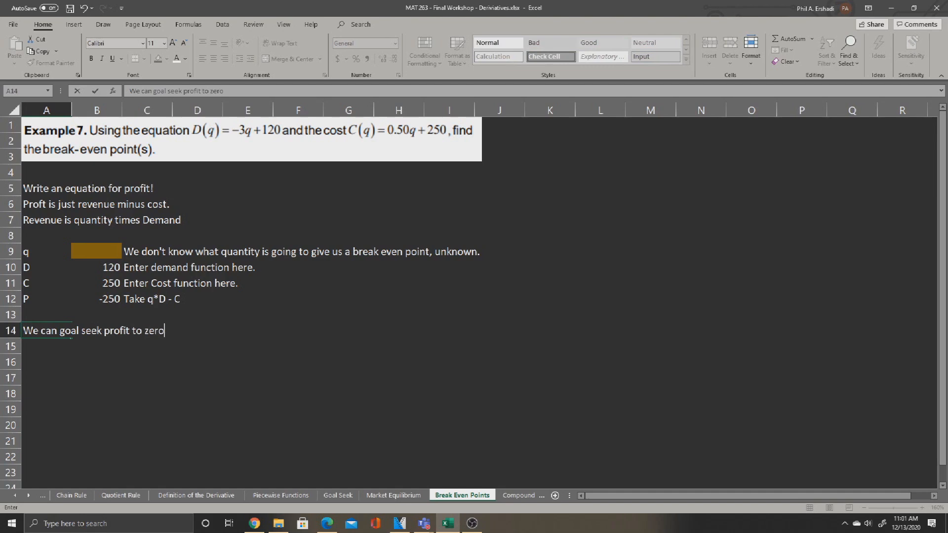
type(" to find our break even point.")
key("Return")
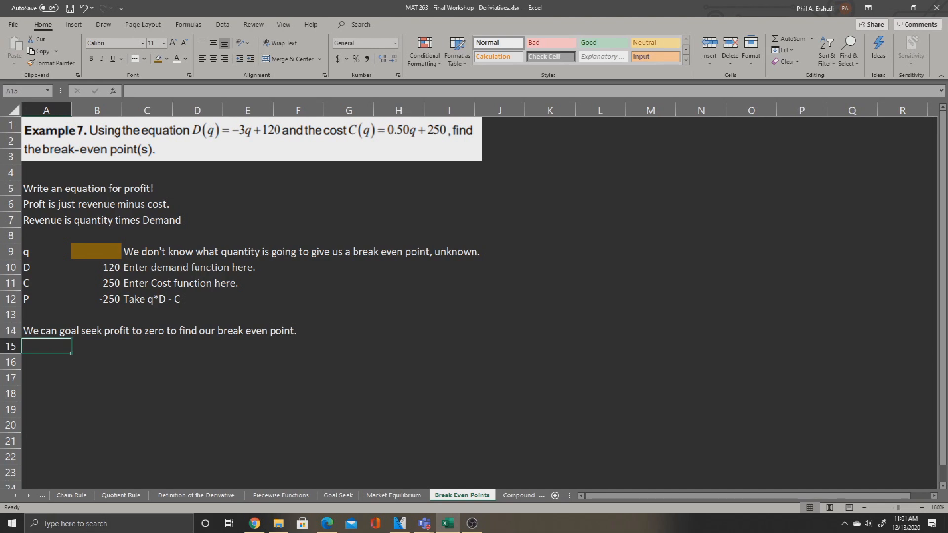
Write the instruction "Data --> What if --> Goal seek." in A15.
type("Data -")
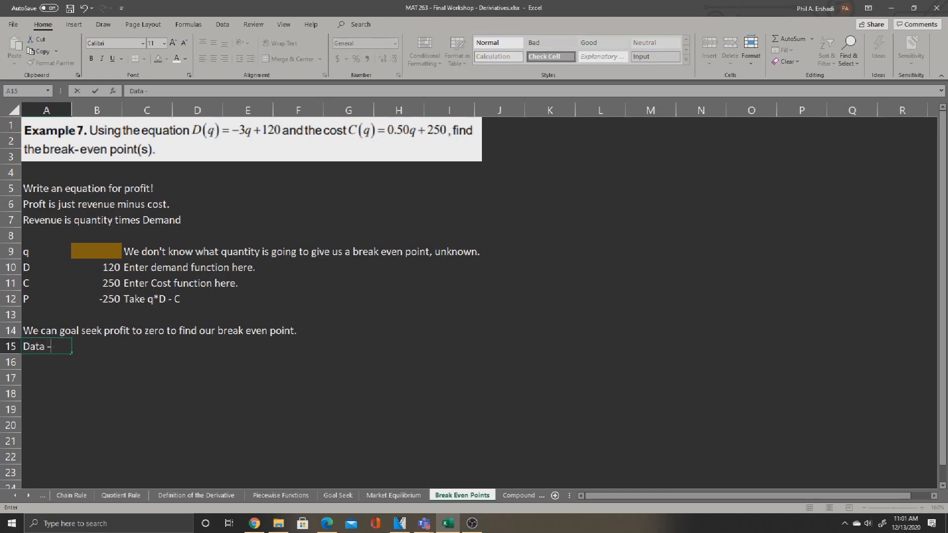
type("-> What if --> G")
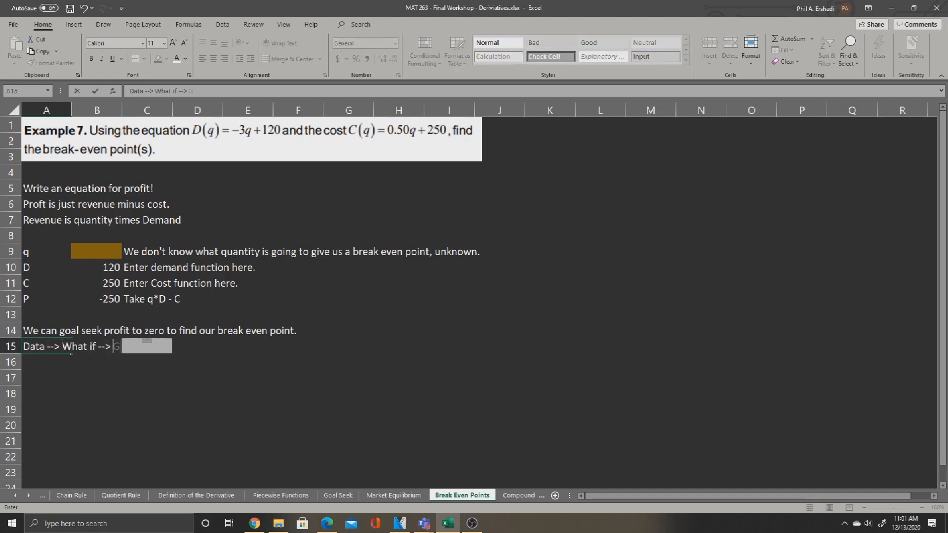
type("oal seek.")
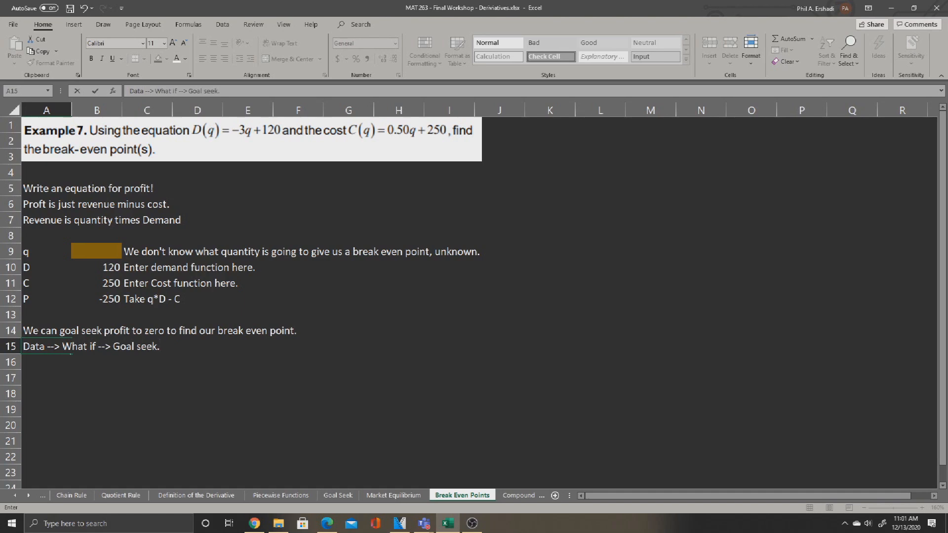
key("Return")
Write "2nd box: put zero." in A16 and "3rd box: click the gold cell." in A17.
type("2nd box")
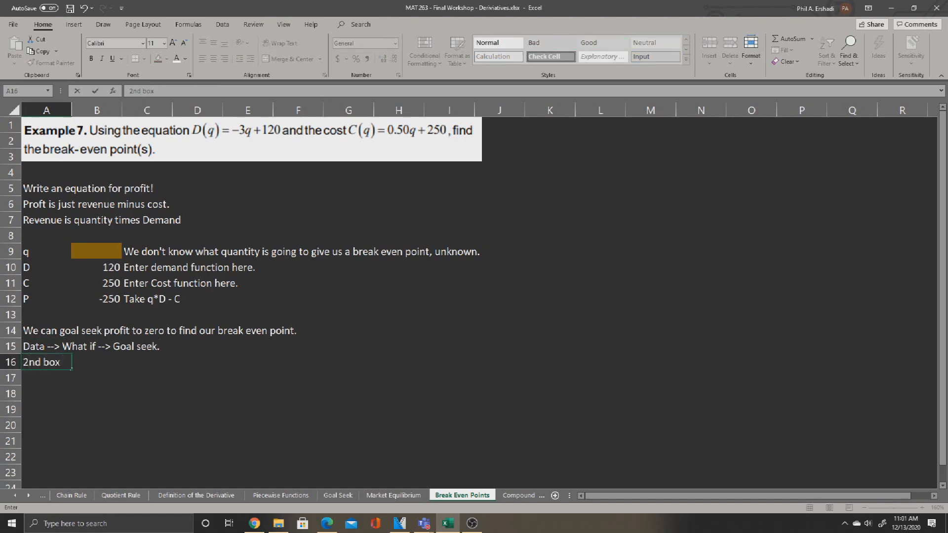
type(": put zero.")
key("Return")
type("3r")
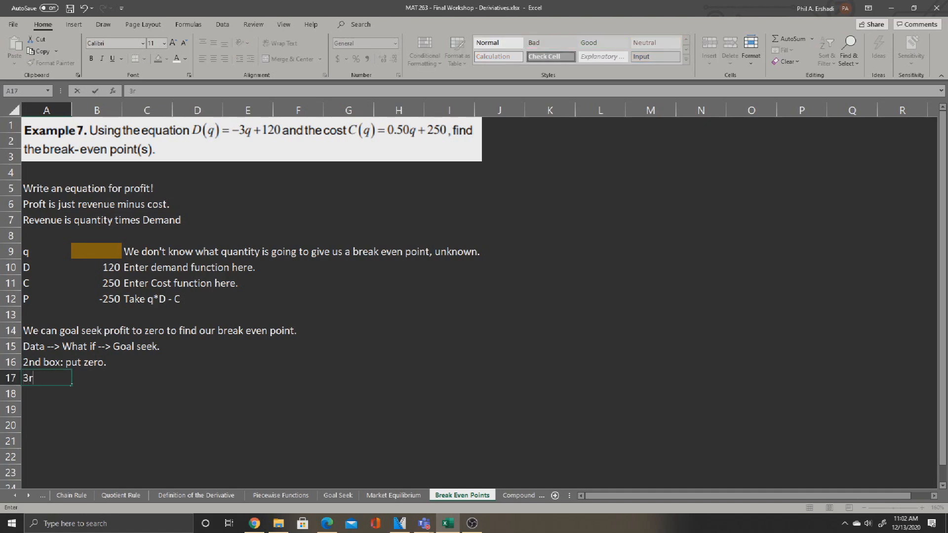
type("d box: c")
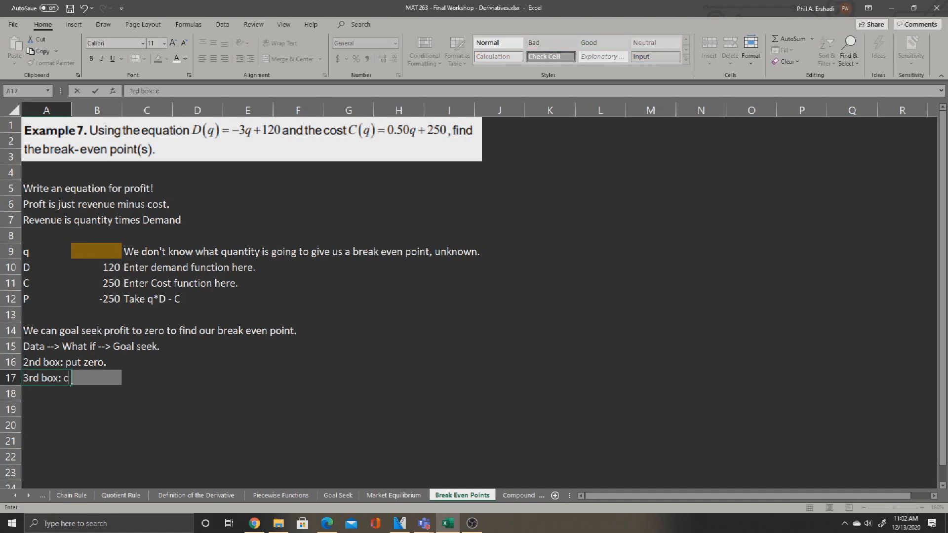
type("lick the gold cell.")
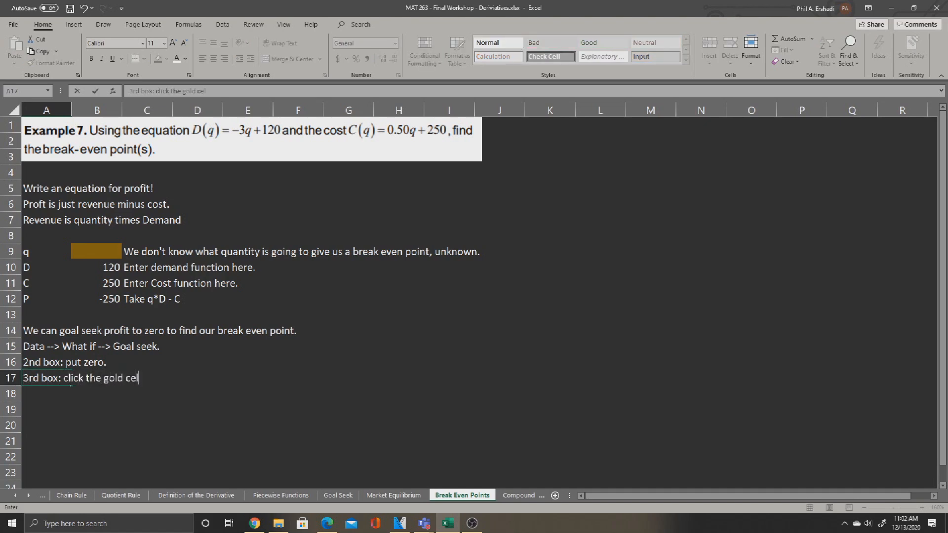
key("Return")
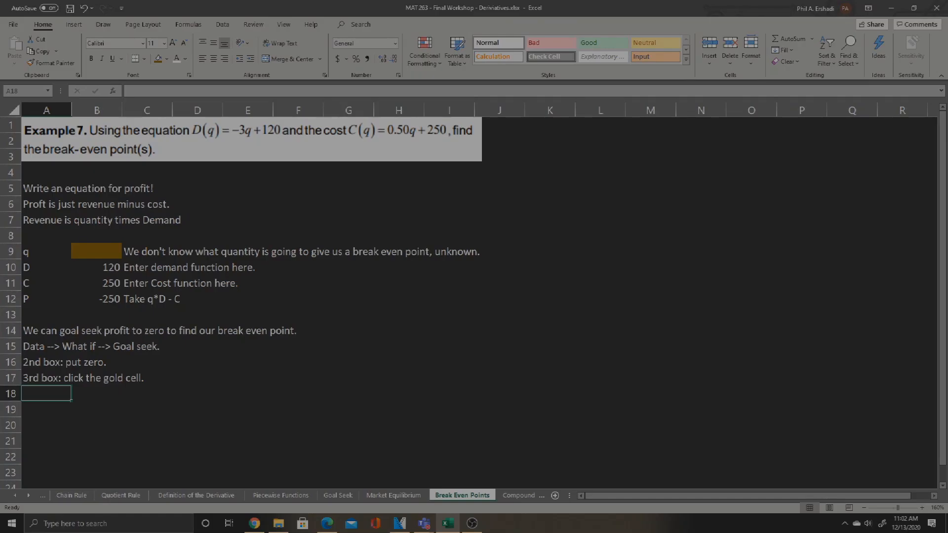
Write in A18 "To tell excel that q should be positive, start off with some kind of positive number for q before you goal seek.".
left_click(97, 251)
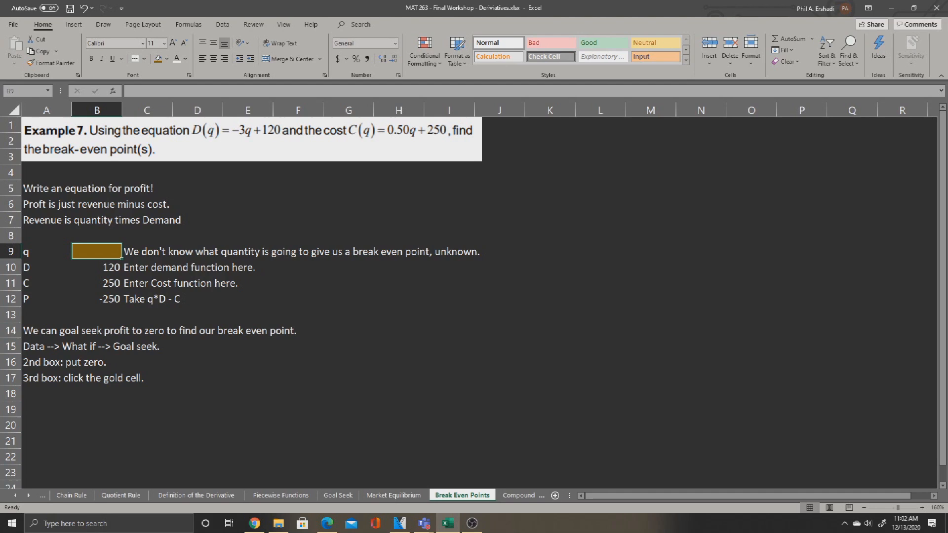
left_click(46, 394)
type("To tell excel that q should be positive")
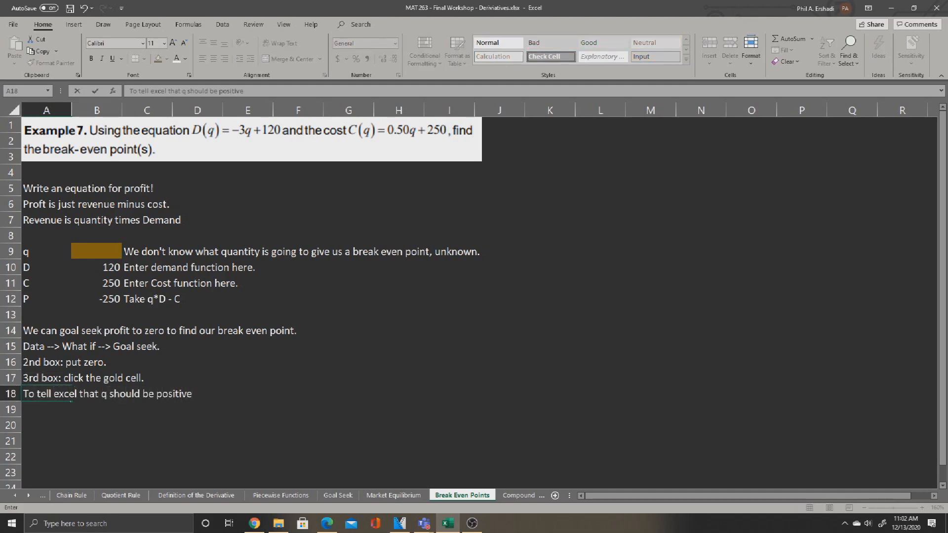
type(", start off with some k")
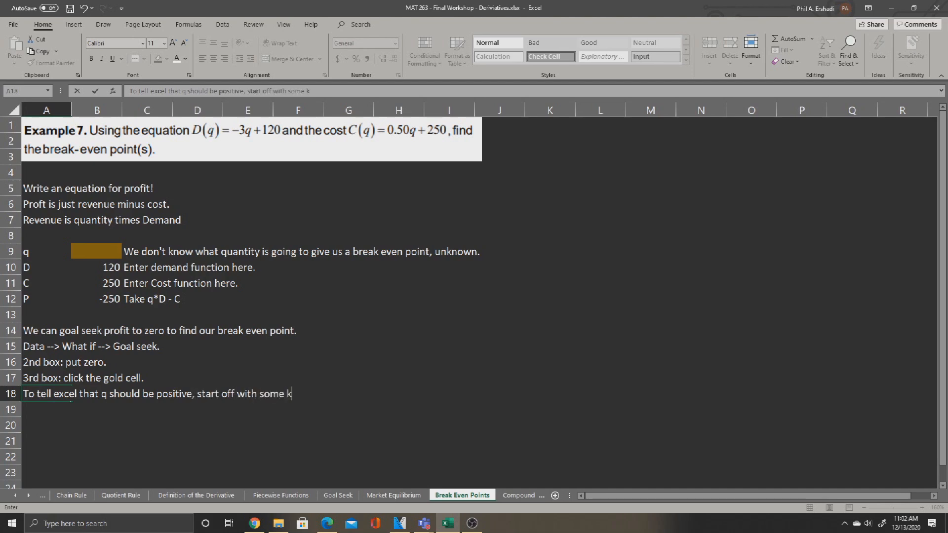
type("ind of positive number for q before you goal seek.")
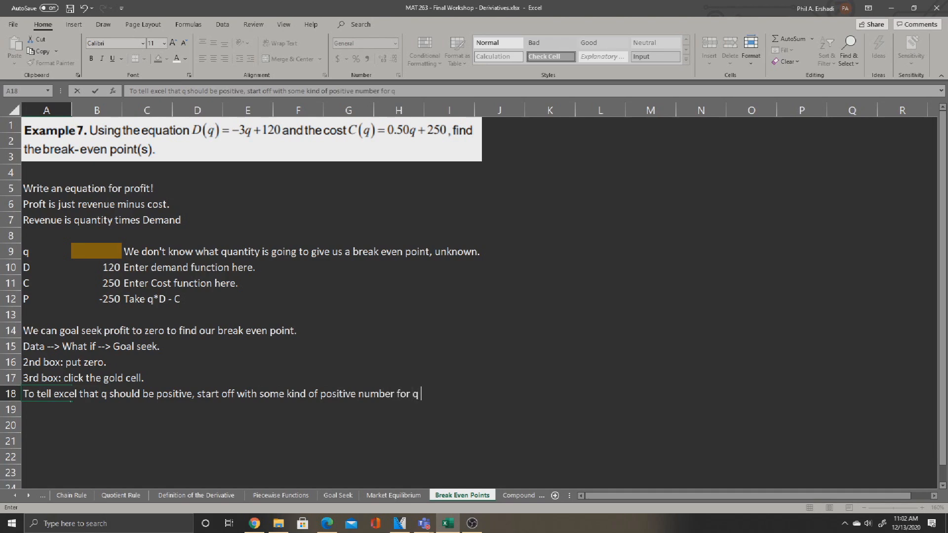
key("Return")
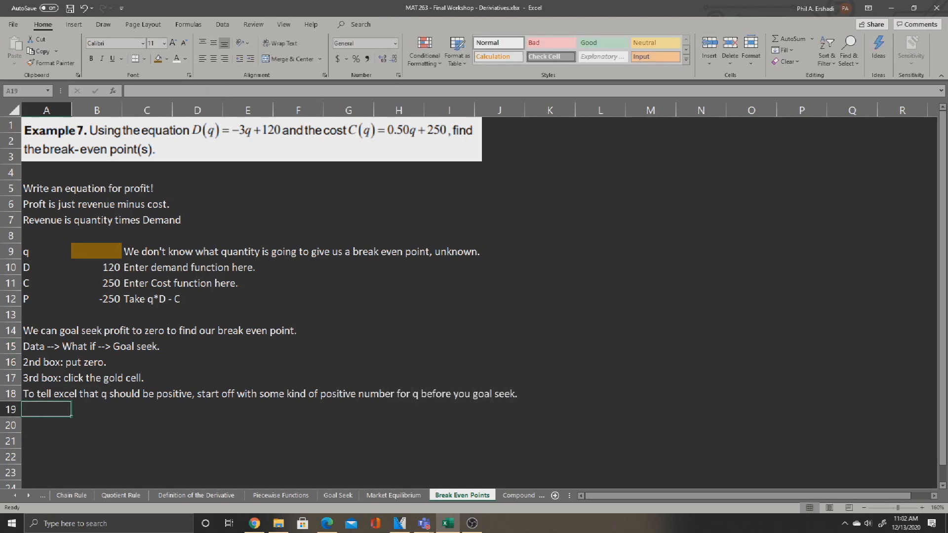
Enter 200 as the positive starting value for q in the gold cell B9.
left_click(96, 252)
type("200")
key("Return")
left_click(97, 251)
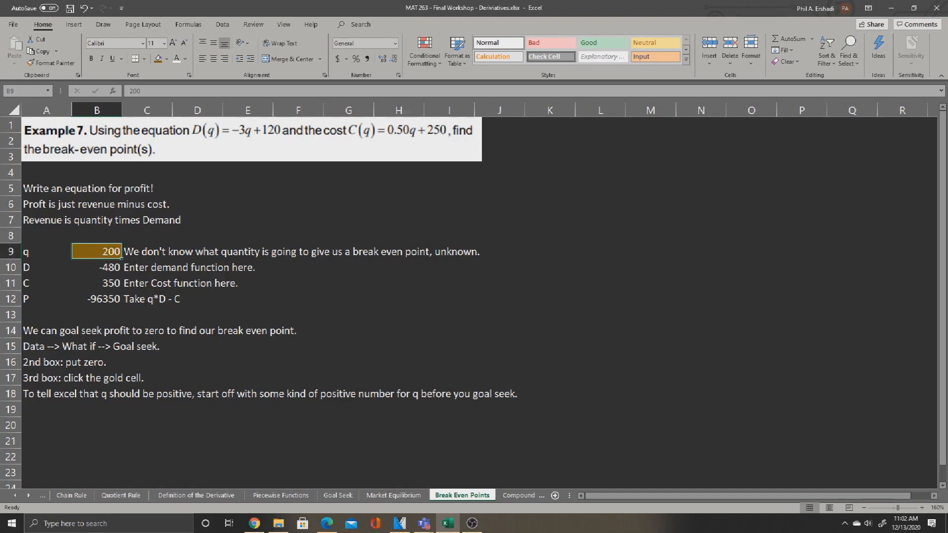
key("BackSpace")
key("BackSpace")
key("BackSpace")
key("BackSpace")
key("BackSpace")
key("BackSpace")
key("BackSpace")
key("BackSpace")
key("BackSpace")
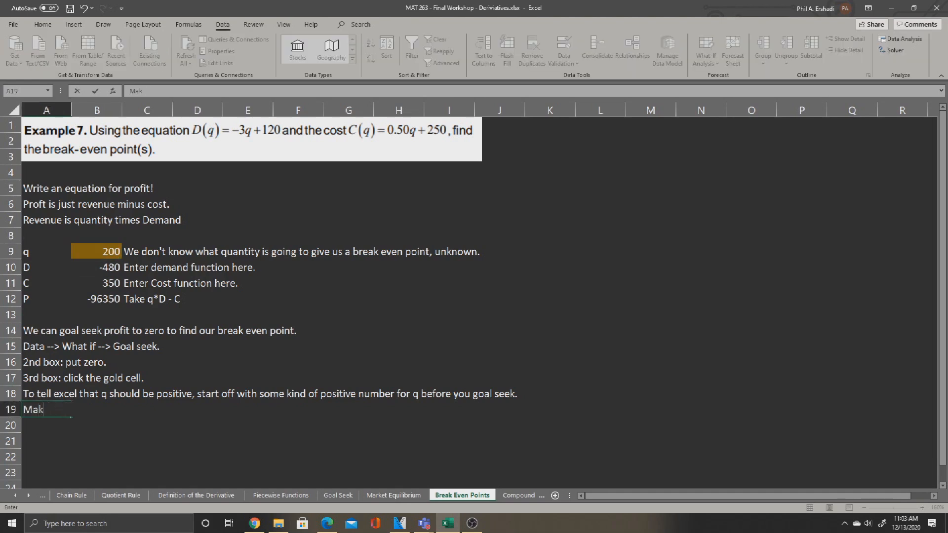
Write the note "Make sure you select your profit box before you goal seek." in A20.
key("Return")
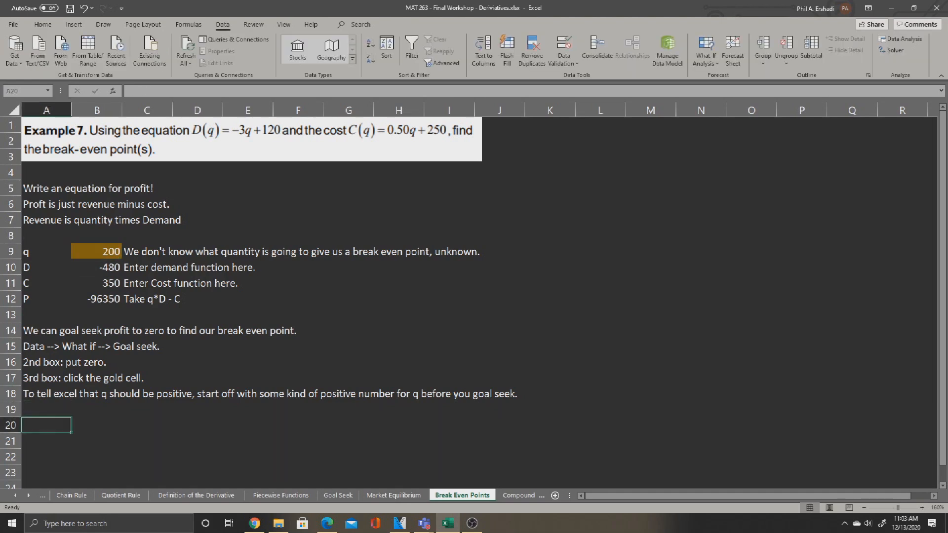
type("Make sure you se")
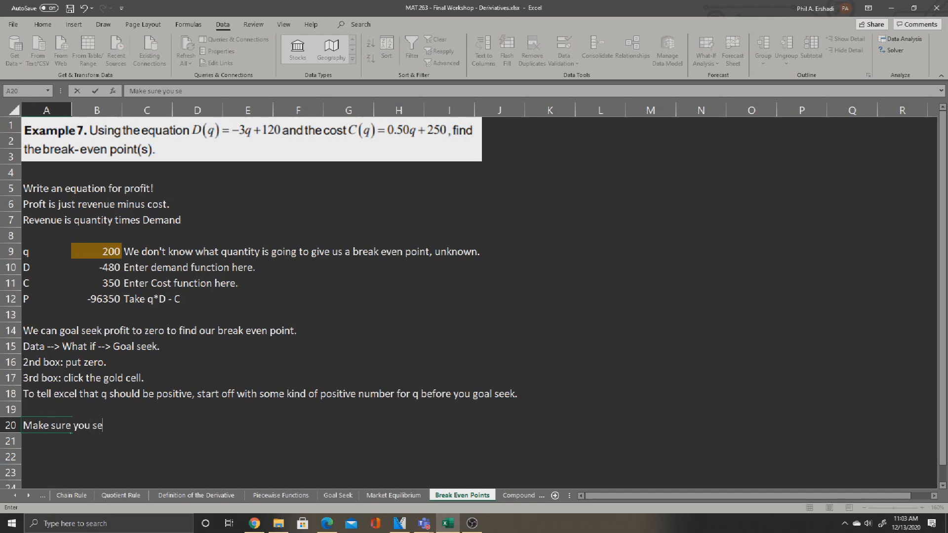
type("lect your profit box before you goal seek.")
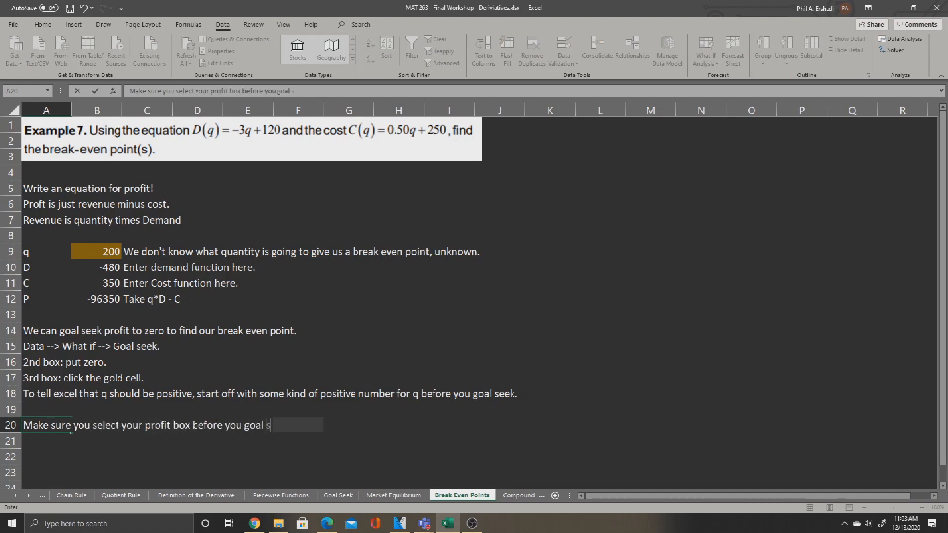
key("Return")
Goal seek the profit cell B12 to 0 by changing the quantity cell B9, and keep the solution.
left_click(97, 299)
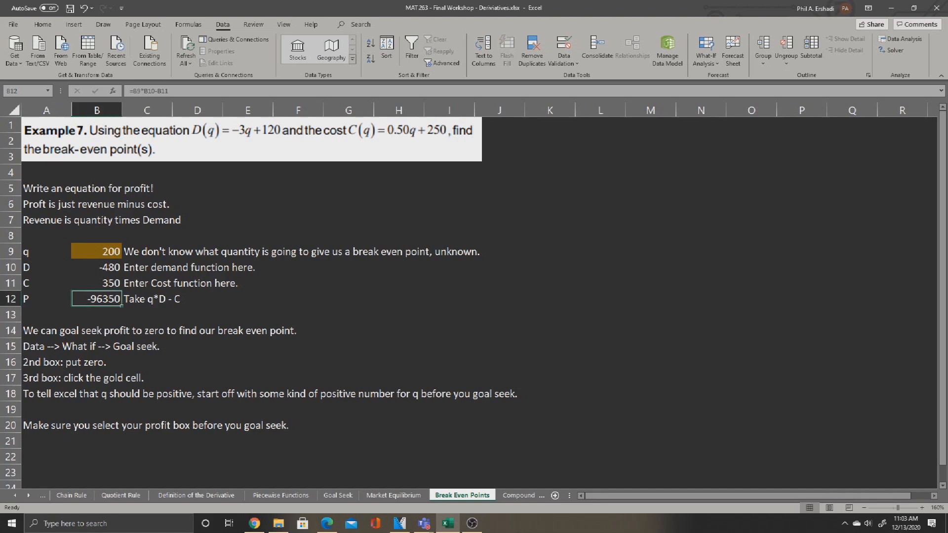
left_click(706, 52)
left_click(719, 88)
left_click(583, 168)
type("0")
left_click(581, 179)
left_click(97, 252)
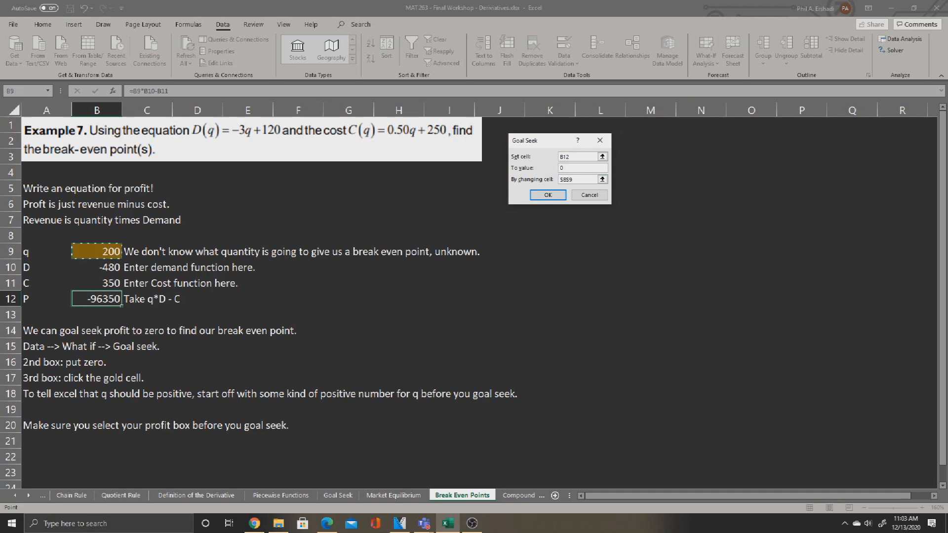
left_click(548, 195)
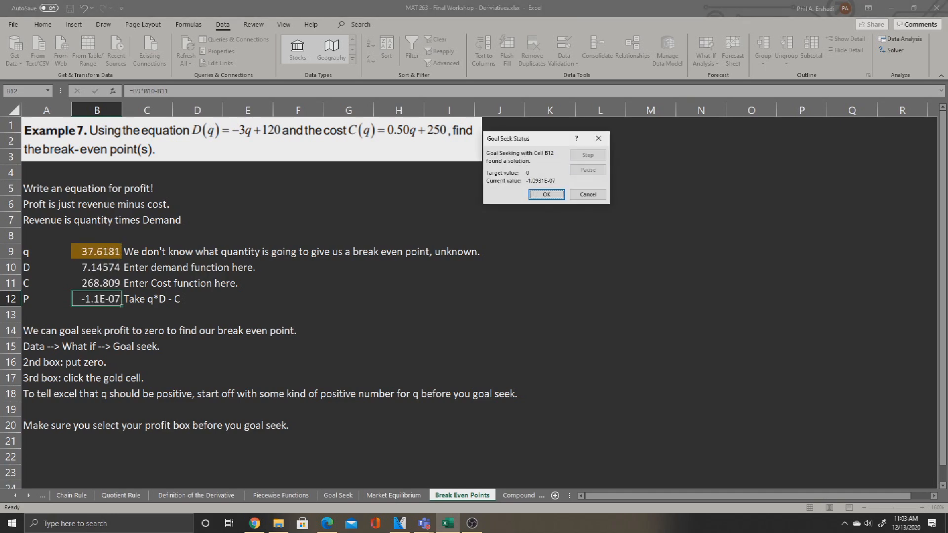
left_click(547, 195)
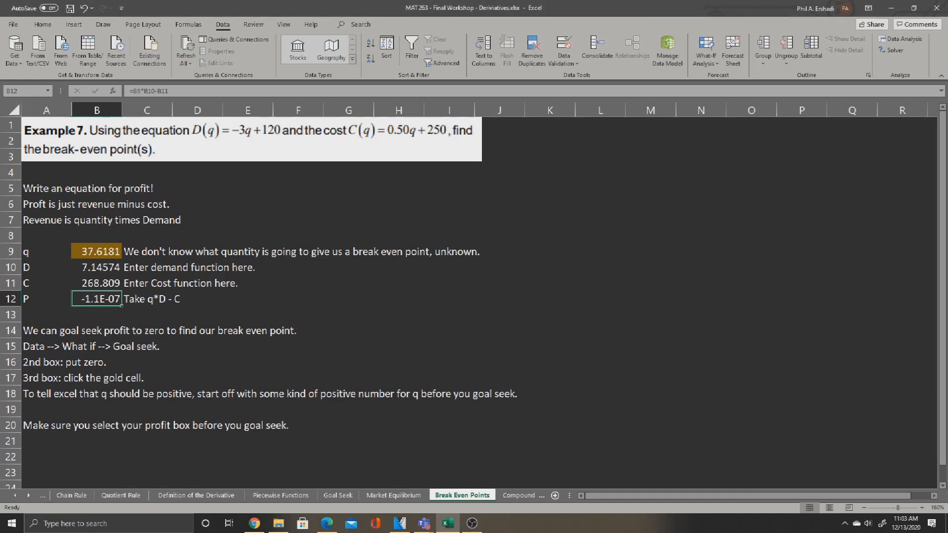
Write in A21 "If you get a number ending in E-07, or some other negative number, that's close enough to zero." and select profit cell B12.
left_click(46, 441)
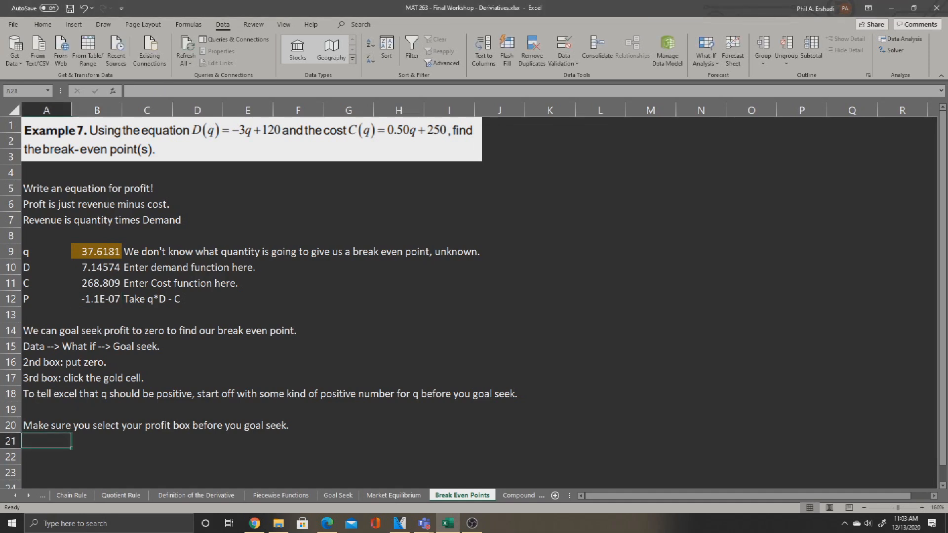
type("If you get a number ending in E-07, or some other e")
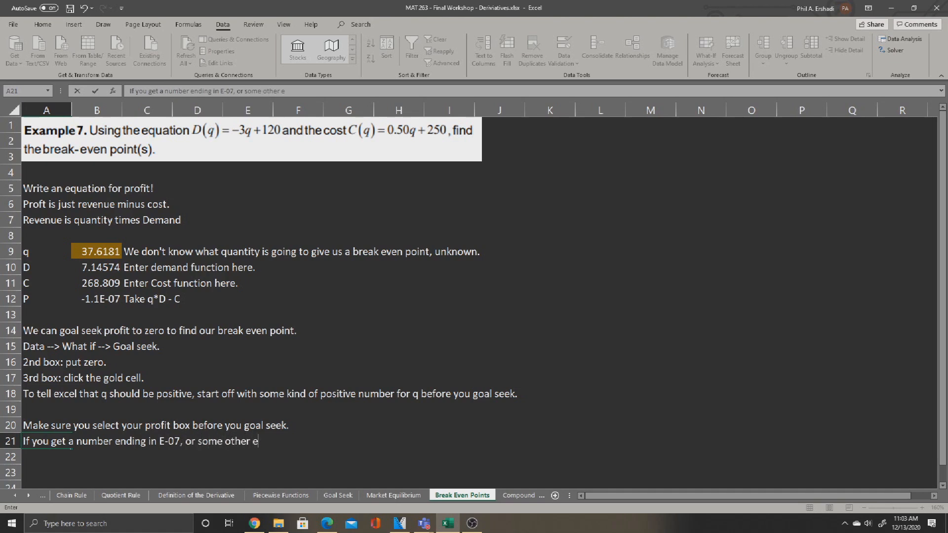
key("BackSpace")
type("negative number, that's close enough to zero.")
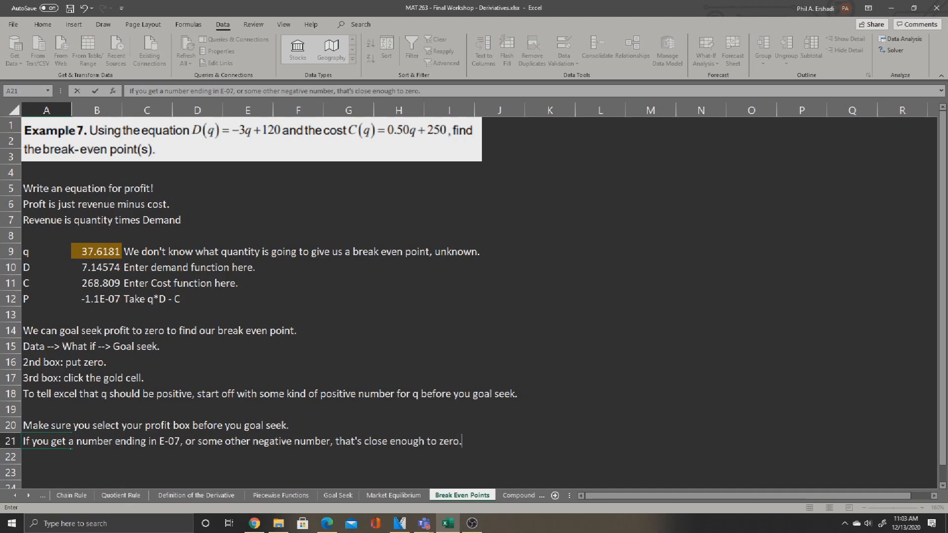
key("Return")
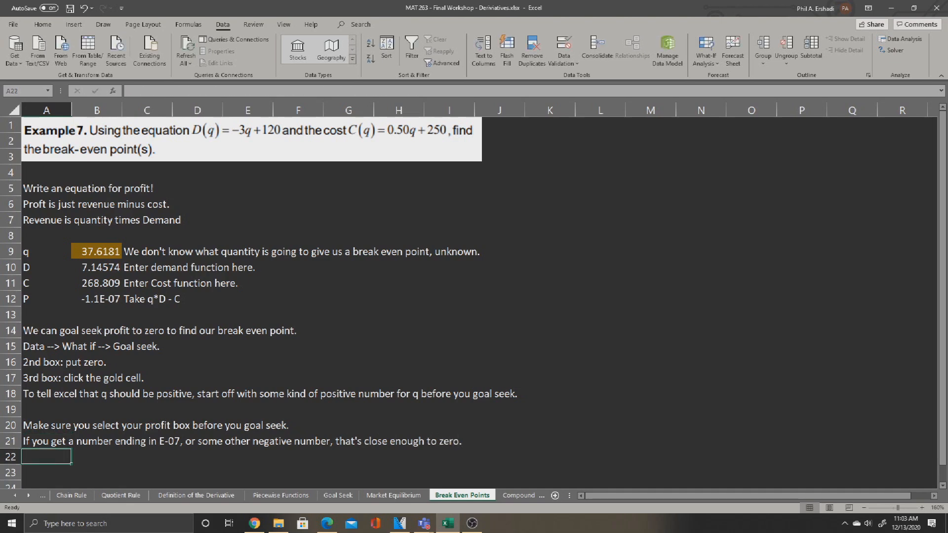
left_click(97, 299)
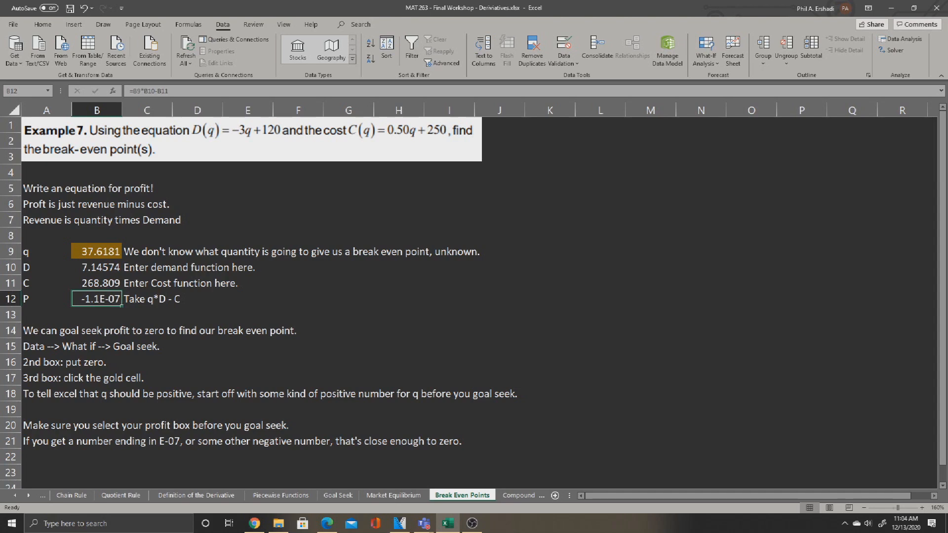
Write the note "Our break even point is where q is 37.62." in A22.
left_click(96, 252)
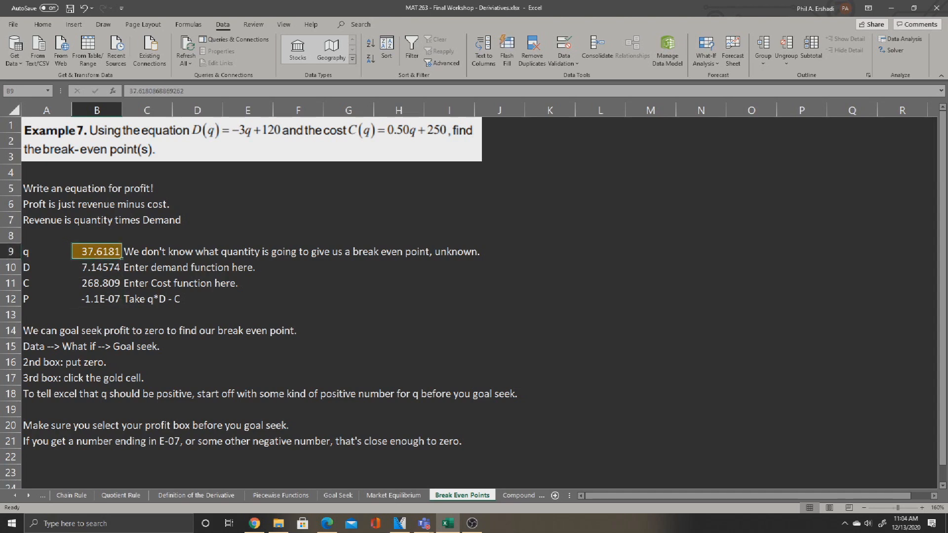
left_click(46, 457)
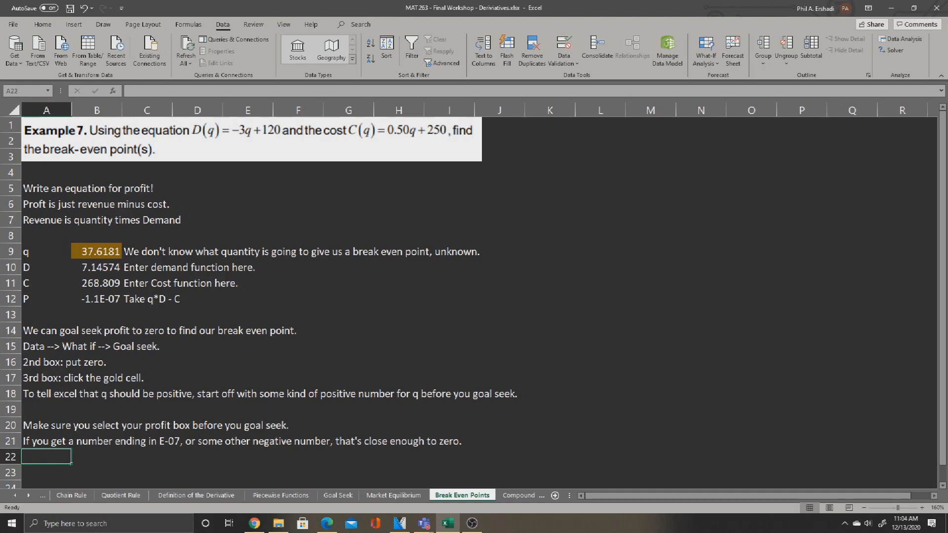
type("Our break even")
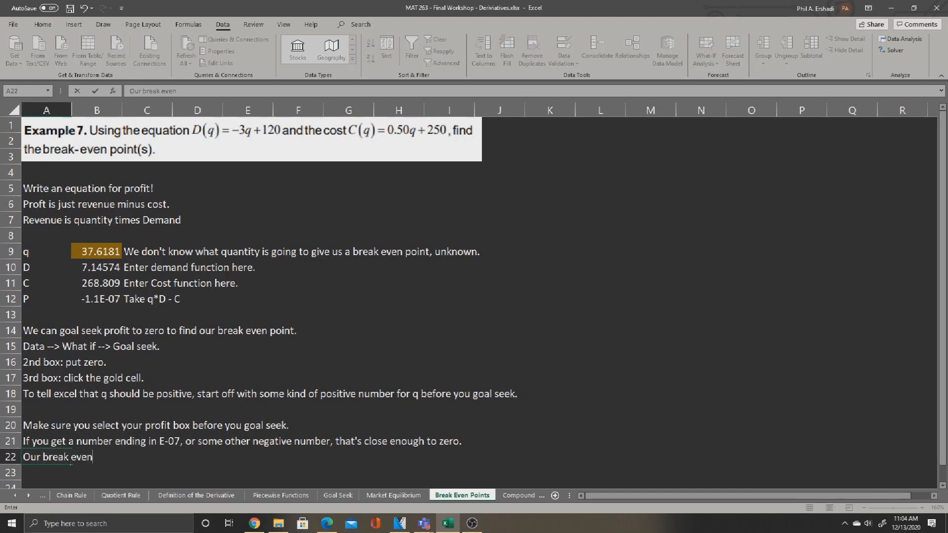
type(" point is where q is 37.62")
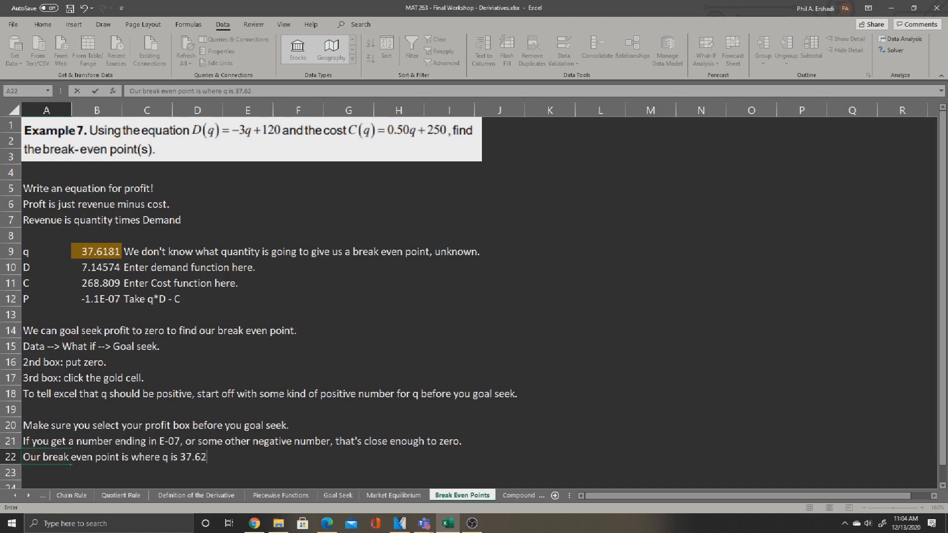
type(".")
key("Return")
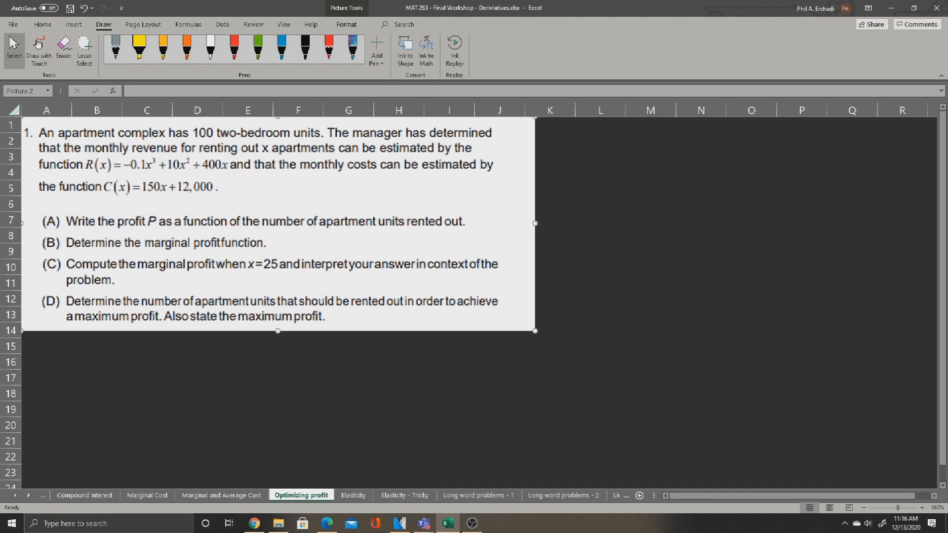
Handwrite "Profit is R - C" in white ink beside the apartment complex problem on the Optimizing profit sheet.
left_click(210, 48)
left_click_drag(555, 133, 555, 152)
left_click_drag(552, 134, 568, 150)
left_click_drag(578, 143, 578, 144)
left_click_drag(596, 136, 586, 151)
mouse_move(613, 135)
left_mouse_down()
mouse_move(609, 151)
mouse_move(619, 142)
mouse_move(652, 151)
left_mouse_up()
mouse_move(665, 141)
left_mouse_down()
mouse_move(656, 153)
mouse_move(696, 154)
left_mouse_up()
mouse_move(697, 135)
left_mouse_down()
mouse_move(708, 138)
mouse_move(711, 156)
left_mouse_up()
left_click_drag(724, 148, 766, 158)
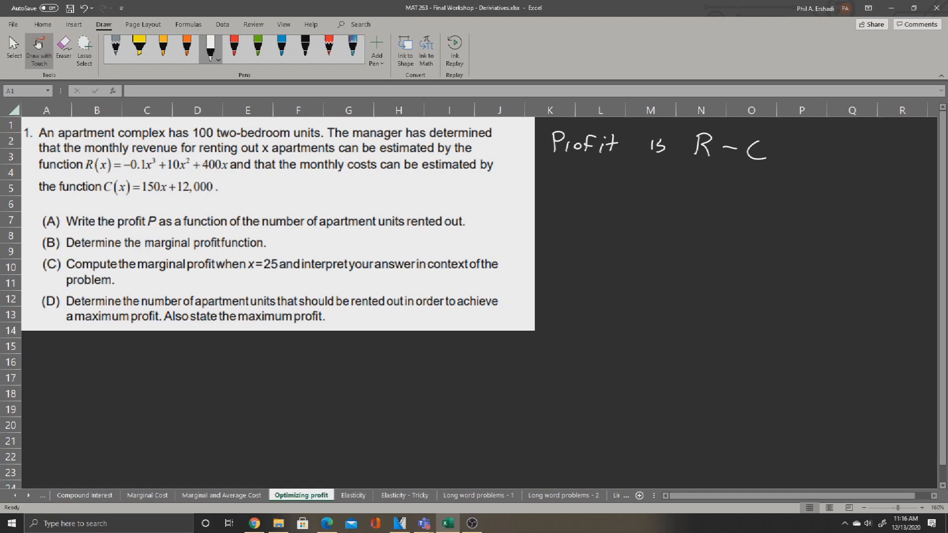
Handwrite the revenue expression -0.1x³ + 10x² + 400x in white beneath the profit note and label it with a circled R.
mouse_move(562, 208)
left_mouse_down()
mouse_move(581, 201)
mouse_move(615, 214)
left_mouse_up()
left_click(593, 213)
mouse_move(615, 203)
left_mouse_down()
mouse_move(607, 214)
mouse_move(617, 202)
mouse_move(641, 208)
left_mouse_up()
mouse_move(636, 202)
left_mouse_down()
mouse_move(635, 214)
mouse_move(647, 213)
left_mouse_up()
mouse_move(653, 201)
left_mouse_down()
mouse_move(659, 211)
mouse_move(654, 204)
left_mouse_up()
mouse_move(667, 204)
left_mouse_down()
mouse_move(677, 212)
mouse_move(667, 212)
left_mouse_up()
left_click_drag(680, 190, 714, 205)
mouse_move(709, 199)
left_mouse_down()
mouse_move(709, 211)
mouse_move(733, 205)
left_mouse_up()
left_click_drag(729, 198, 728, 210)
mouse_move(741, 201)
left_mouse_down()
mouse_move(769, 211)
mouse_move(758, 211)
left_mouse_up()
left_click_drag(808, 193, 808, 209)
left_click_drag(809, 193, 820, 210)
left_click_drag(820, 184, 817, 184)
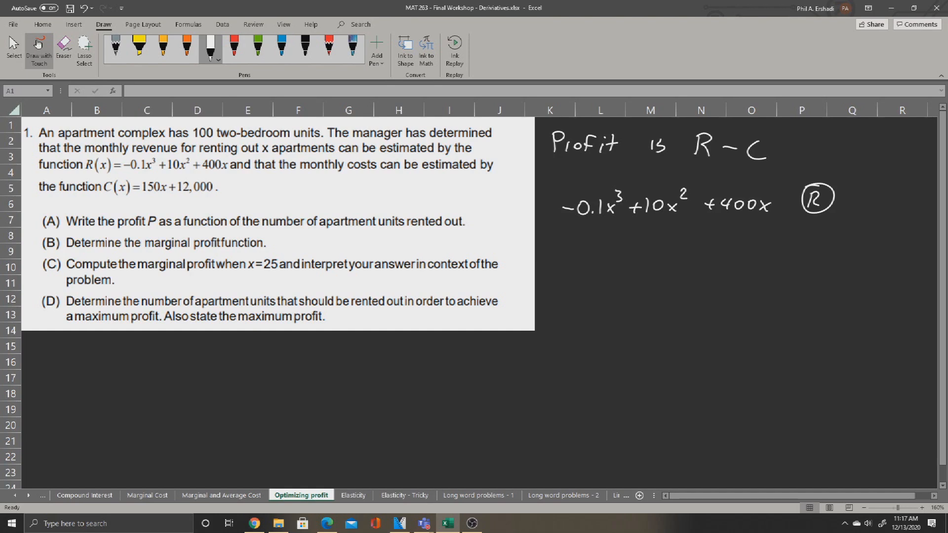
Handwrite the subtracted cost terms -150x - 12000 in red ink under the revenue expression and label them with a circled C.
left_click(234, 48)
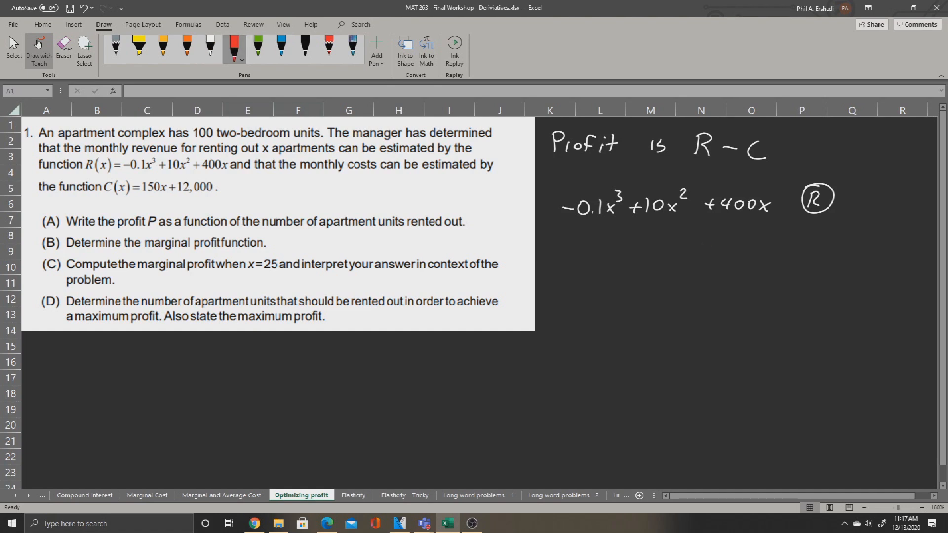
mouse_move(723, 238)
left_mouse_down()
mouse_move(724, 248)
mouse_move(747, 237)
mouse_move(767, 249)
left_mouse_up()
mouse_move(766, 238)
left_mouse_down()
mouse_move(755, 249)
mouse_move(804, 248)
left_mouse_up()
mouse_move(809, 238)
left_mouse_down()
mouse_move(819, 247)
mouse_move(843, 235)
left_mouse_up()
mouse_move(854, 236)
left_mouse_down()
mouse_move(858, 244)
mouse_move(856, 236)
left_mouse_up()
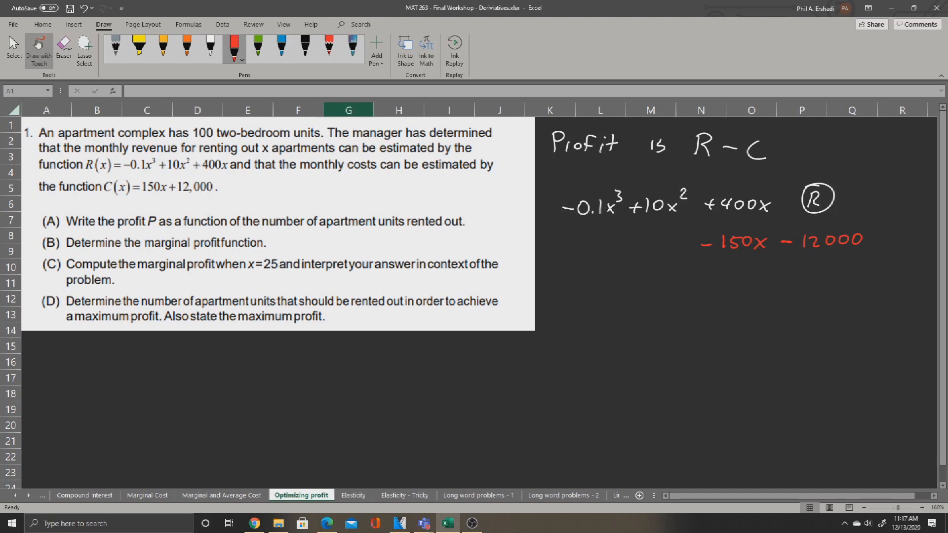
left_click(210, 49)
left_click(234, 49)
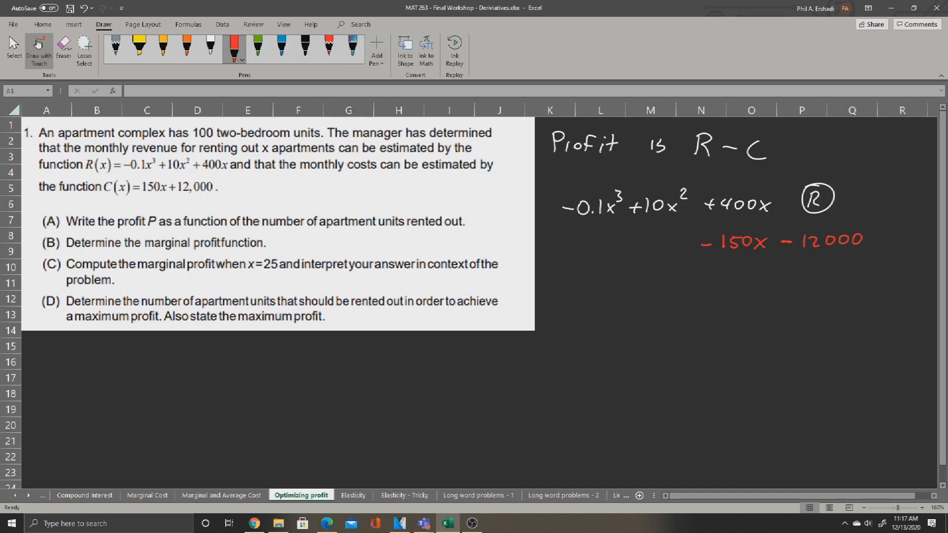
left_click_drag(895, 230, 895, 243)
mouse_move(884, 223)
left_mouse_down()
mouse_move(904, 221)
mouse_move(888, 221)
left_mouse_up()
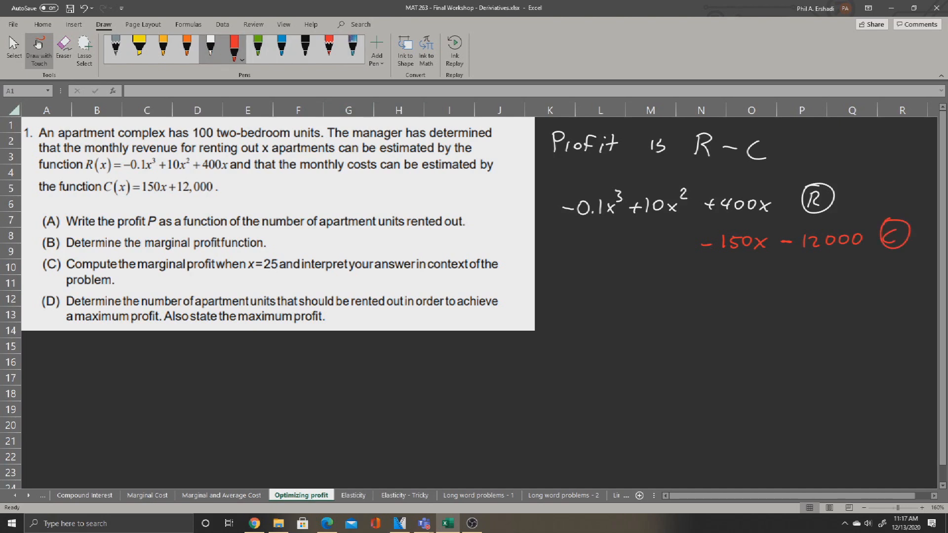
Rule a white line below the cost terms and handwrite the profit function -0.1x³ + 10x² + 250x - 12000, labelled with a circled P.
double_click(210, 49)
left_click_drag(563, 269, 900, 273)
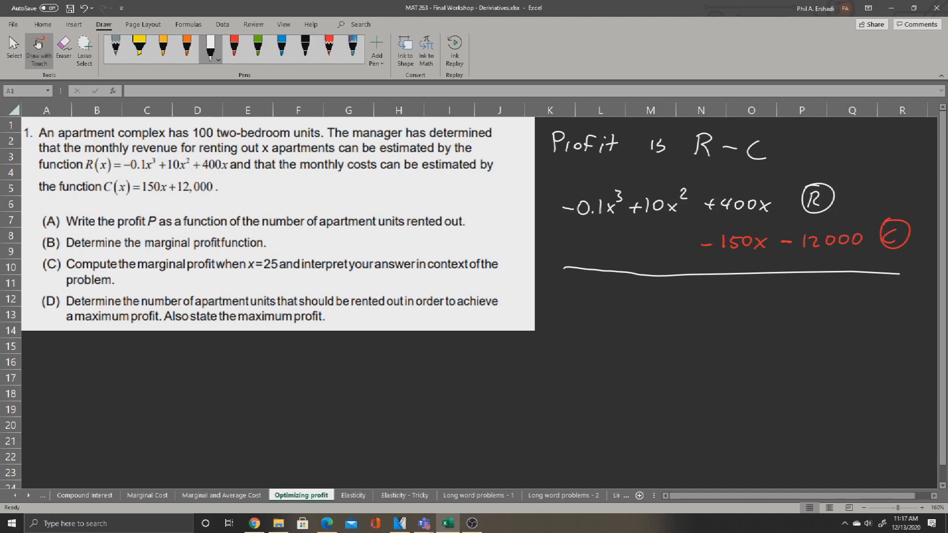
left_click_drag(572, 297, 576, 296)
left_click_drag(583, 290, 616, 301)
mouse_move(615, 291)
left_mouse_down()
mouse_move(606, 301)
mouse_move(612, 289)
mouse_move(643, 296)
left_mouse_up()
mouse_move(637, 290)
left_mouse_down()
mouse_move(637, 303)
mouse_move(652, 305)
mouse_move(664, 291)
left_mouse_up()
mouse_move(671, 299)
left_mouse_down()
mouse_move(680, 307)
mouse_move(670, 307)
left_mouse_up()
left_click_drag(680, 286, 716, 300)
mouse_move(710, 293)
left_mouse_down()
mouse_move(709, 307)
mouse_move(731, 305)
left_mouse_up()
mouse_move(738, 295)
left_mouse_down()
mouse_move(735, 305)
mouse_move(743, 294)
left_mouse_up()
mouse_move(752, 295)
left_mouse_down()
mouse_move(769, 304)
mouse_move(759, 305)
mouse_move(795, 297)
left_mouse_up()
mouse_move(802, 291)
left_mouse_down()
mouse_move(801, 302)
mouse_move(819, 303)
left_mouse_up()
mouse_move(833, 291)
left_mouse_down()
mouse_move(826, 298)
mouse_move(834, 292)
left_mouse_up()
left_click_drag(848, 292, 889, 308)
mouse_move(889, 289)
left_mouse_down()
mouse_move(890, 302)
mouse_move(888, 283)
left_mouse_up()
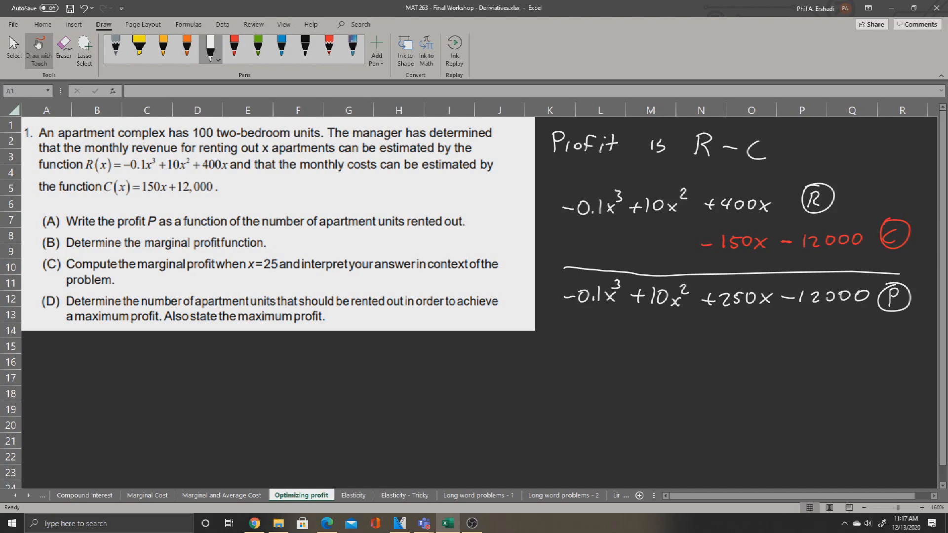
Draw a box around the profit function and handwrite "Marginal Profit, take P'" beneath it.
left_click_drag(560, 318, 906, 325)
left_click_drag(560, 317, 602, 267)
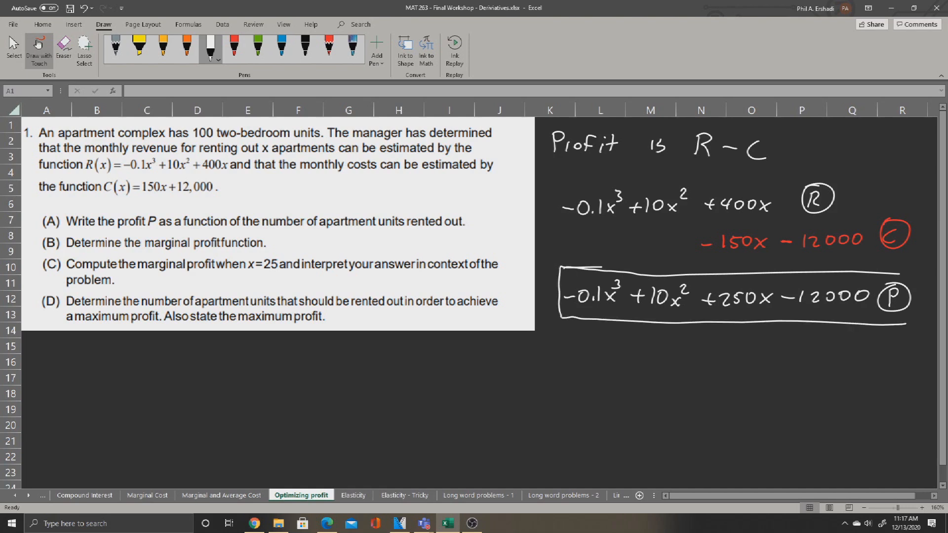
left_click_drag(898, 273, 911, 323)
mouse_move(546, 351)
left_mouse_down()
mouse_move(557, 338)
mouse_move(608, 351)
mouse_move(643, 341)
mouse_move(662, 352)
mouse_move(754, 351)
mouse_move(802, 332)
left_mouse_up()
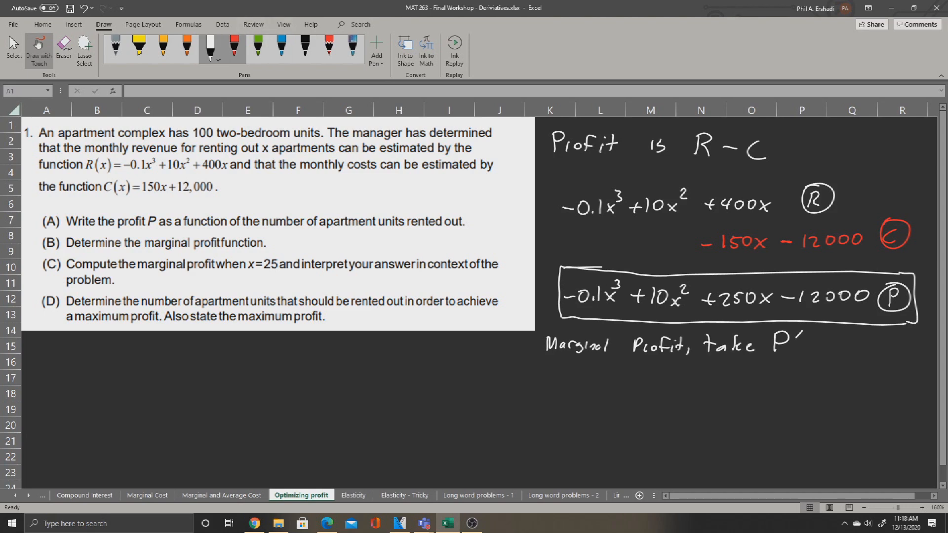
Annotate the power rule in red on the profit function: exponent arrows with -1, the x of 250x crossed out, and 12000 struck to 0.
left_click(234, 47)
mouse_move(617, 274)
left_mouse_down()
mouse_move(592, 268)
mouse_move(578, 285)
left_mouse_up()
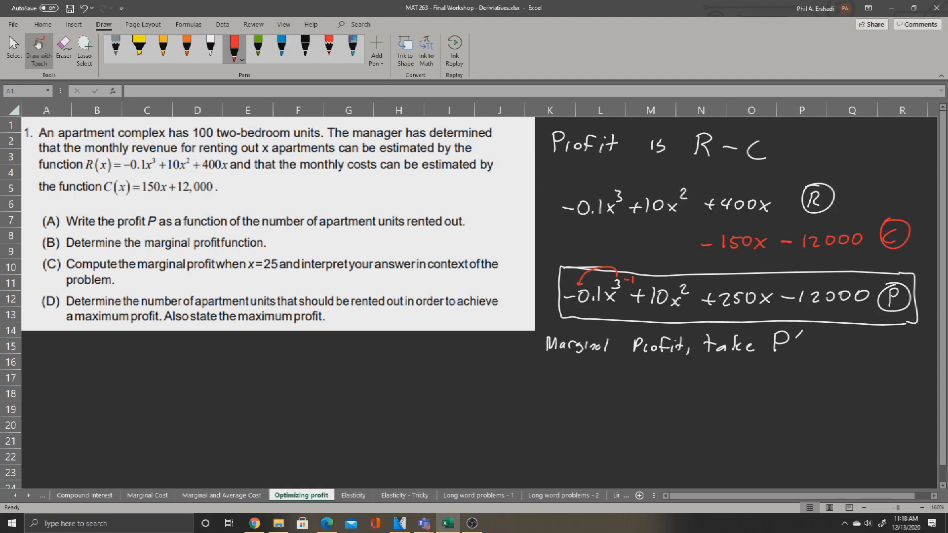
left_click_drag(682, 279, 645, 284)
left_click_drag(768, 290, 760, 308)
left_click_drag(776, 284, 767, 306)
left_click_drag(807, 308, 867, 276)
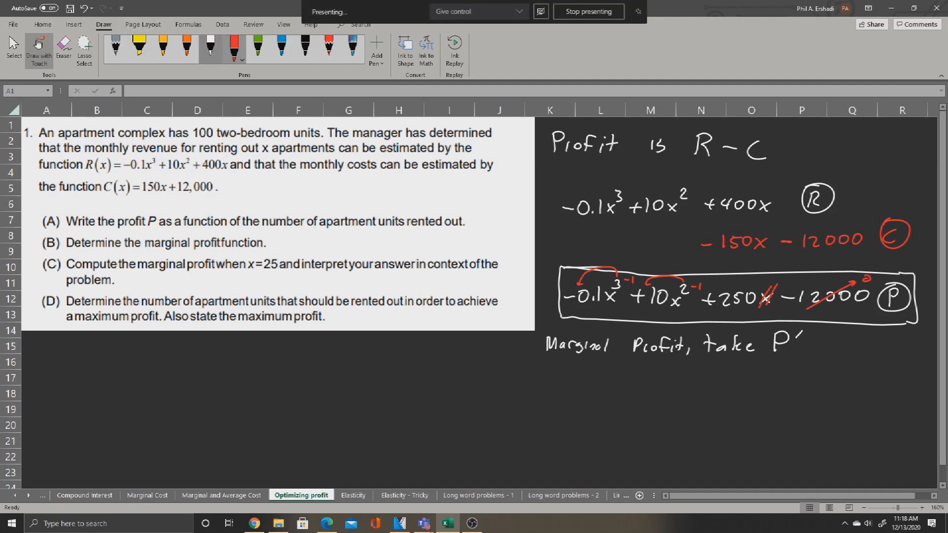
Handwrite the marginal profit function P' = -0.3x² + 20x + 250 in white ink below the marginal profit note.
left_click(211, 48)
left_click_drag(550, 372, 551, 392)
mouse_move(550, 374)
left_mouse_down()
mouse_move(551, 382)
mouse_move(567, 373)
mouse_move(606, 385)
left_mouse_up()
left_click_drag(617, 377, 658, 392)
left_click(627, 391)
mouse_move(656, 379)
left_mouse_down()
mouse_move(646, 393)
mouse_move(665, 375)
left_mouse_up()
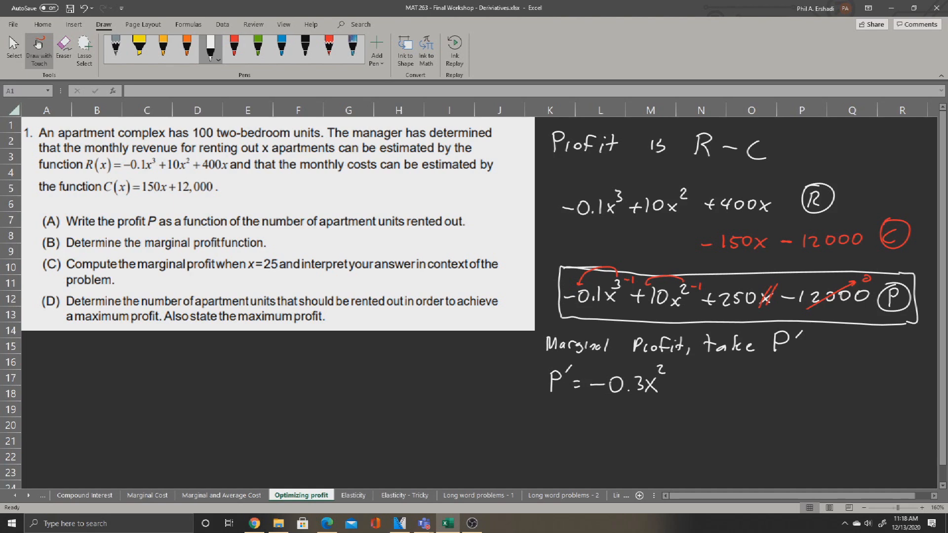
mouse_move(671, 384)
left_mouse_down()
mouse_move(689, 384)
mouse_move(680, 391)
left_mouse_up()
left_click_drag(695, 379, 706, 391)
left_click_drag(714, 376, 732, 393)
mouse_move(733, 380)
left_mouse_down()
mouse_move(720, 394)
mouse_move(765, 384)
left_mouse_up()
left_click_drag(755, 375, 755, 391)
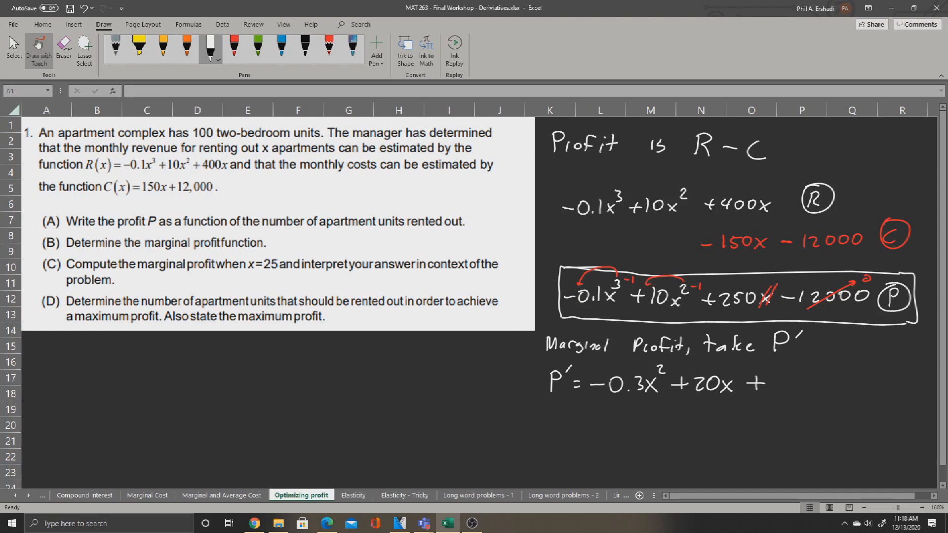
left_click_drag(774, 378, 787, 389)
mouse_move(792, 376)
left_mouse_down()
mouse_move(789, 389)
mouse_move(802, 374)
left_mouse_up()
mouse_move(812, 374)
left_mouse_down()
mouse_move(805, 388)
mouse_move(813, 374)
left_mouse_up()
Draw a white box around the handwritten marginal profit function.
left_click_drag(541, 400, 834, 404)
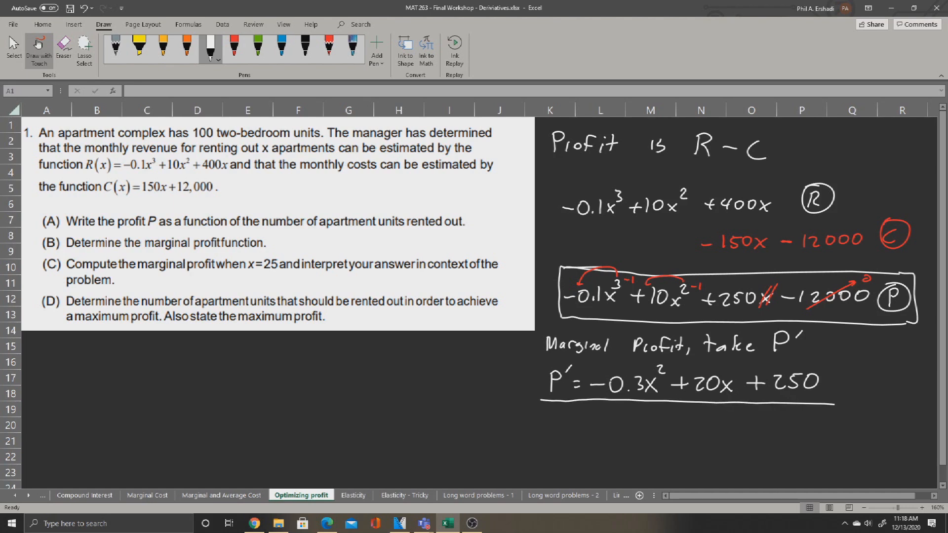
mouse_move(538, 398)
left_mouse_down()
mouse_move(561, 359)
mouse_move(843, 365)
left_mouse_up()
left_click_drag(843, 365, 840, 405)
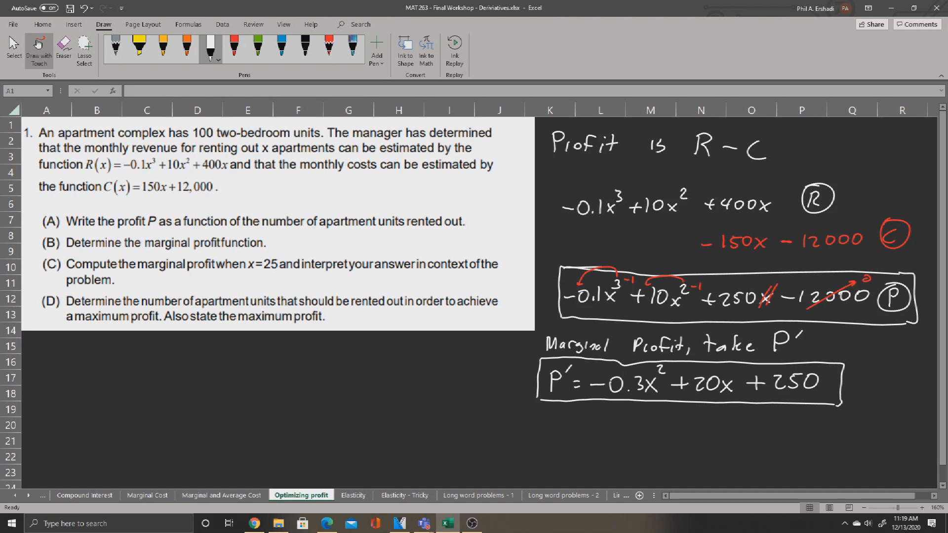
Return to cell selection, label A15 "x" and enter 25 in B15.
left_click(14, 49)
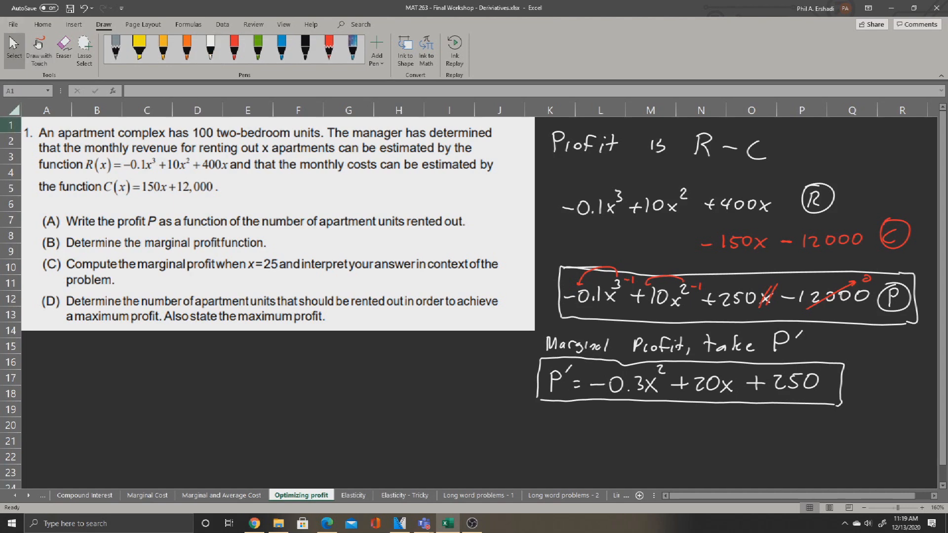
left_click(46, 346)
type("x")
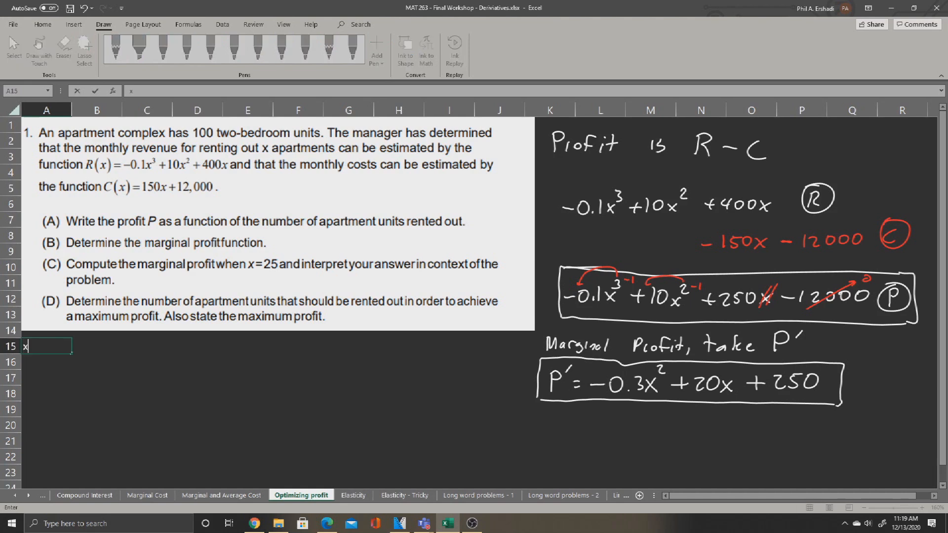
key("Tab")
type("25")
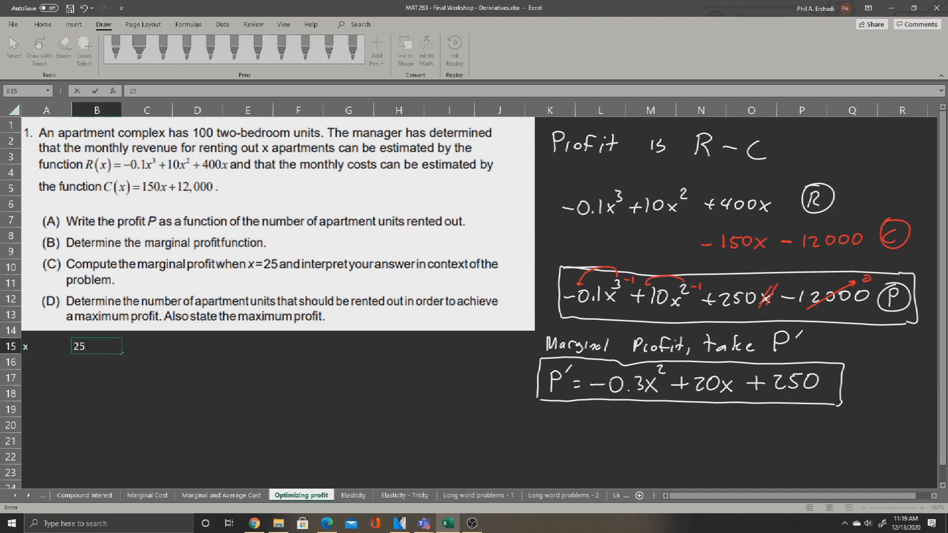
key("Return")
Label A16 "P" and enter the profit formula =-0.1*B15^3+10*B15^2+250*B15-12000 in B16.
type("P")
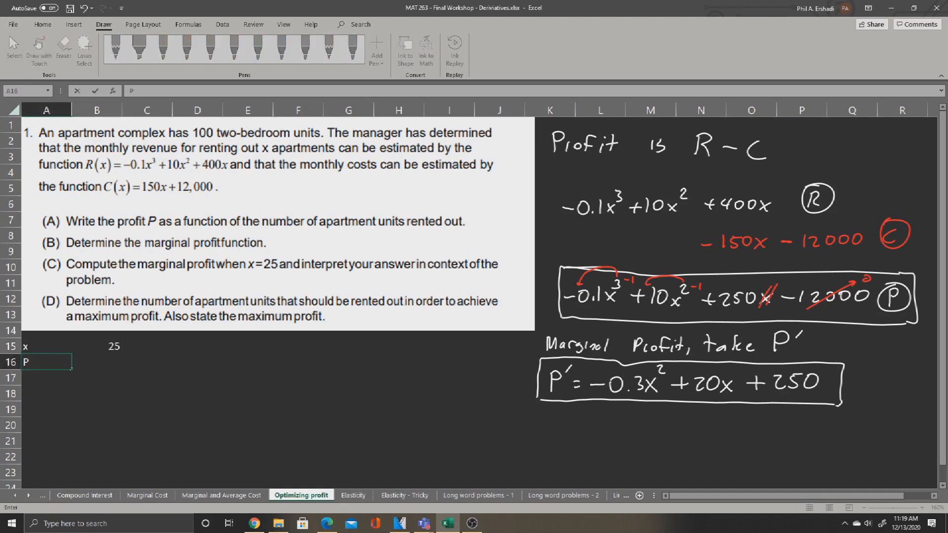
key("Tab")
type("=")
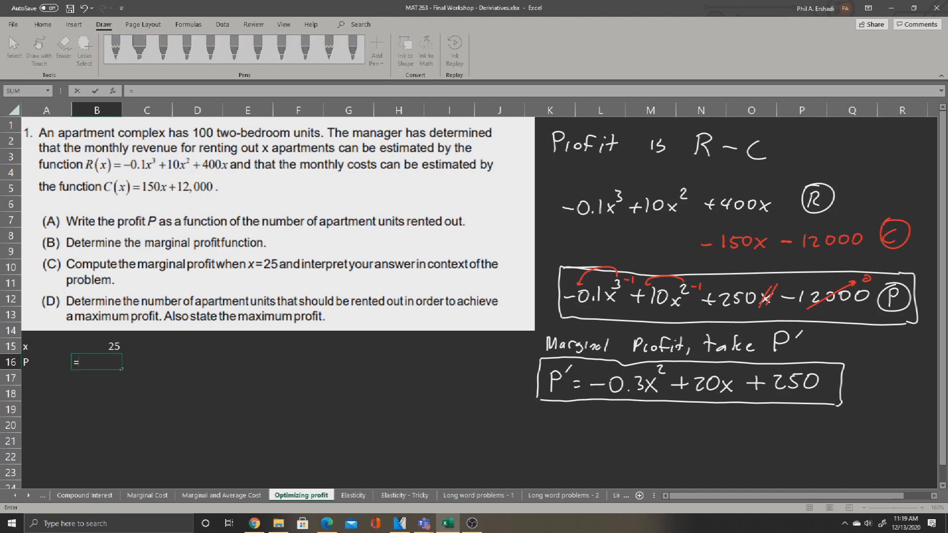
type("-0.1*")
key("Up")
type("^3+")
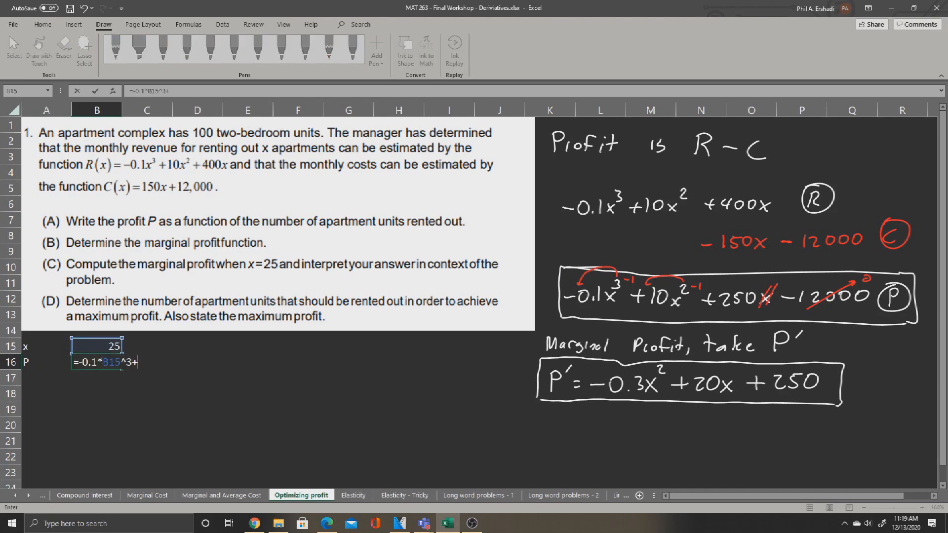
type("10*")
key("Up")
type("^2+250-12000")
left_click(208, 362)
type("*B15")
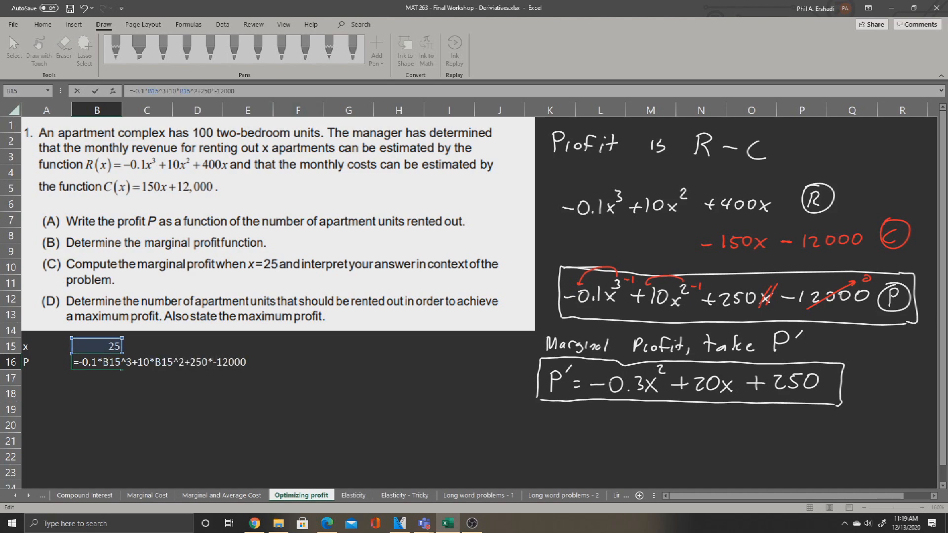
key("Return")
key("Up")
key("Up")
key("Down")
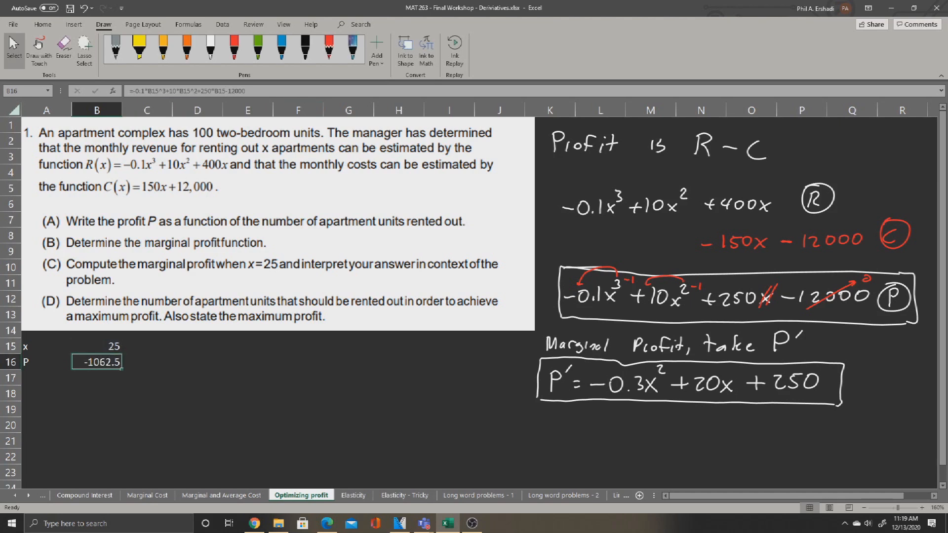
Label A17 "P'", enter the marginal profit formula =-0.3*B15^2+20*B15+250 in B17, and select C17.
key("Down")
key("Left")
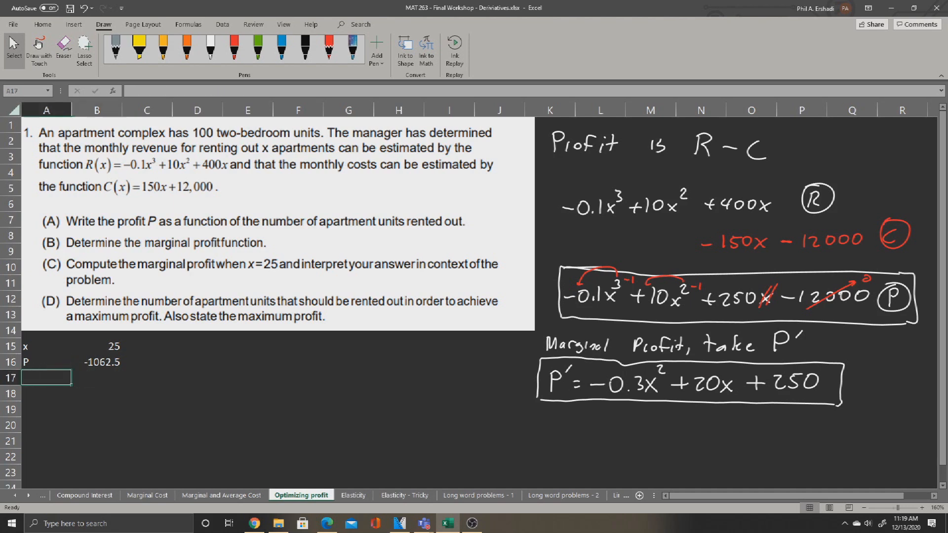
type("P'")
key("Right")
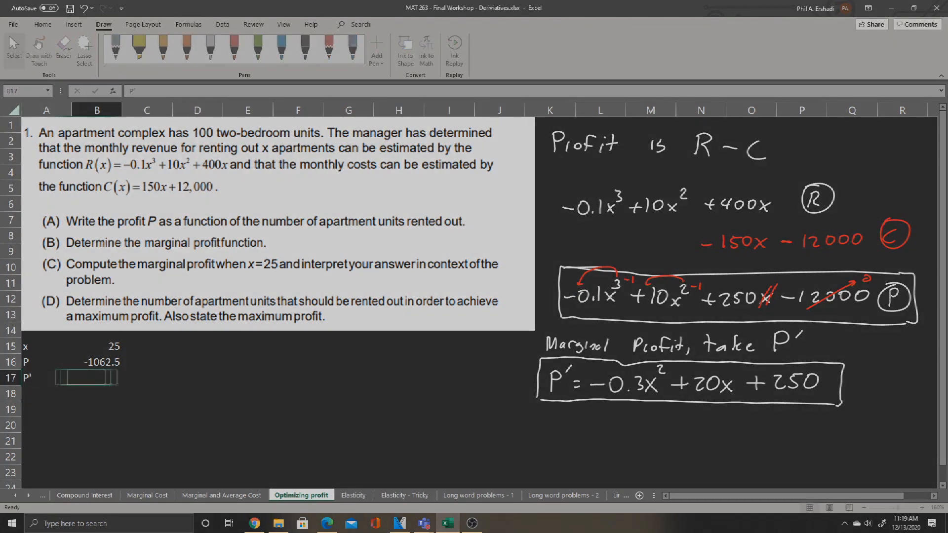
type("=")
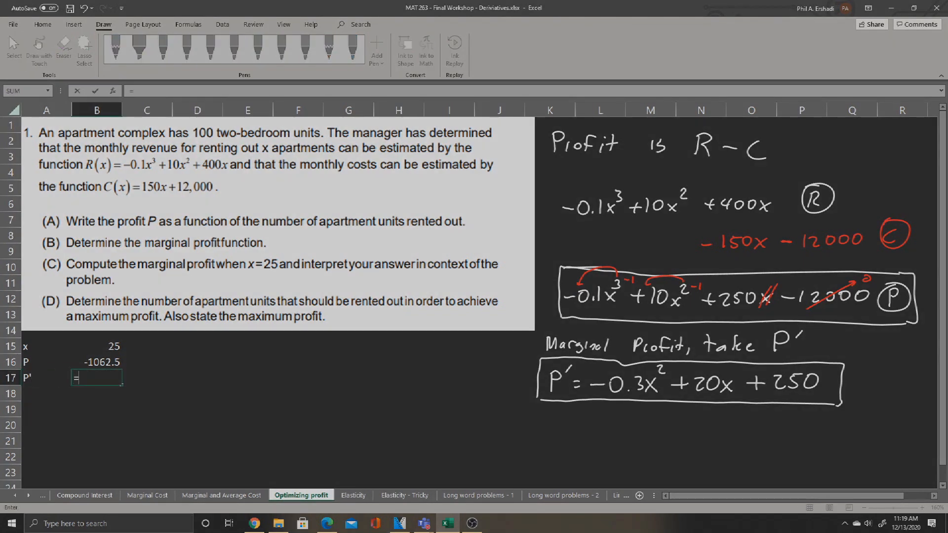
type("-0.3*")
key("Up")
key("Up")
type("^")
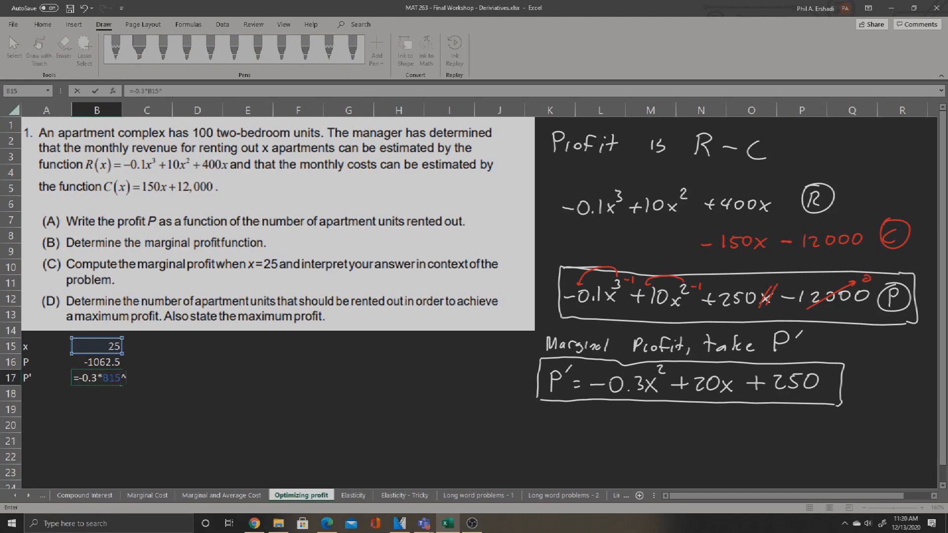
type("2+20*")
key("Up")
key("Up")
type("+250")
key("Return")
key("Up")
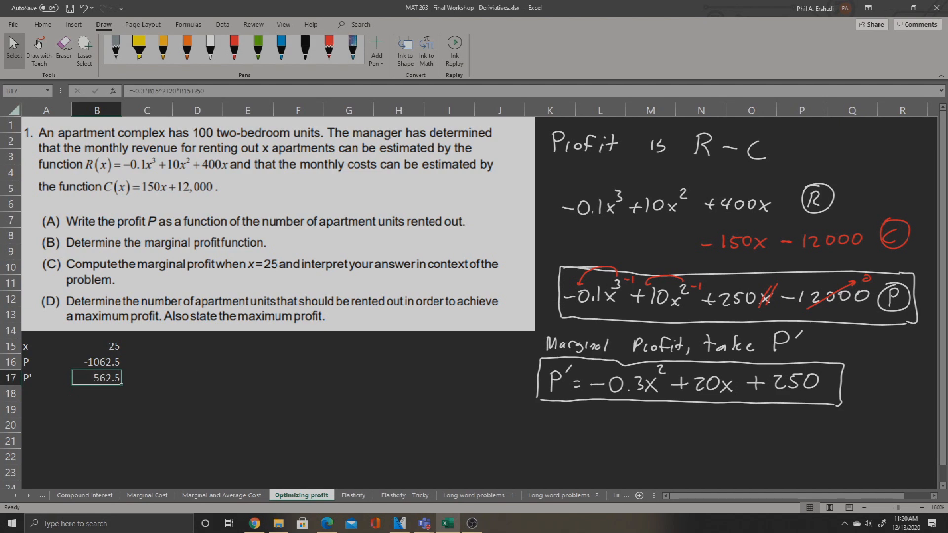
key("Right")
key("Right")
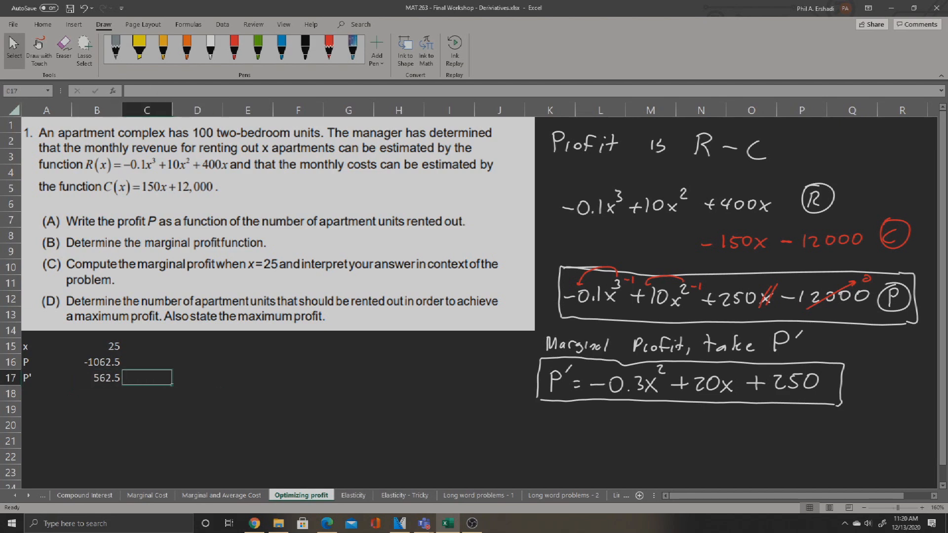
Enter the note "Once we've rented out 25 apartments, we get a profit of $562.50 on the 26th." in D17.
type("Once we'")
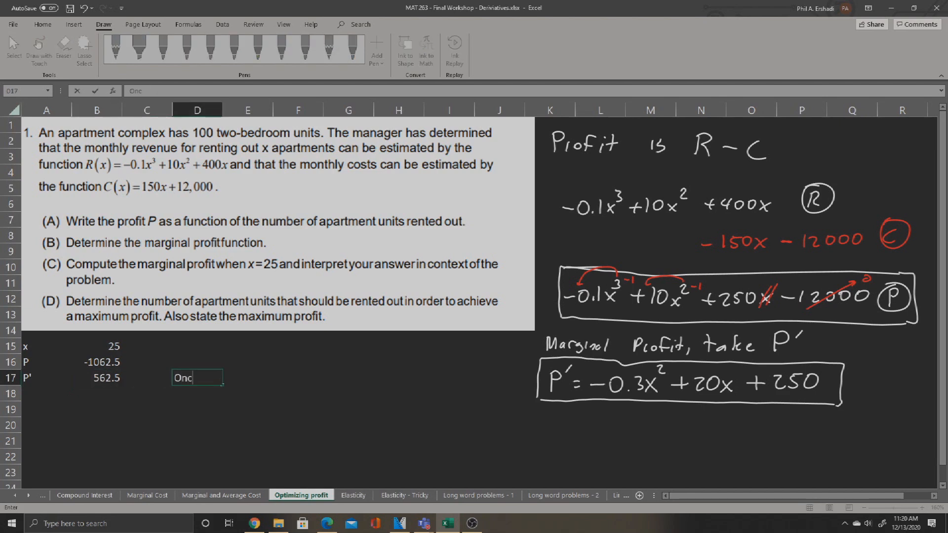
type("ented ou")
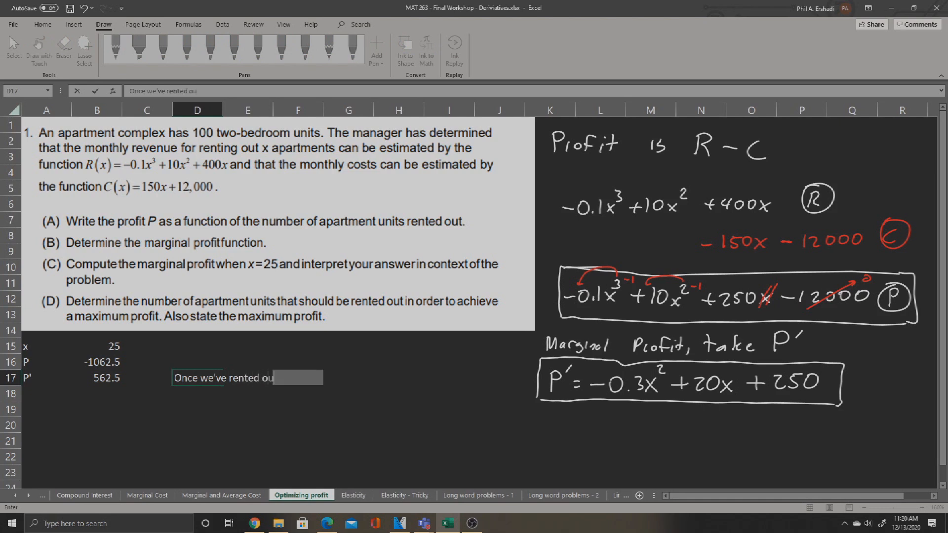
type("t 25 apartments, we ")
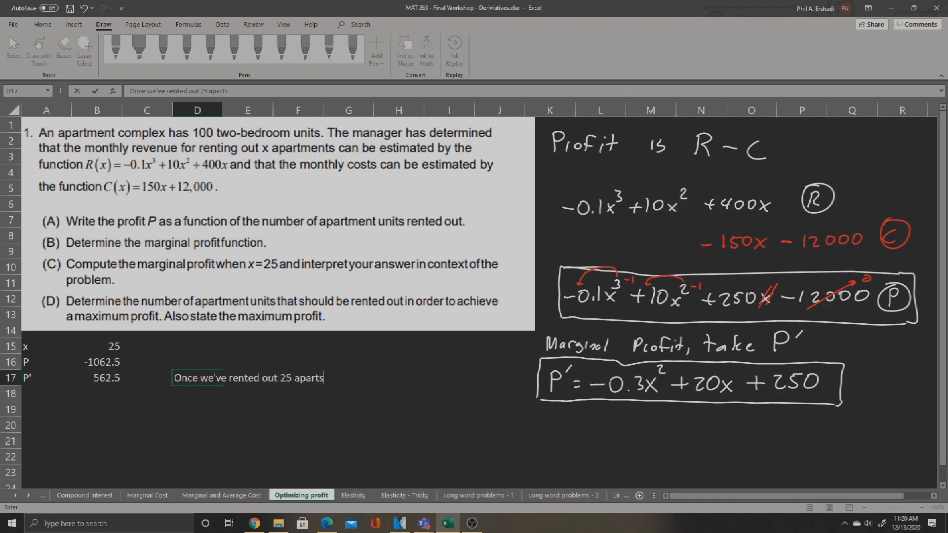
type("get a pro")
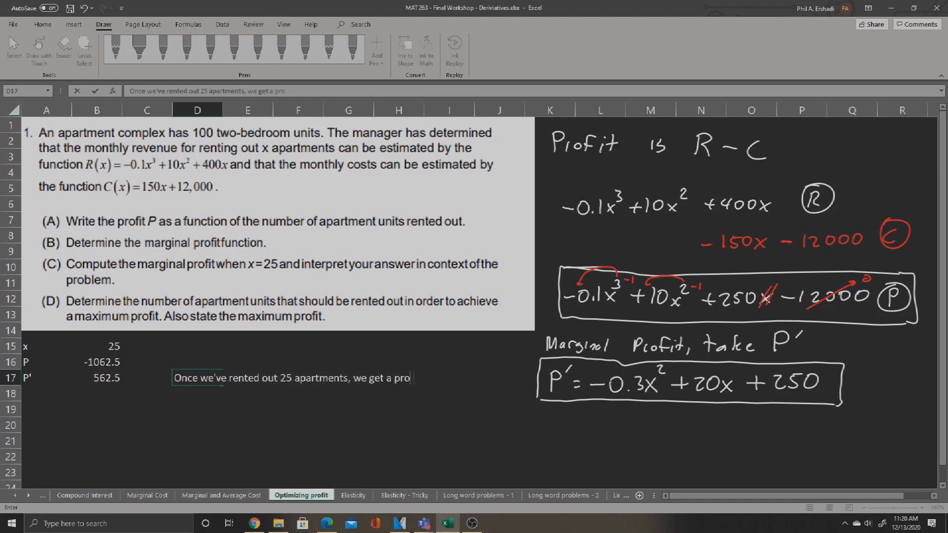
type("fit of $562.50 on the")
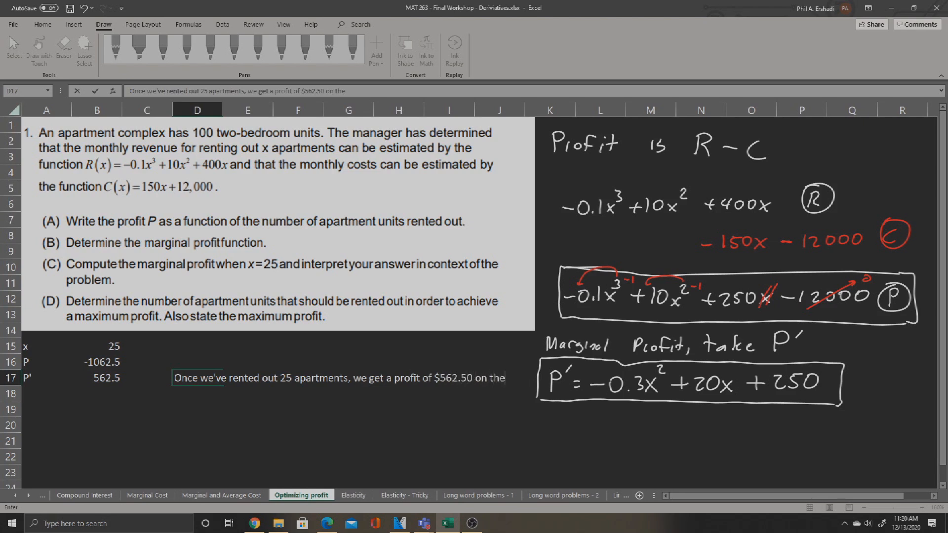
type(" 26th.")
key("Return")
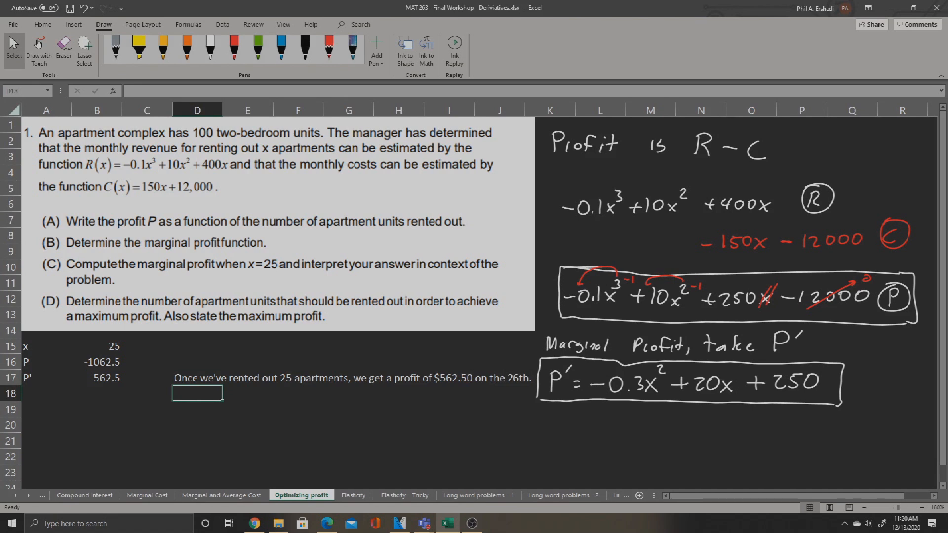
Highlight the marginal profit value in B17 with a gold fill.
left_click(97, 346)
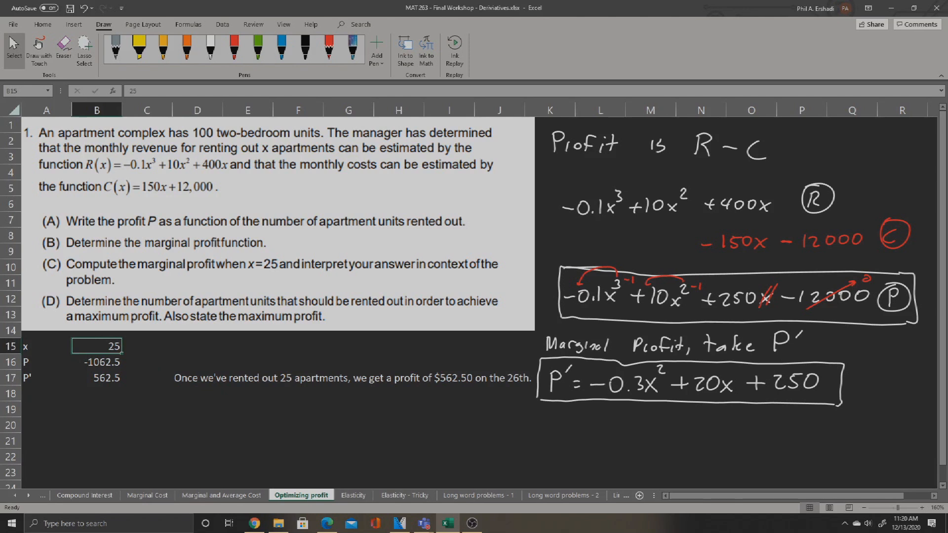
left_click(97, 362)
left_click(97, 378)
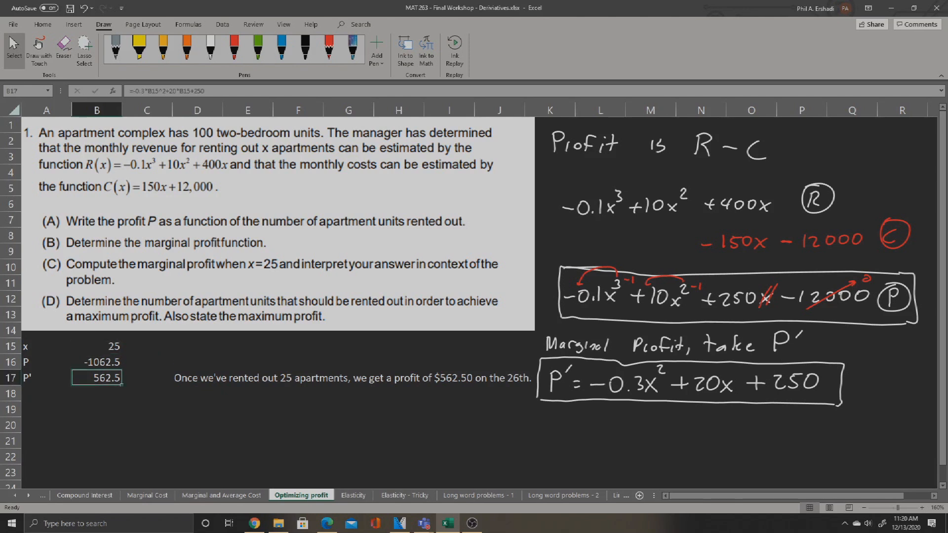
left_click(43, 25)
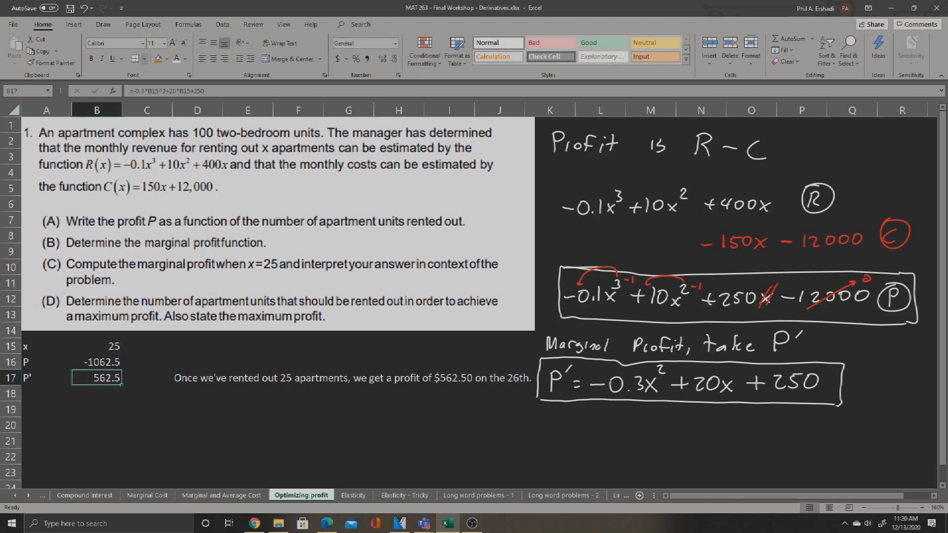
left_click(158, 58)
left_click(148, 410)
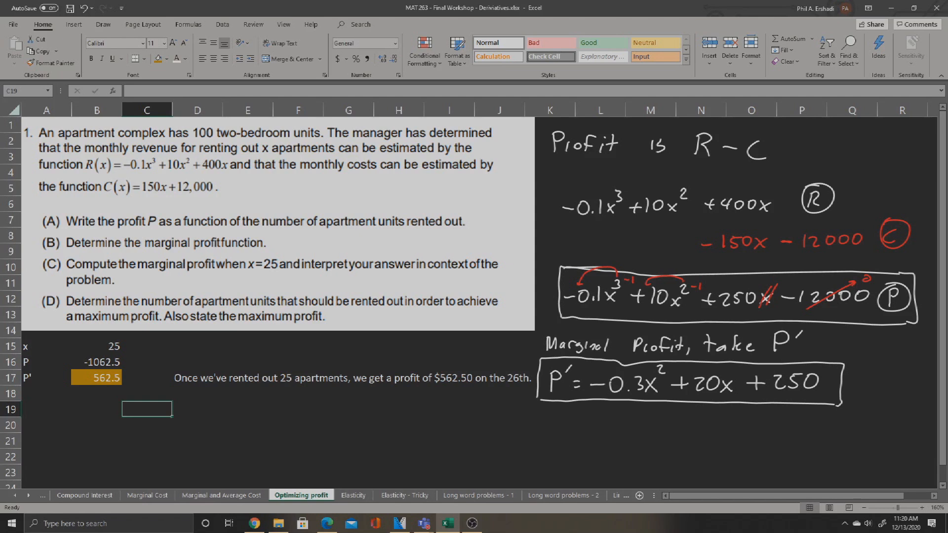
Enter the note "To get max profit, we goal seek the P' to zero." in A19.
key("Left")
key("Left")
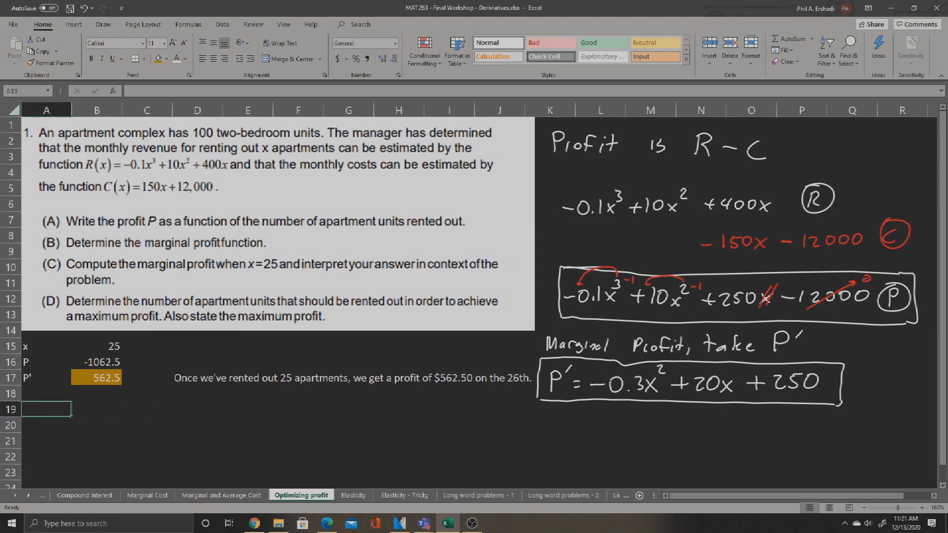
type("To get max profit")
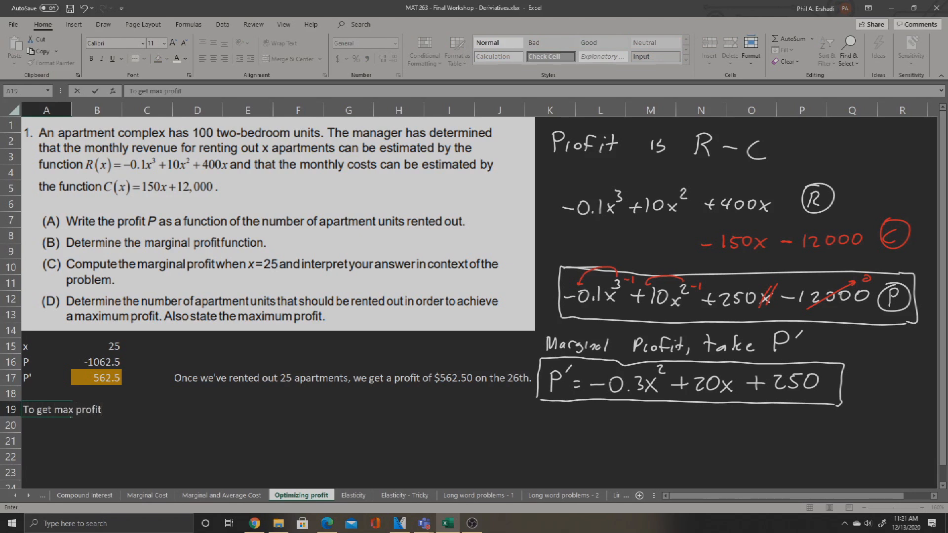
type(", we goal seek the p")
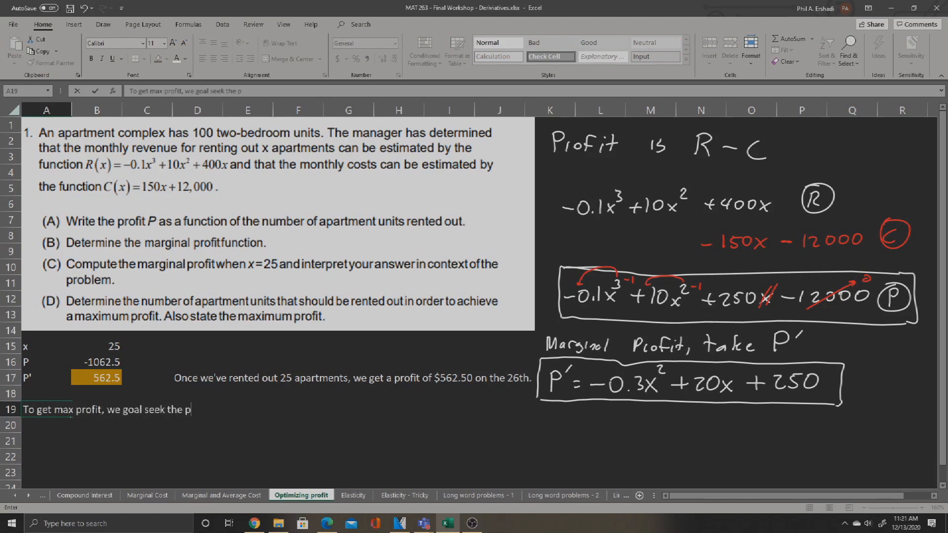
key("BackSpace")
type("P' to zero.")
key("Return")
Copy the x, P and P' block A15:B17 to A21.
left_click_drag(47, 347, 97, 378)
key("ctrl+c")
scroll(479, 301, "down", 2)
left_click(46, 347)
key("ctrl+v")
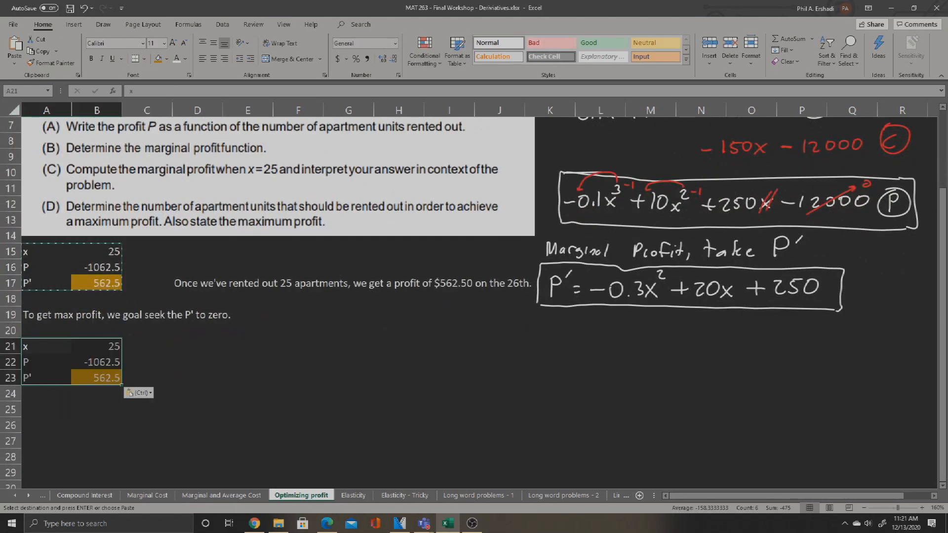
Goal seek the copied P' in B23 to 0 by changing B21, starting from x = 25.
left_click(97, 379)
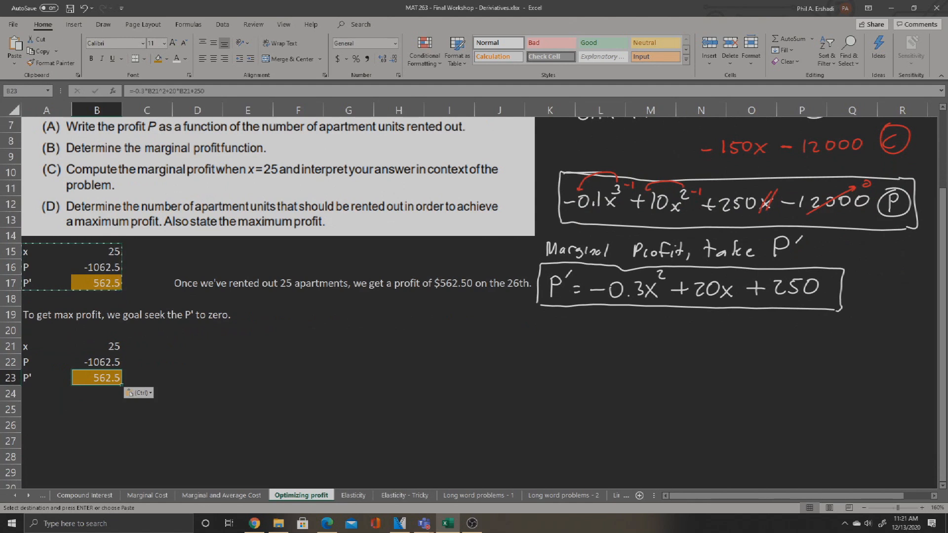
left_click(103, 25)
left_click(223, 25)
left_click(706, 55)
left_click(725, 90)
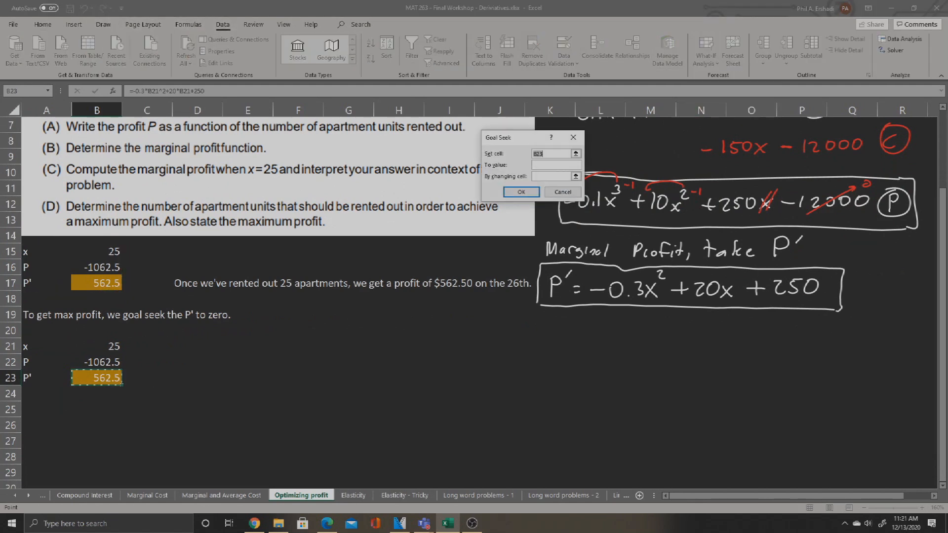
key("Tab")
key("Tab")
left_click(97, 346)
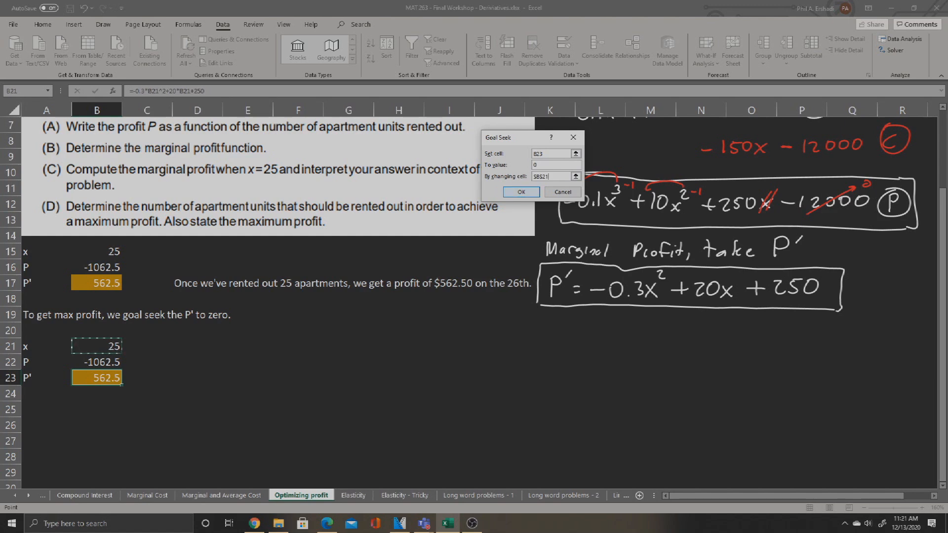
key("Return")
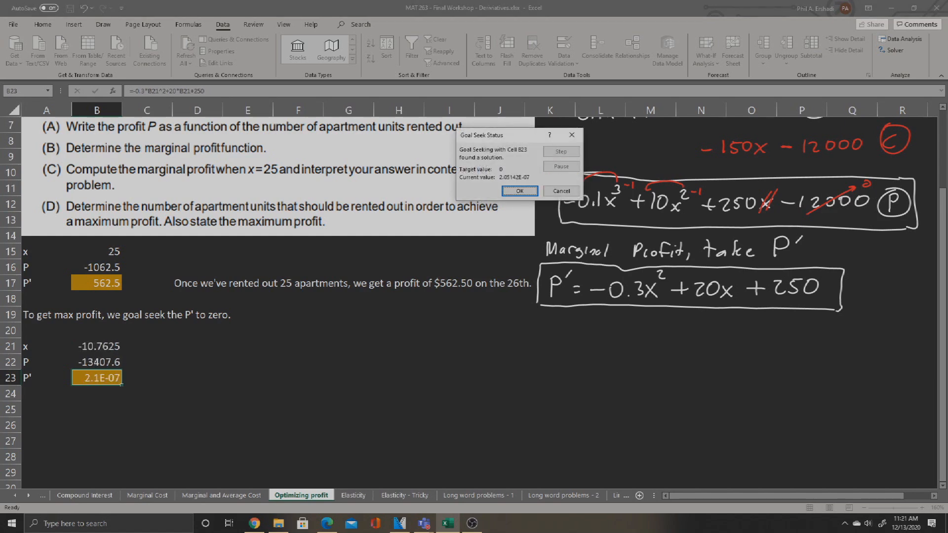
key("Return")
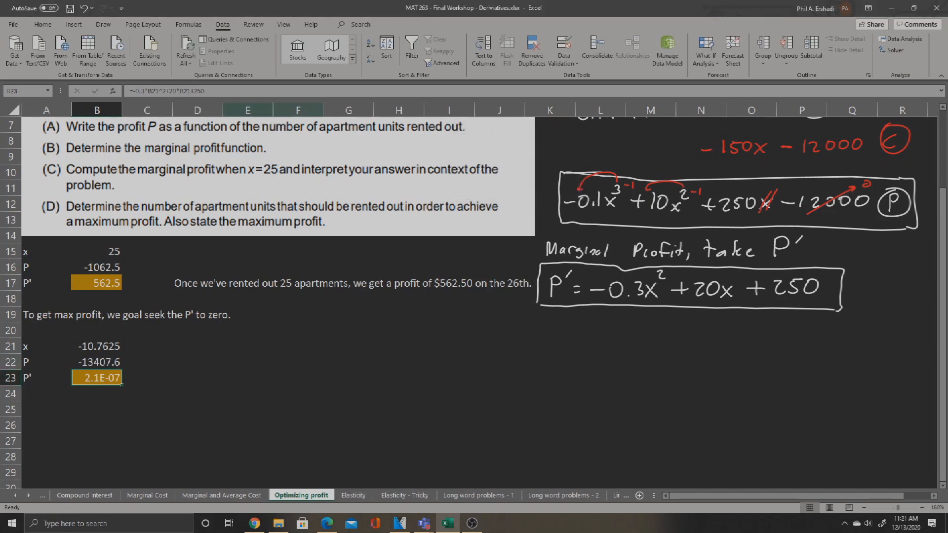
Set the starting x value in B21 to 50.
left_click(96, 346)
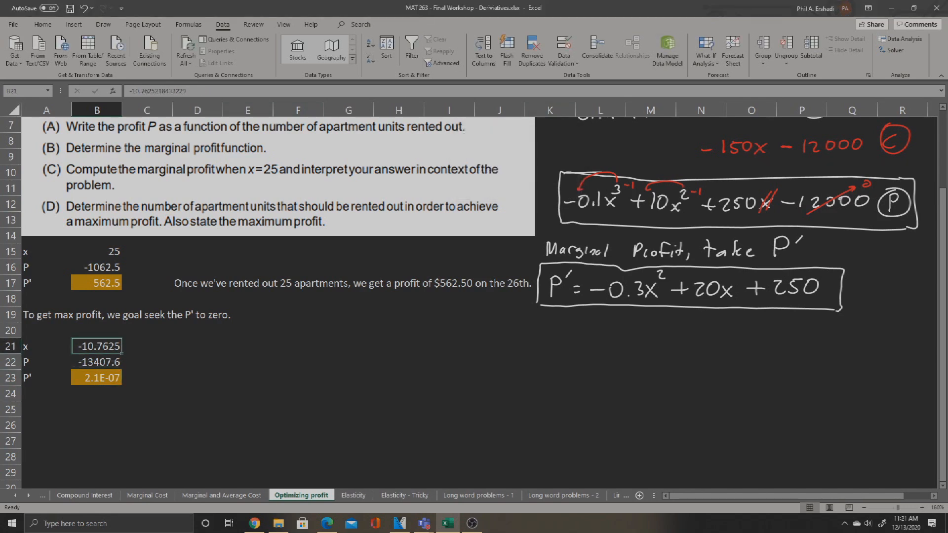
type("50")
key("Return")
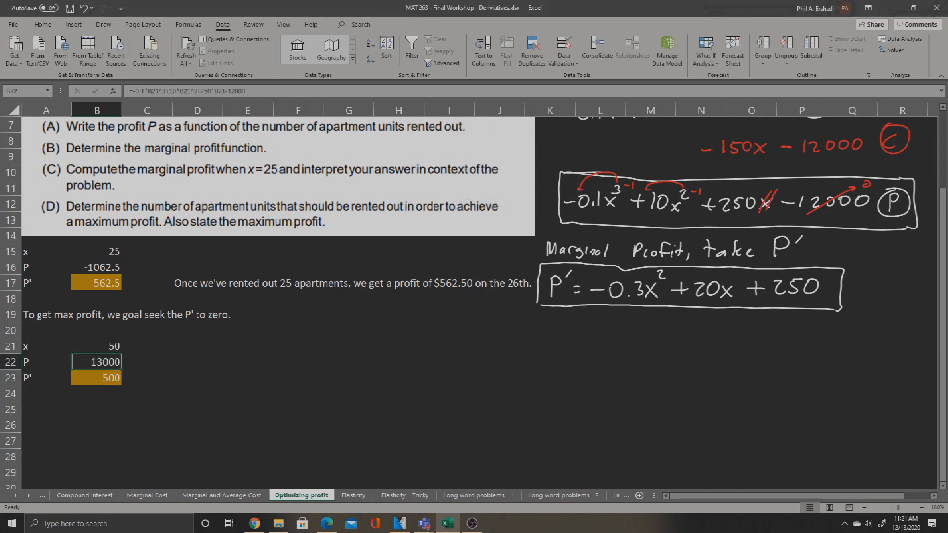
Run Goal Seek again to bring P' in B23 to 0 by changing B21, and keep the solution.
key("Return")
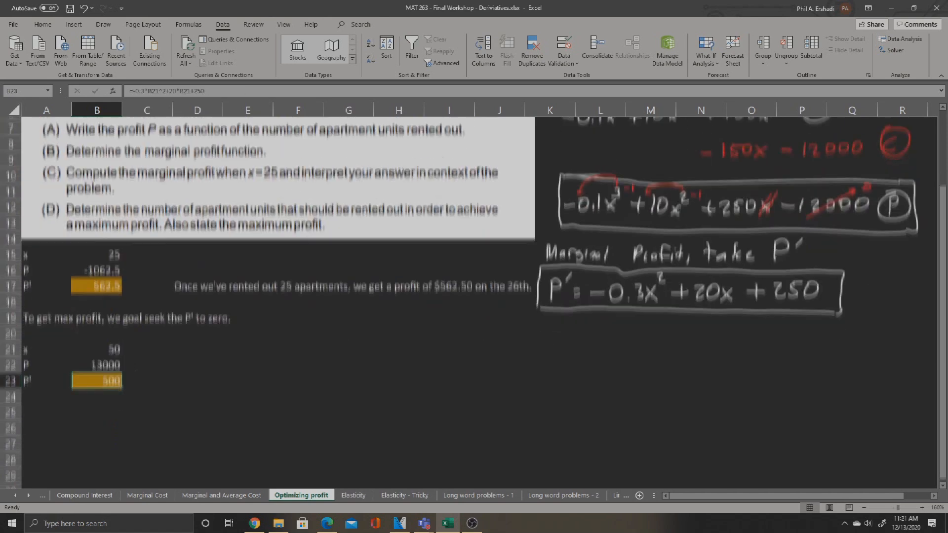
left_click(706, 52)
left_click(720, 91)
key("Tab")
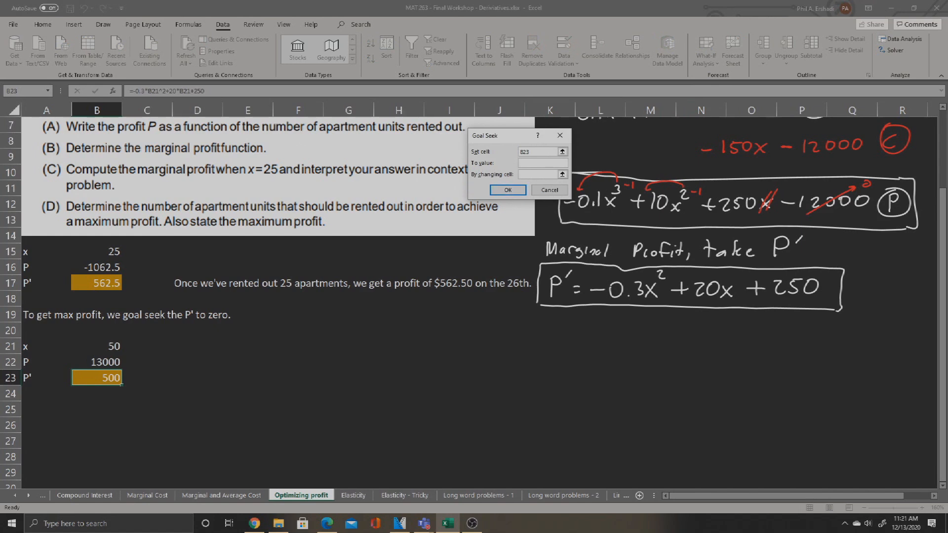
type("0")
key("Tab")
left_click(96, 347)
left_click(508, 190)
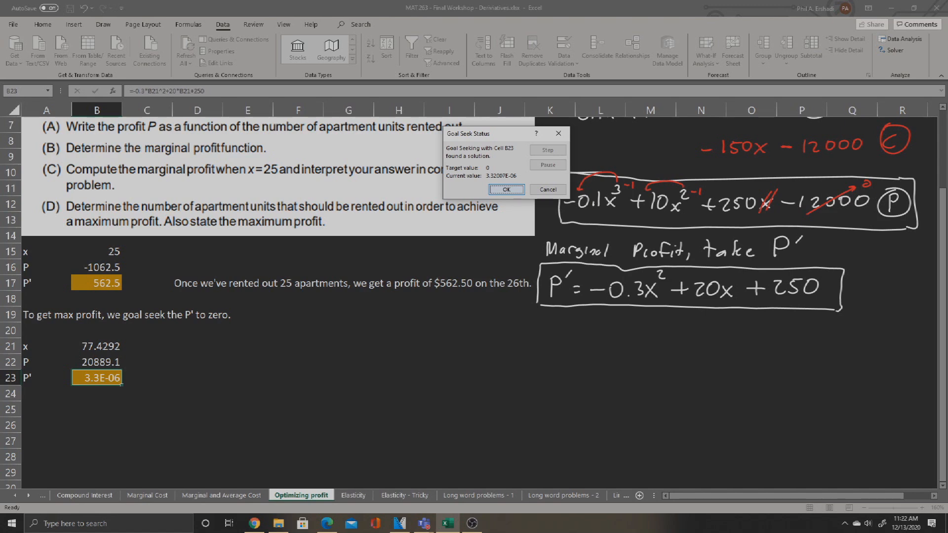
key("Return")
Enter the note "1. If you goal seek and get a negative x, that's a false answer." in D23.
left_click(198, 377)
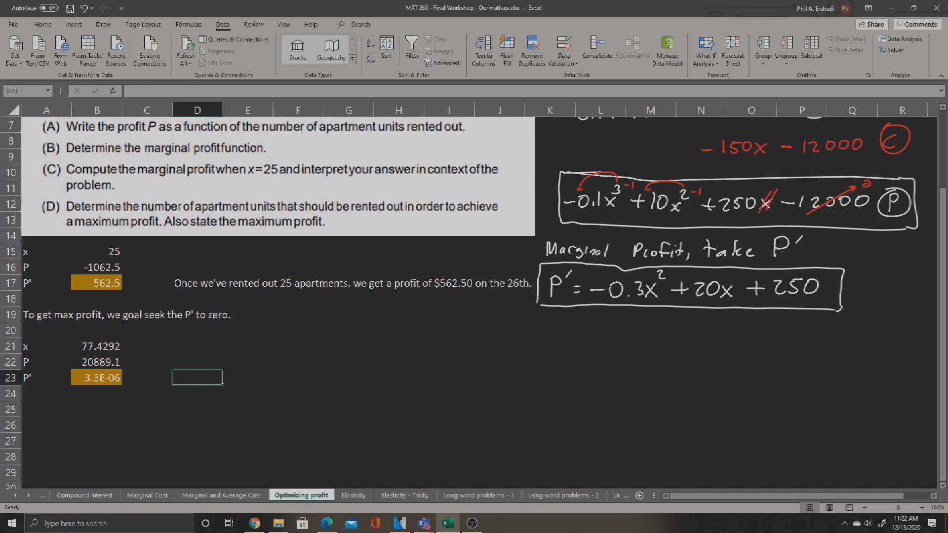
type("1. If you goal seek and get a")
key("BackSpace")
key("BackSpace")
key("BackSpace")
key("BackSpace")
key("BackSpace")
type("get a negative x, that's a false answer")
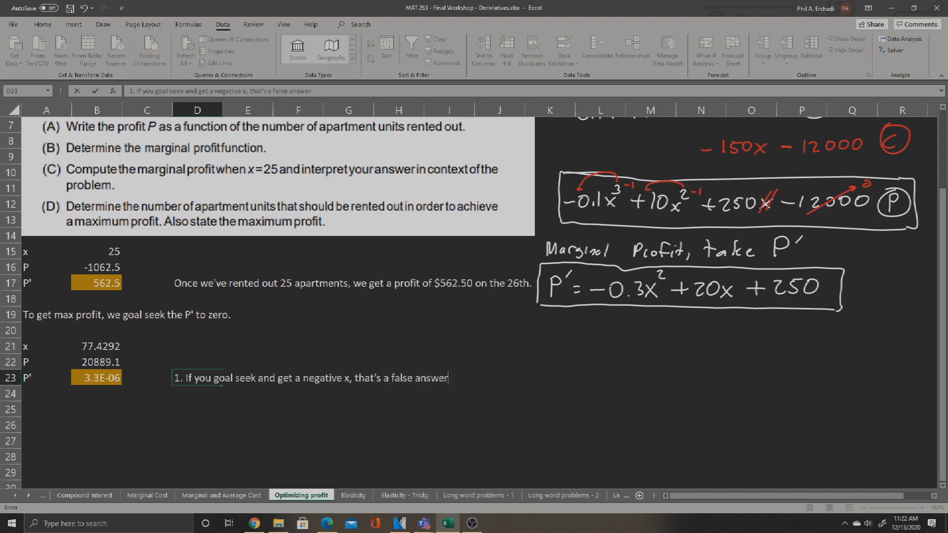
type(".")
key("Return")
Enter the note "2. To avoid this, you can specify a different x to start from." in D24.
type("2. To avoid")
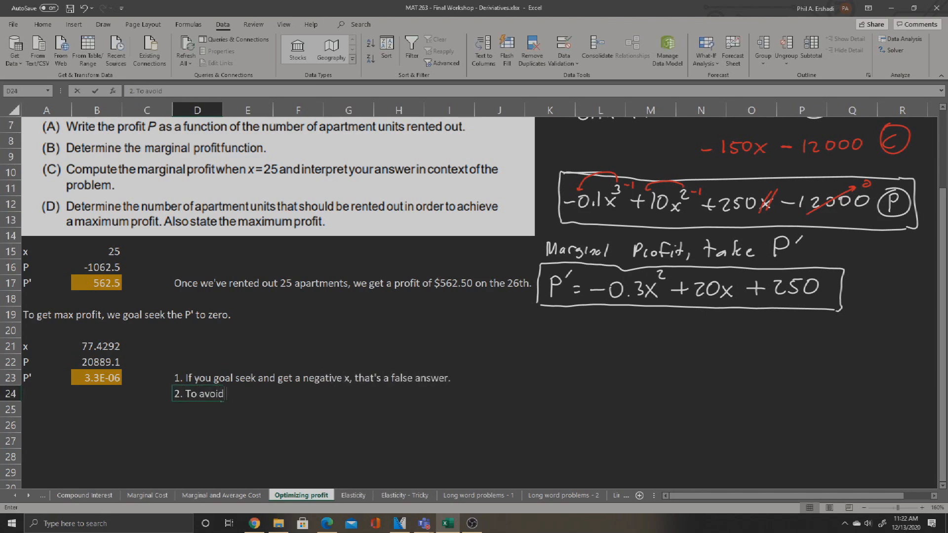
type(" this, you can spe")
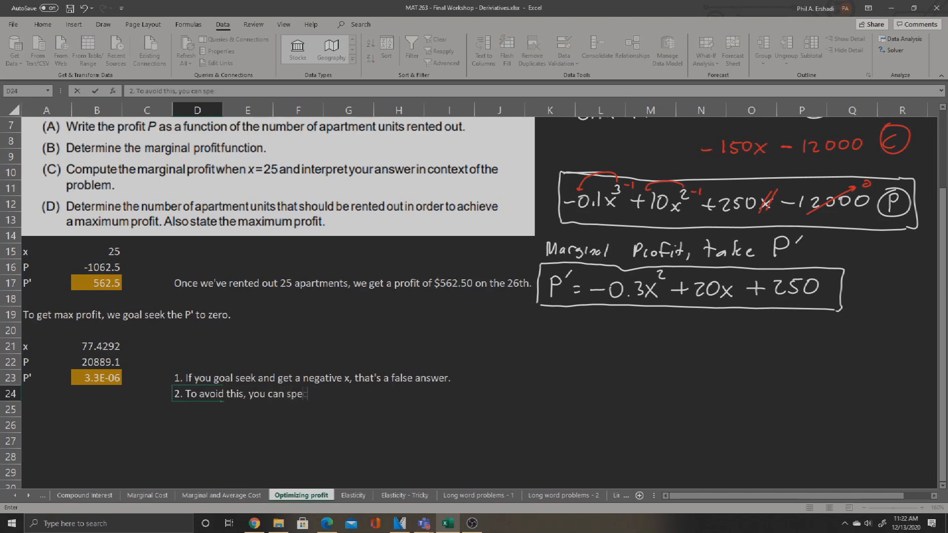
type("cify a different x to start from.")
key("Return")
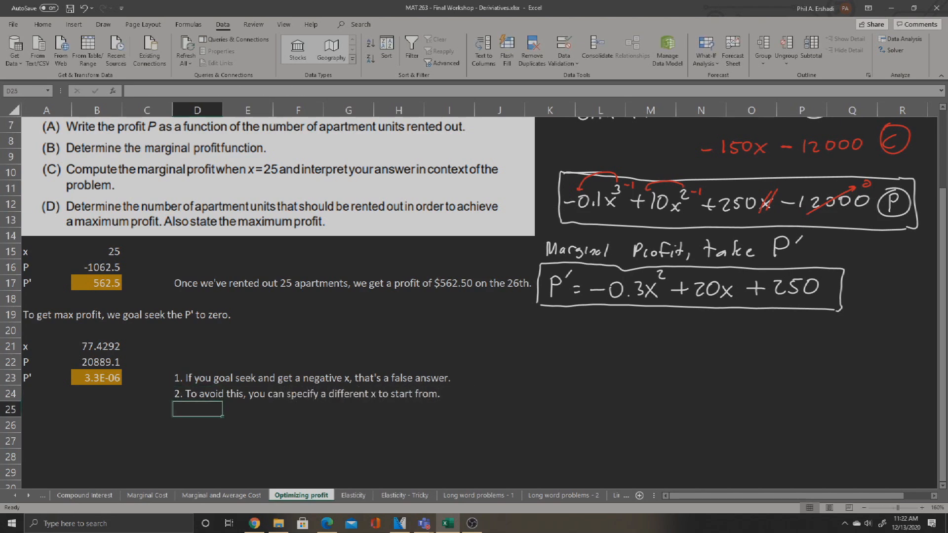
Enter "3. If you want to be 100% sure, you can make a scatter to find the break even points ahead of time." in D25; select A27.
type("3. If yo")
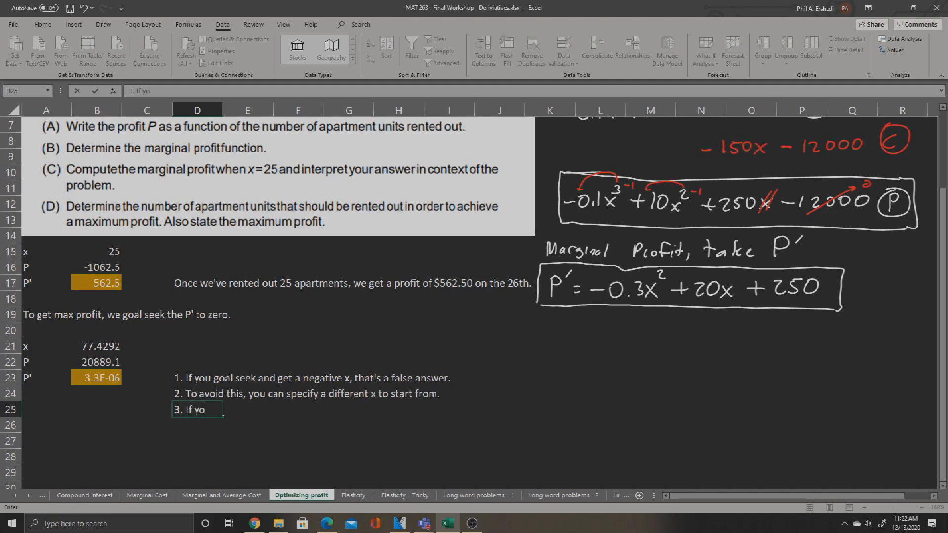
type("u want to be 100% sure, you cna")
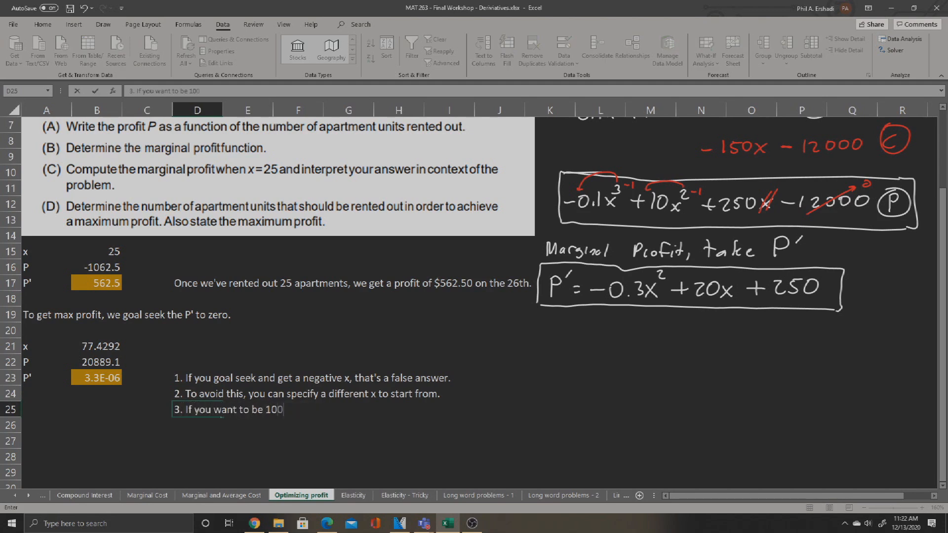
key("BackSpace")
key("BackSpace")
type("an make a")
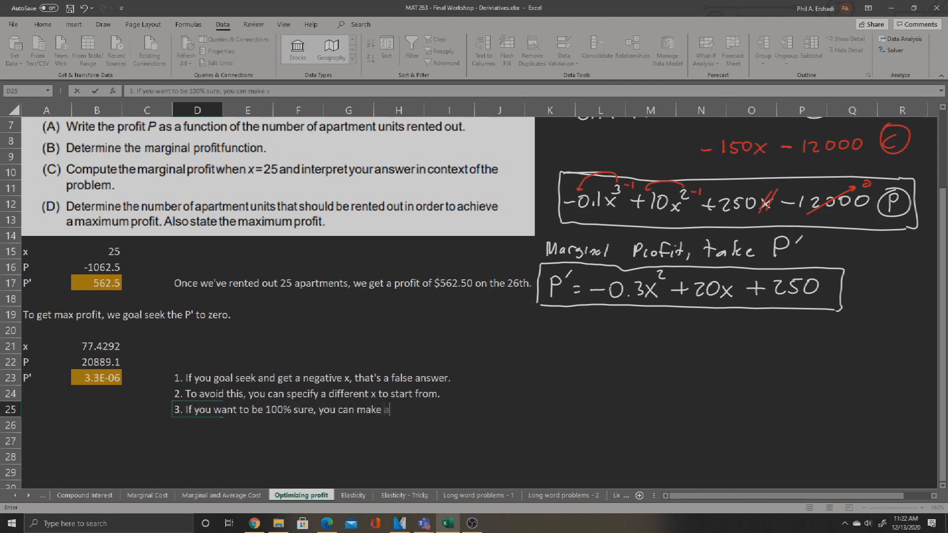
type(" scatter to find the break")
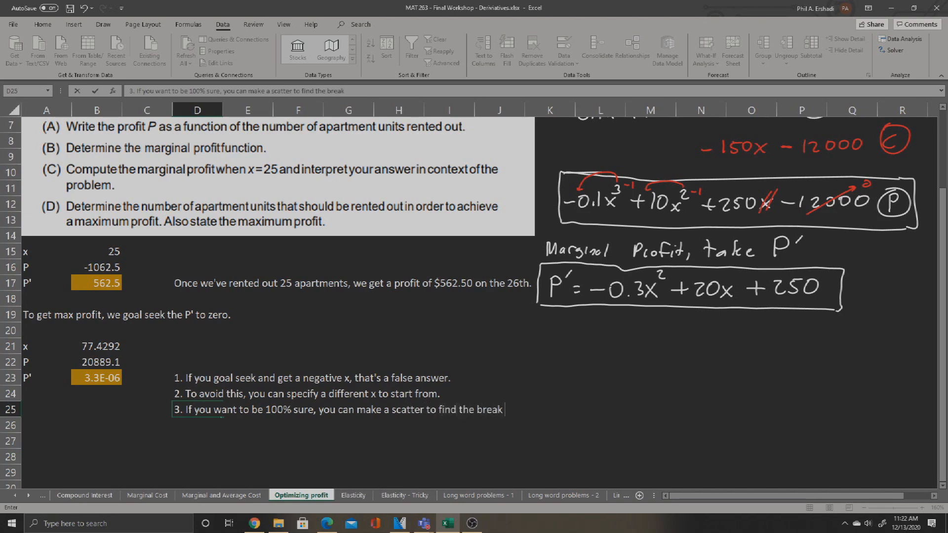
type(" even points ahead of time.")
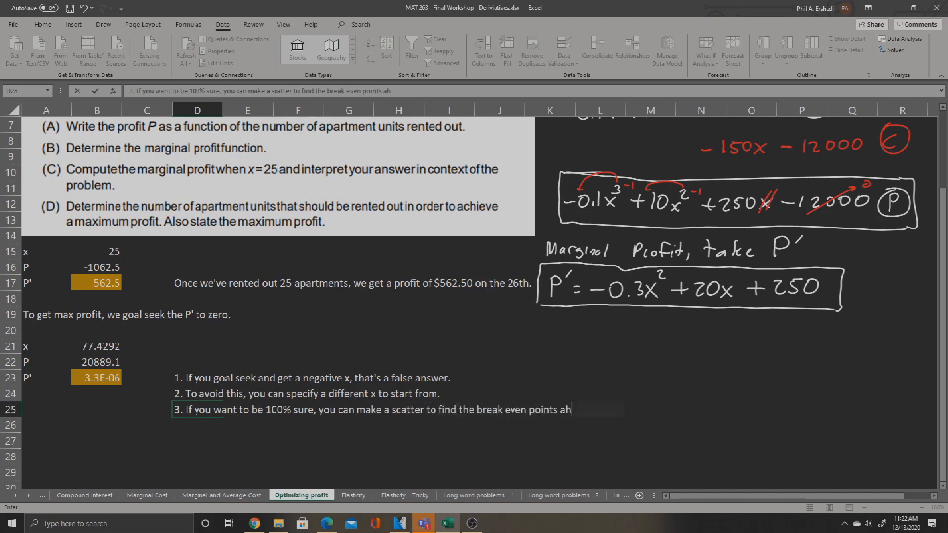
key("Return")
scroll(474, 296, "down", 1)
left_click(46, 393)
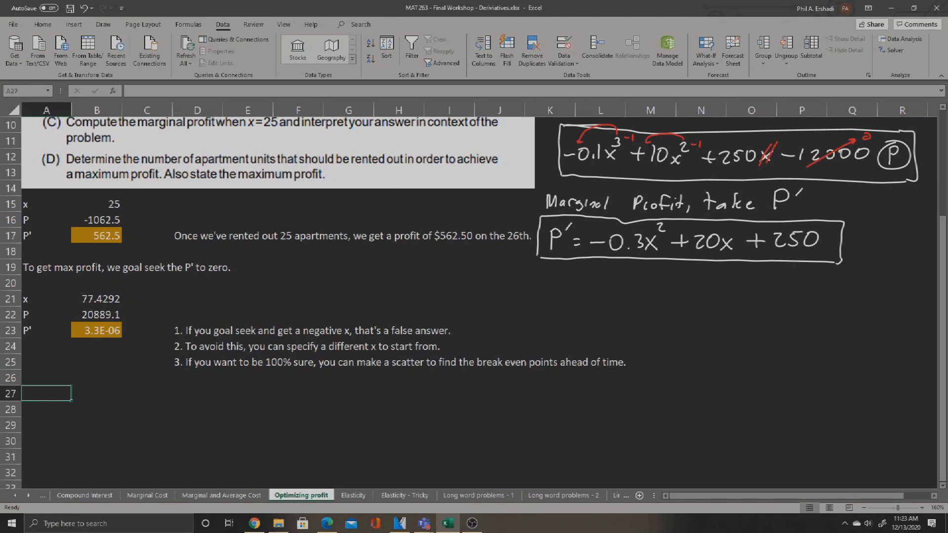
Enter the table headers x in A27 and P' in B27.
type("x")
key("Tab")
type("P'")
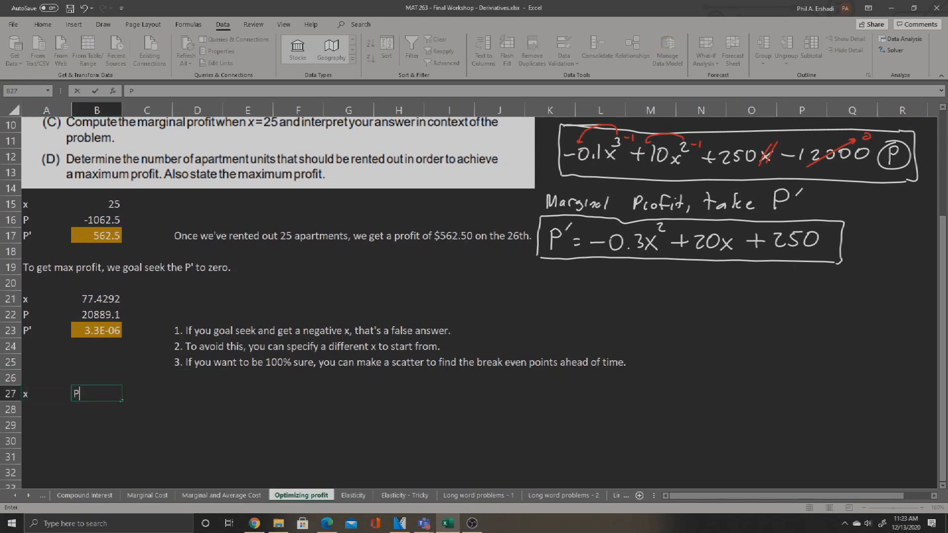
key("Return")
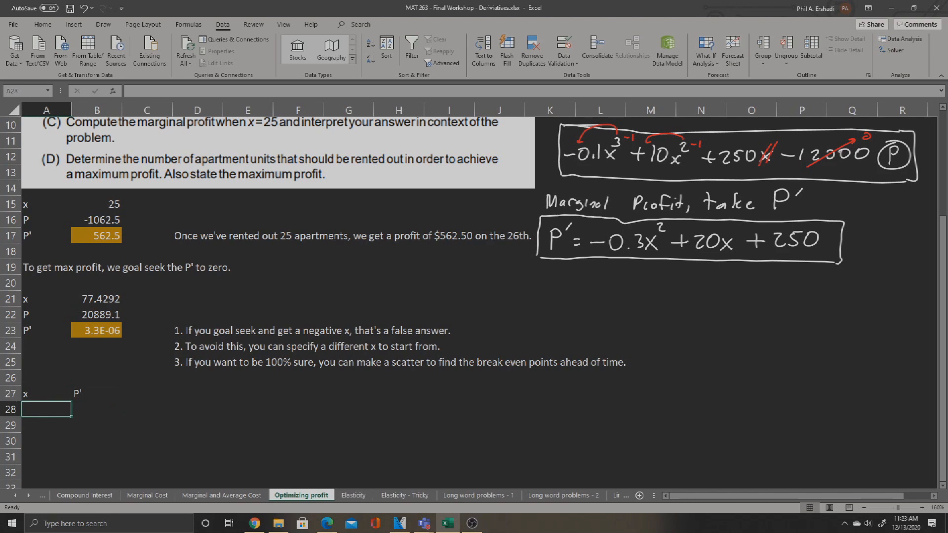
List x values from 0 to 100 in increments of 10 down A28:A38.
type("0")
key("Return")
type("10")
key("Return")
type("20")
key("Return")
type("30")
key("Return")
type("40")
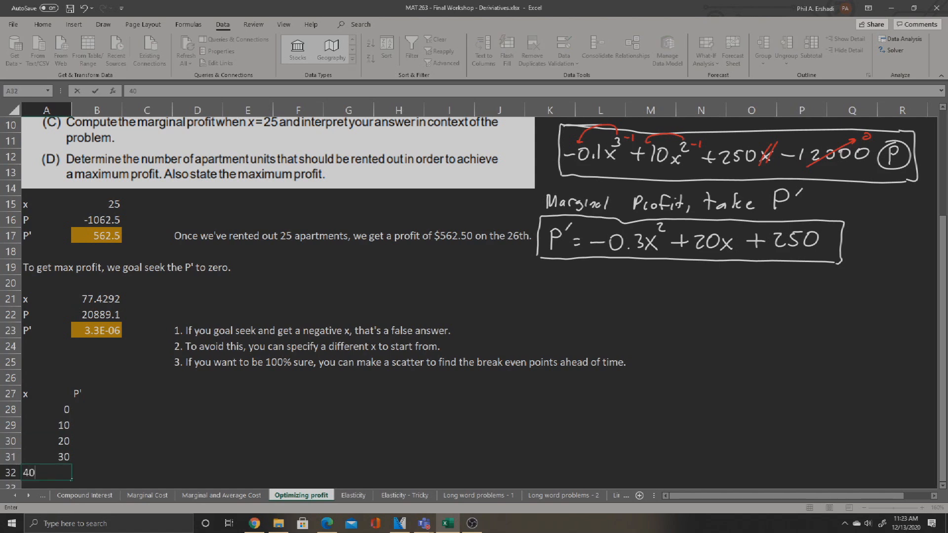
scroll(47, 345, "down", 3)
left_click_drag(47, 330, 72, 464)
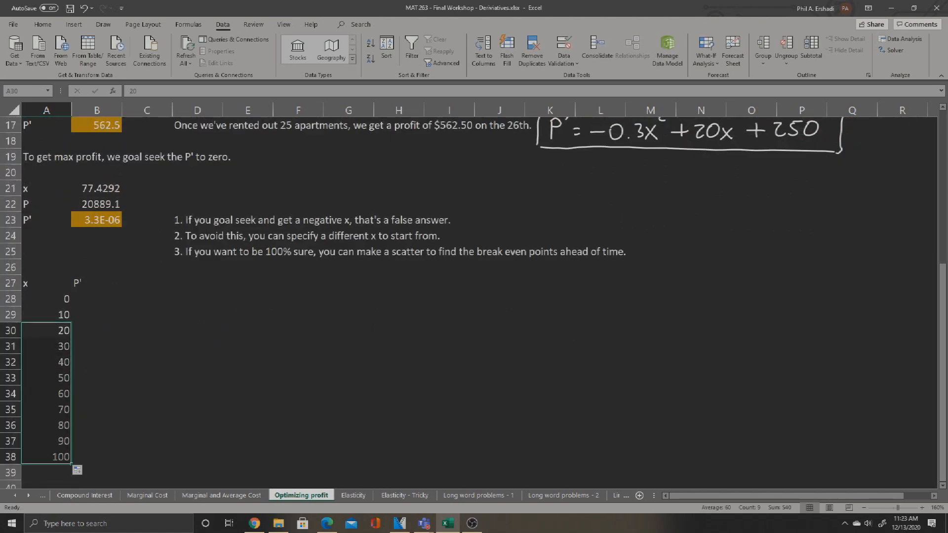
Enter the marginal profit formula =-0.3*A28^2+20*A28+250 in B28 and fill it down to B38.
left_click(97, 299)
scroll(97, 299, "up", 1)
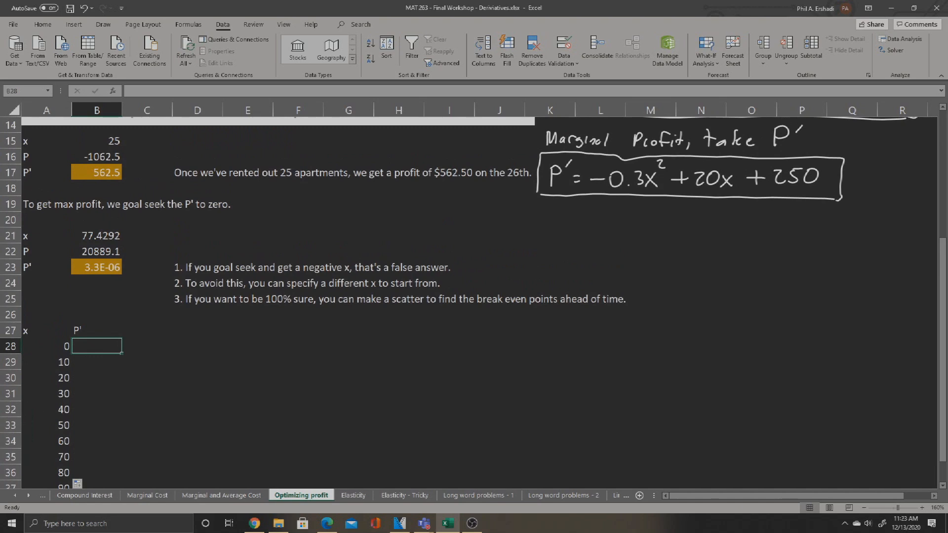
type("=-0.3*")
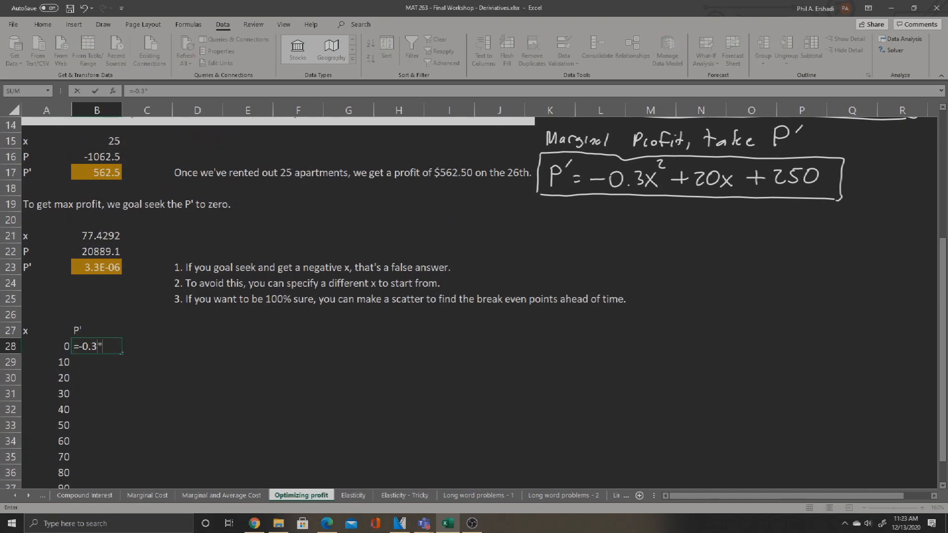
left_click(64, 347)
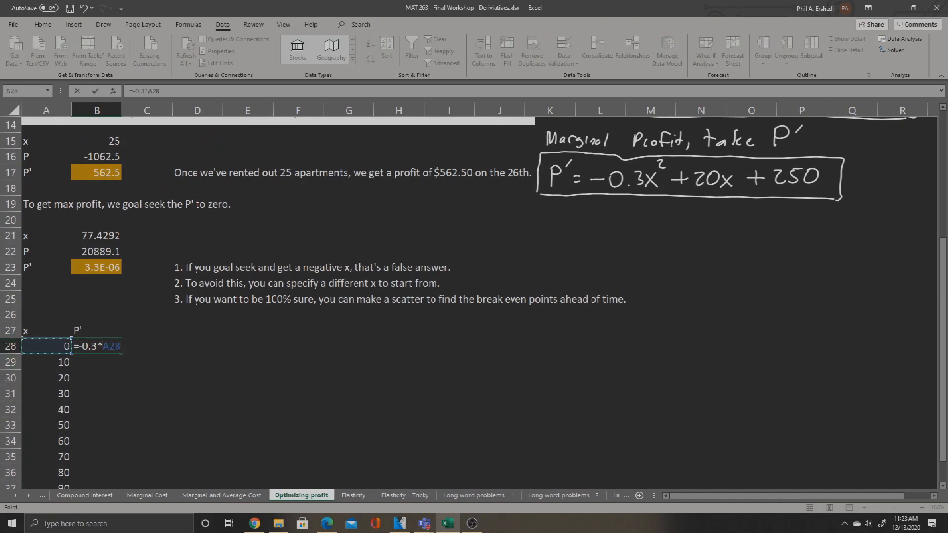
type("^2+20*")
key("Left")
type("+250")
key("Return")
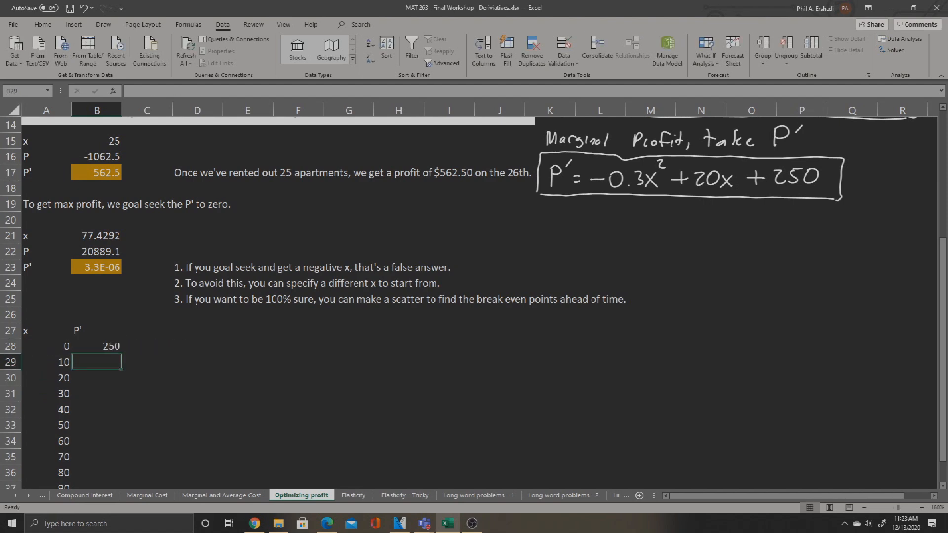
key("Up")
left_click_drag(122, 354, 117, 458)
Insert a markers-only scatter chart of A28:B38 and place it beside the table, below the notes.
left_click_drag(47, 299, 115, 457)
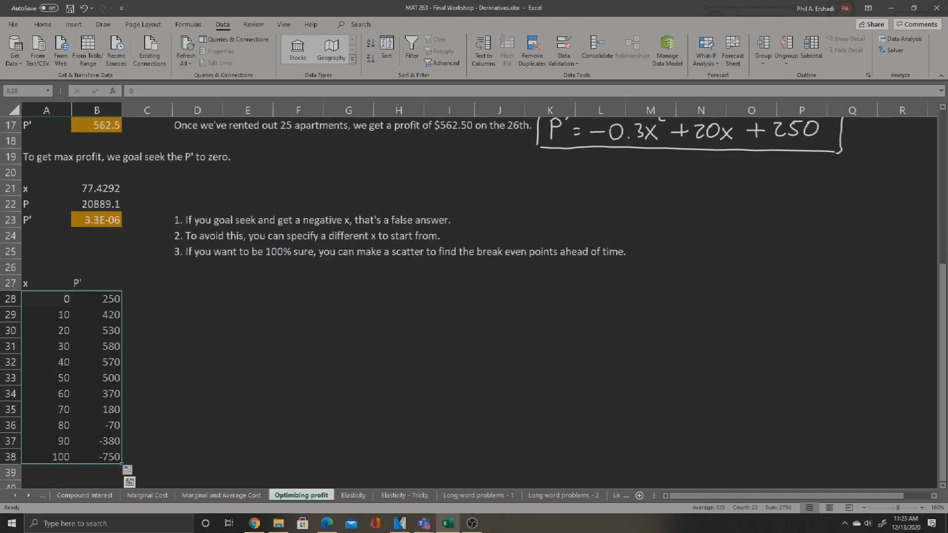
left_click(74, 24)
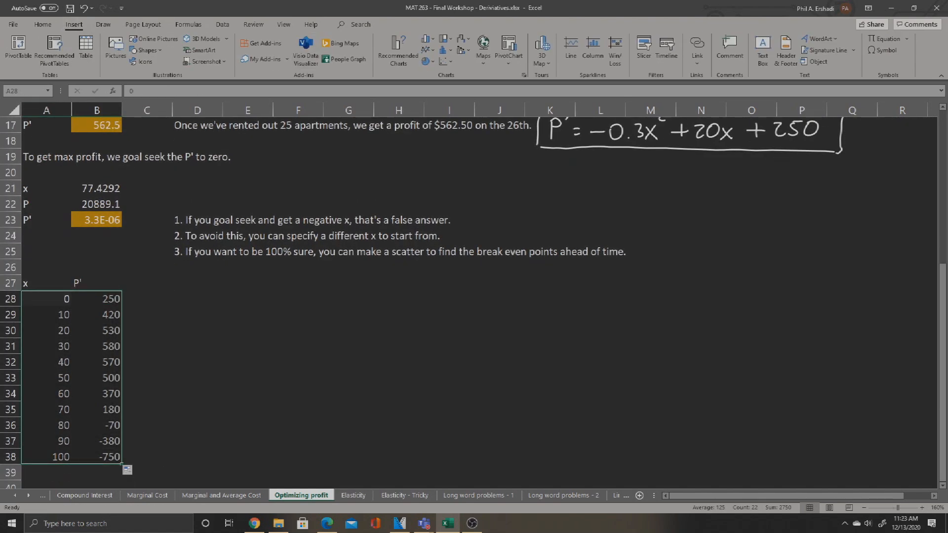
left_click(444, 62)
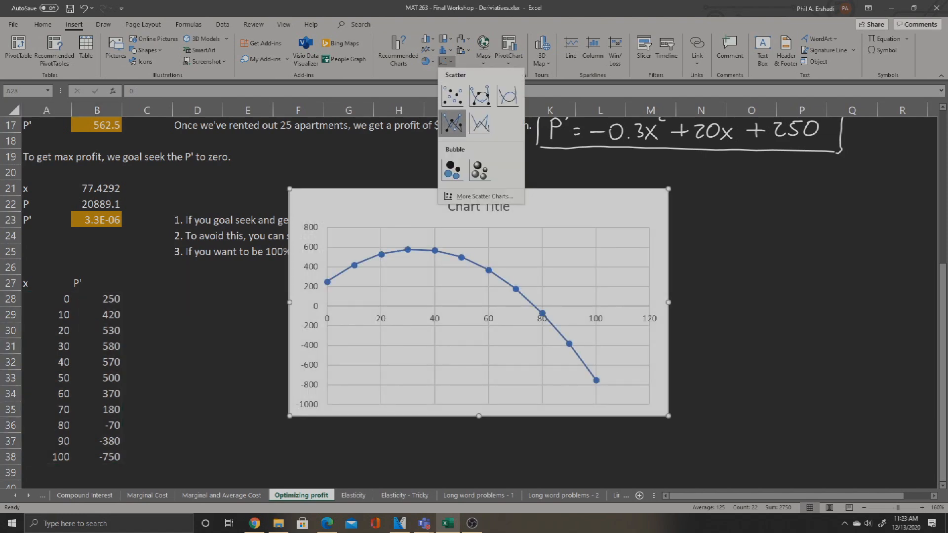
left_click(452, 95)
left_click_drag(548, 206, 406, 286)
scroll(473, 296, "down", 2)
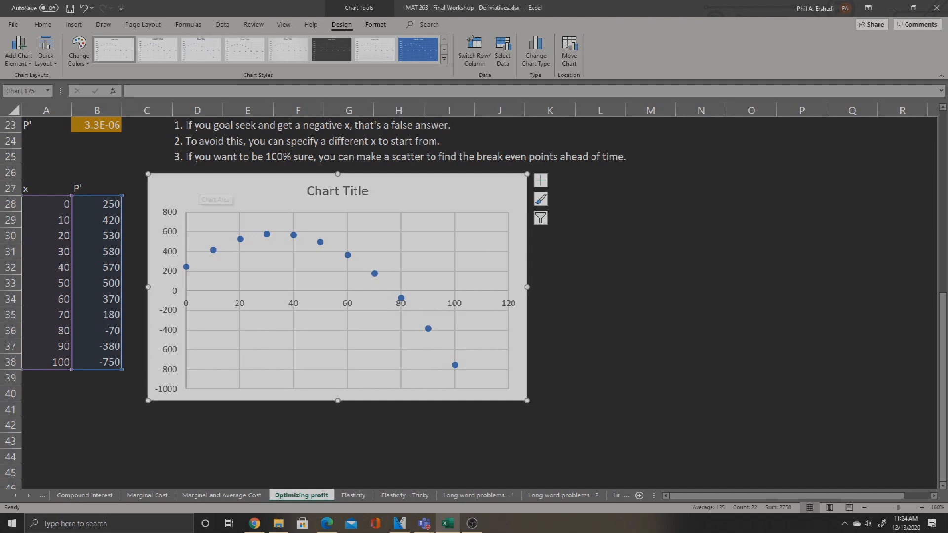
left_click_drag(201, 187, 226, 191)
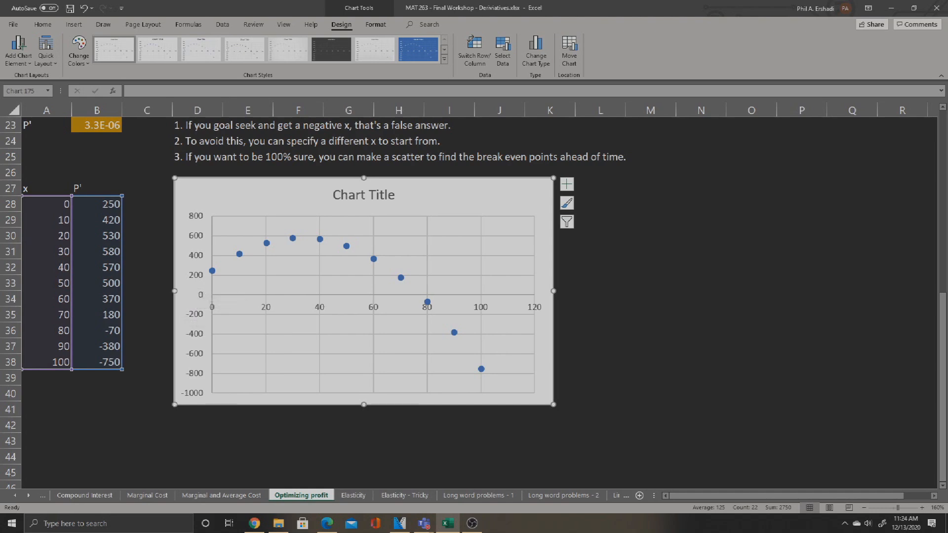
Highlight the x solution in B21 with the same orange fill as the P' cell.
left_click(147, 267)
scroll(147, 267, "up", 2)
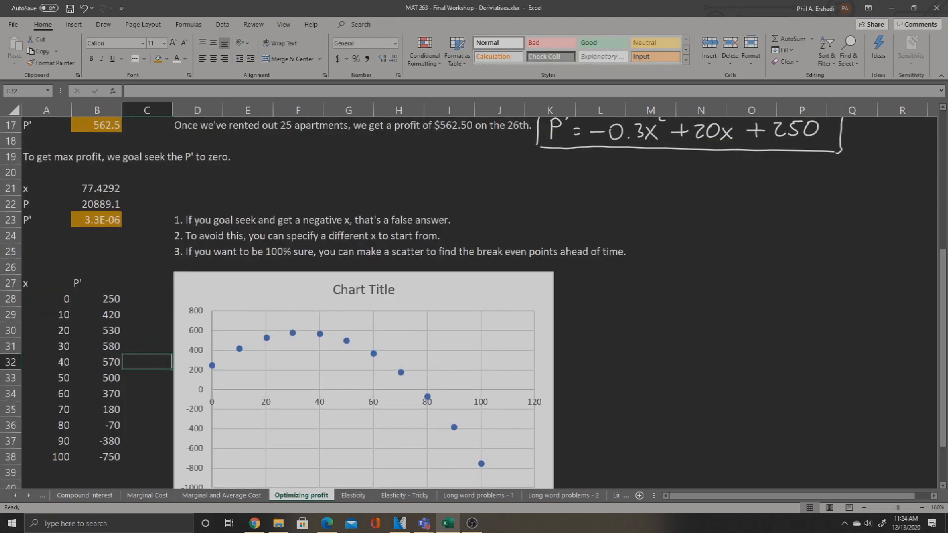
left_click(96, 189)
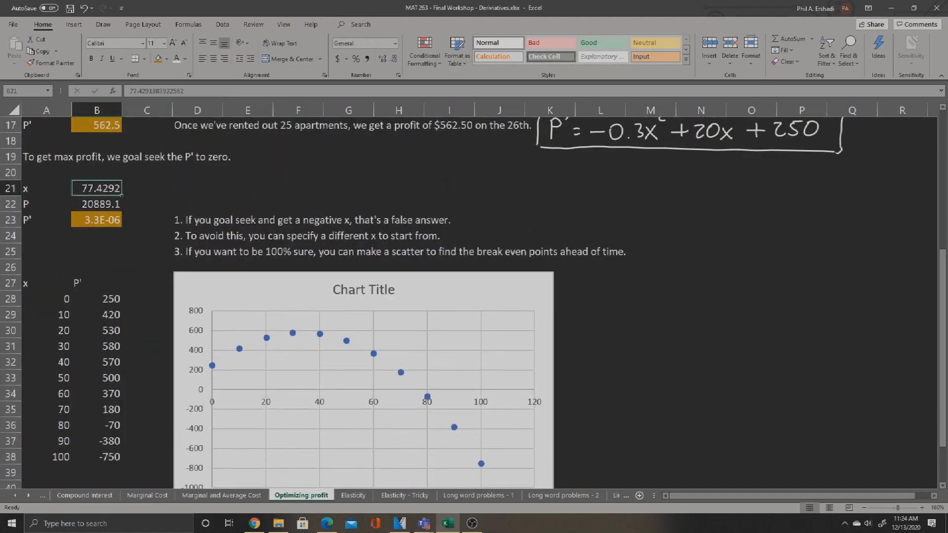
left_click(158, 59)
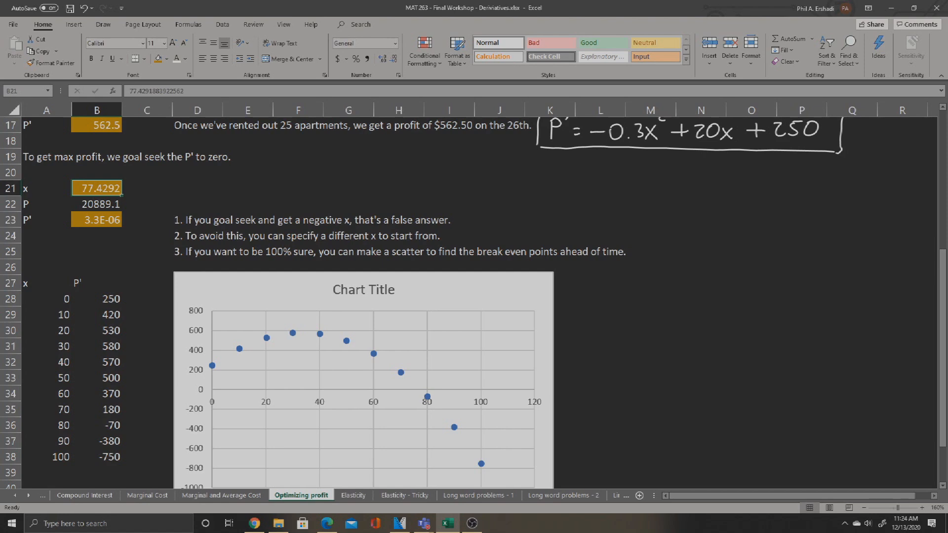
Enter the note "If we did rent out 77.42 apartments, we would have a profit of $20889.10" in D21.
left_click(97, 204)
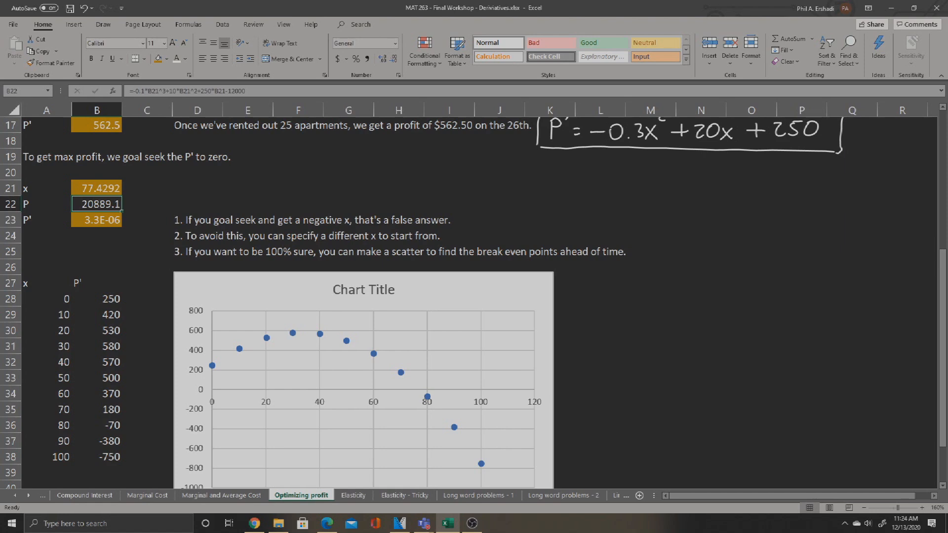
left_click(197, 188)
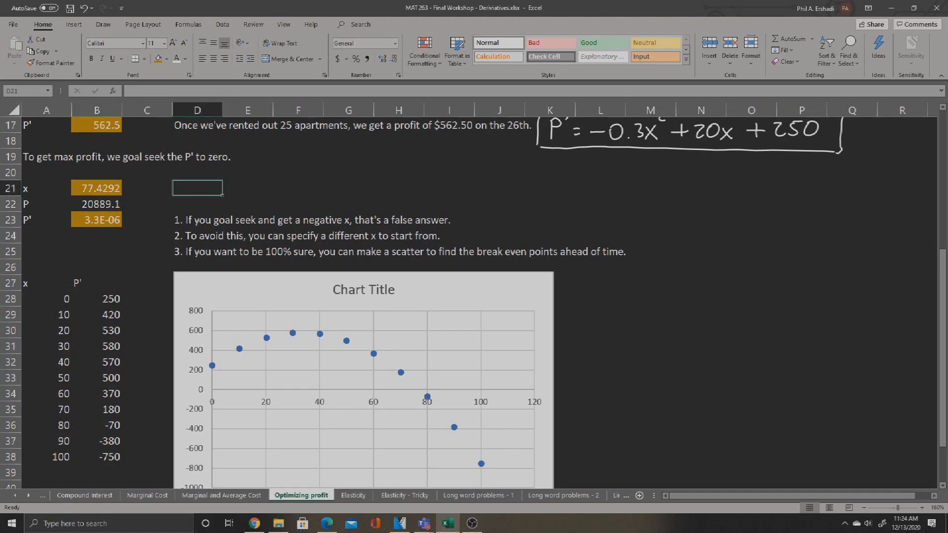
type("If we did rent out 77.42 apartmen")
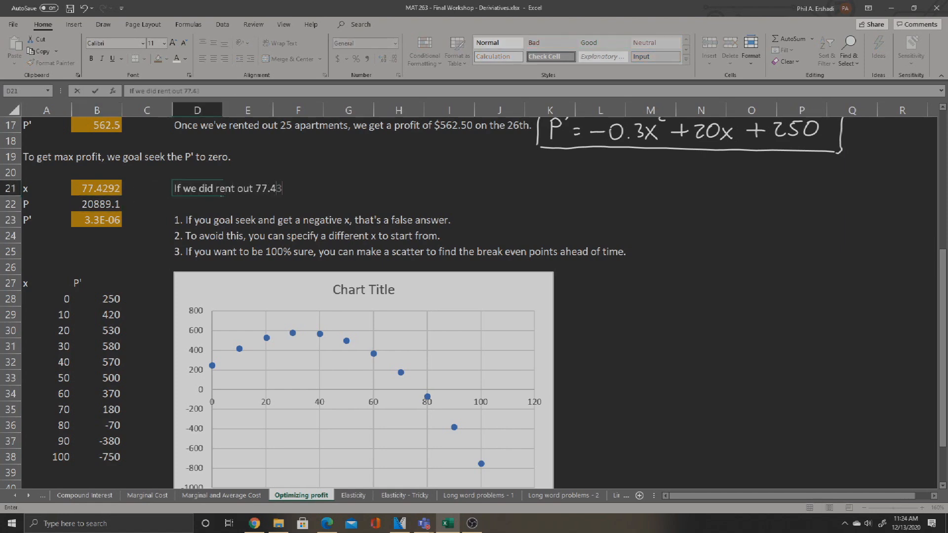
type("ts, we would have qa")
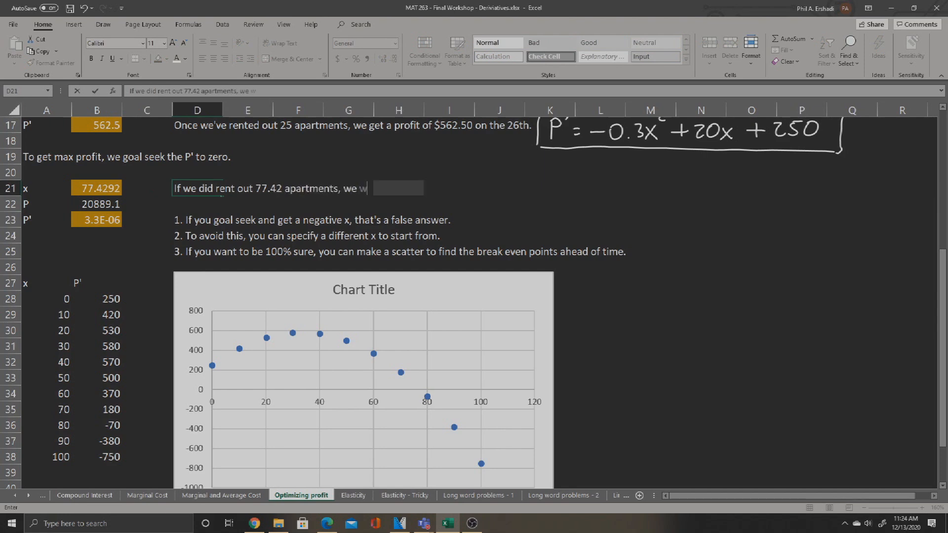
key("BackSpace")
key("BackSpace")
key("BackSpace")
type("a profit of 20")
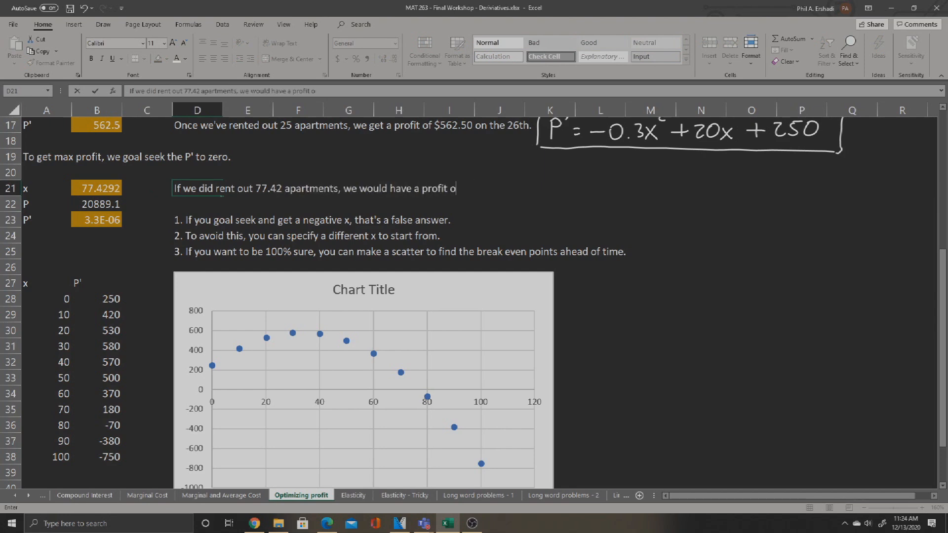
type("889.10")
left_click(320, 91)
type("$")
left_click(222, 190)
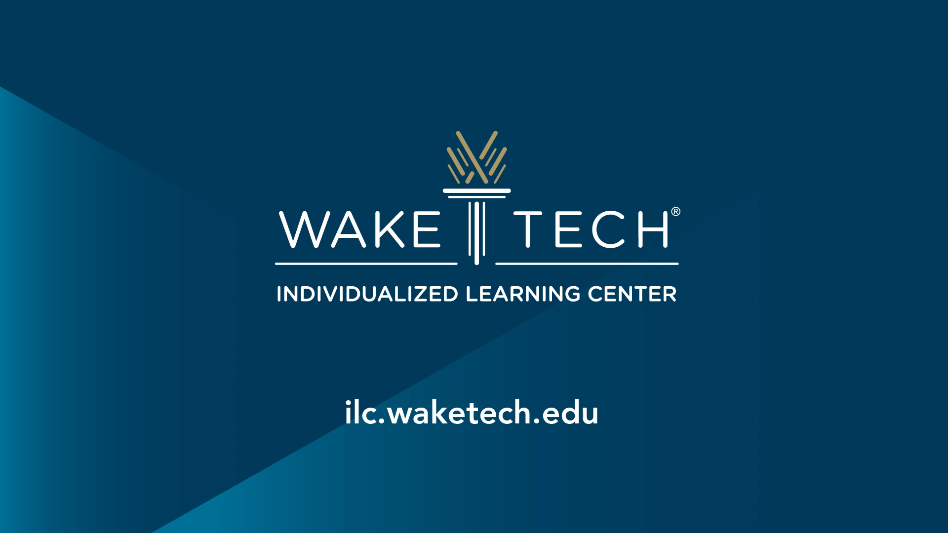